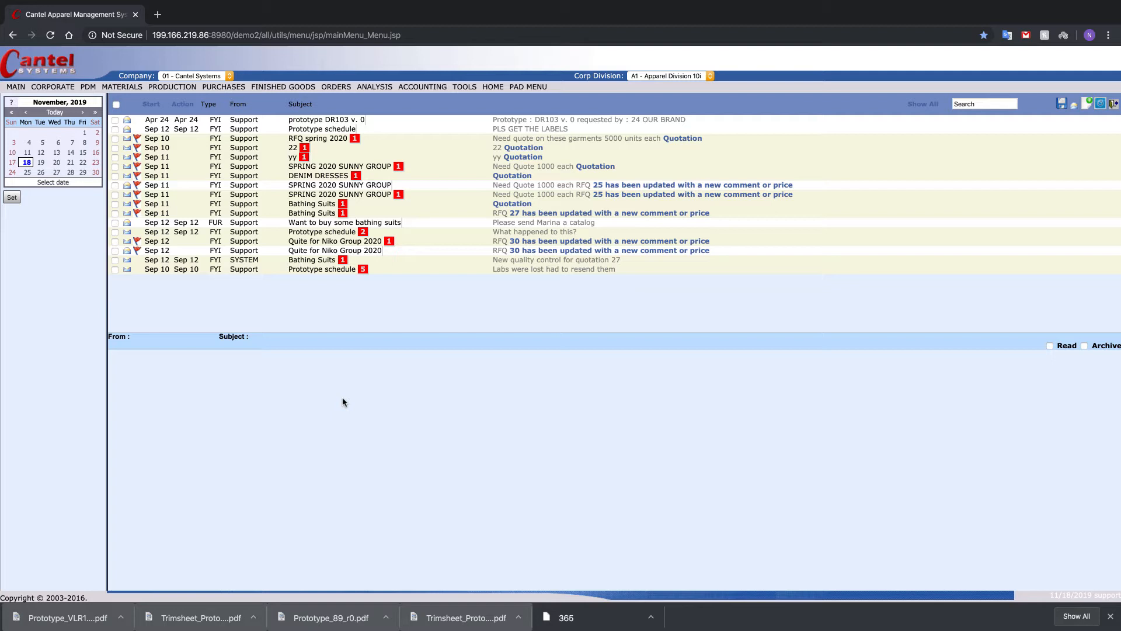
- List all prototypes with an unfiltered search, start a new prototype from the results, and generate its prototype number
{"action": "mouse_move", "coordinate": [79, 87]}
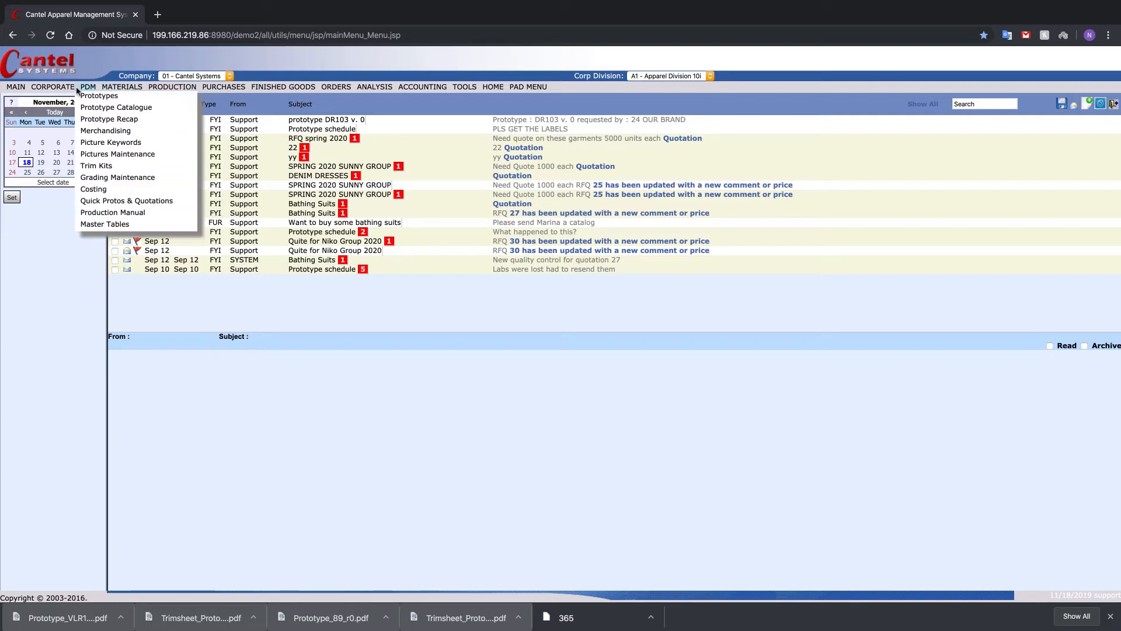
{"action": "left_click", "coordinate": [99, 97]}
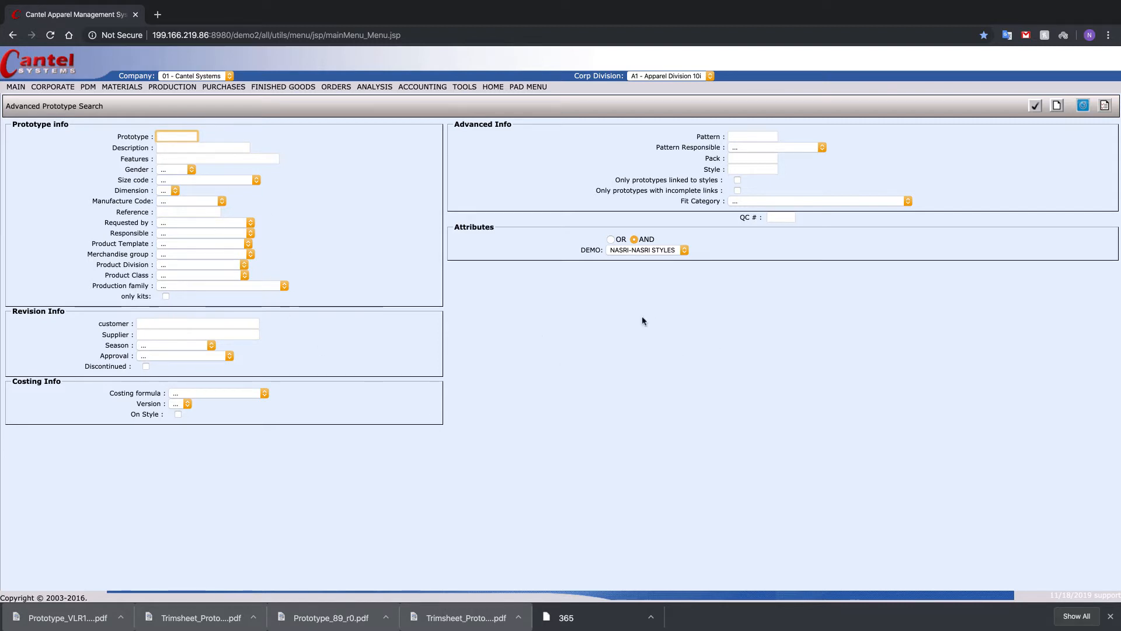
{"action": "left_click", "coordinate": [1034, 106]}
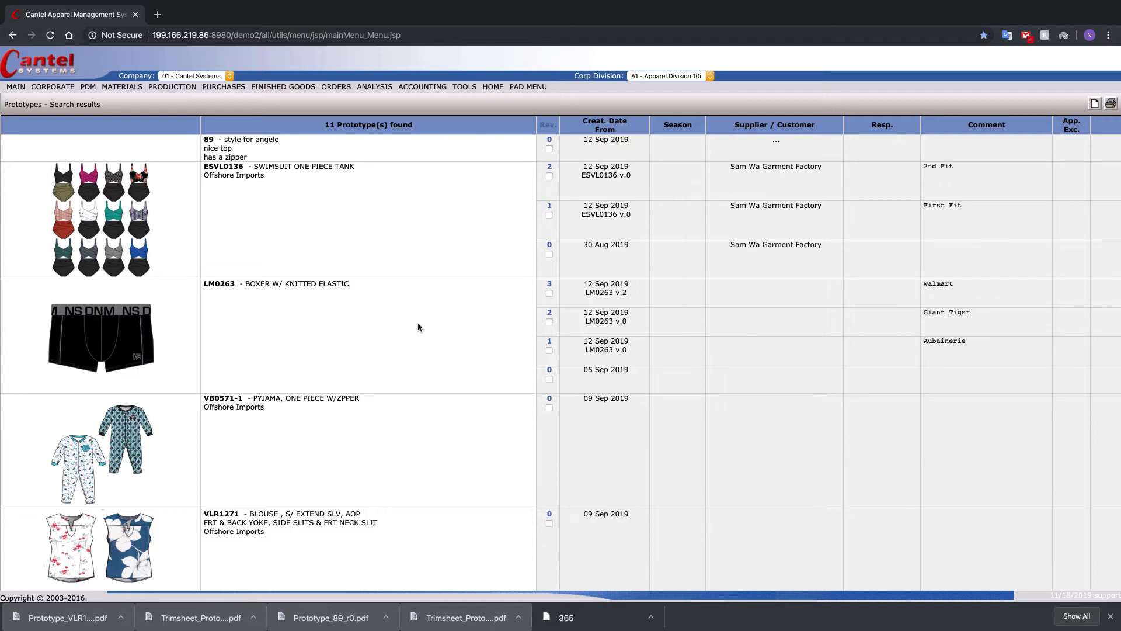
{"action": "left_click", "coordinate": [1095, 105]}
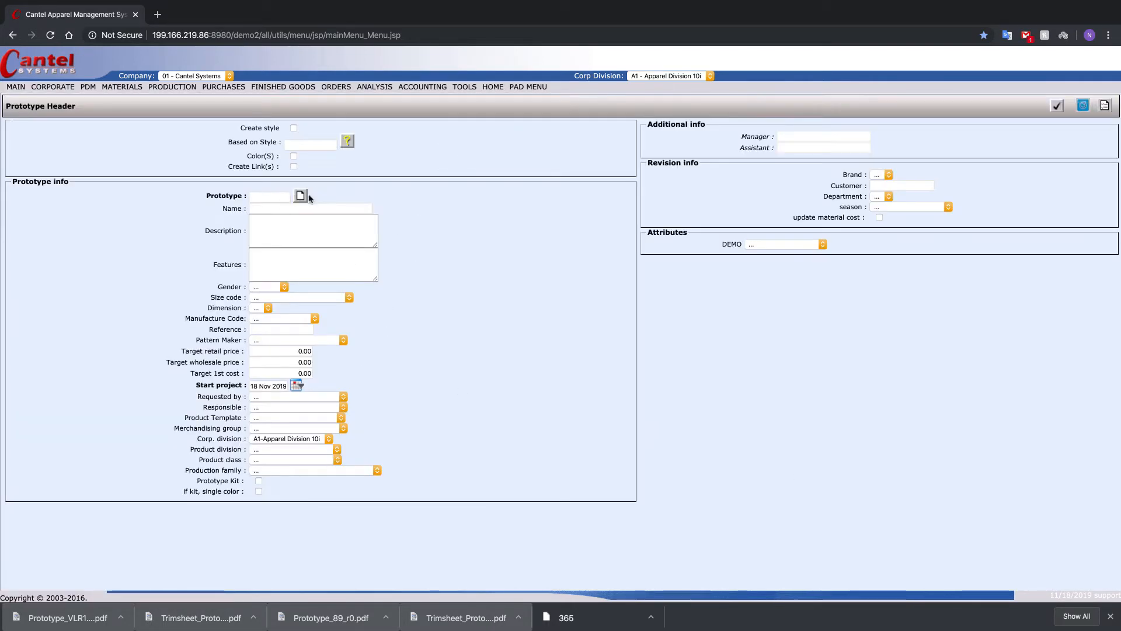
{"action": "left_click", "coordinate": [301, 196]}
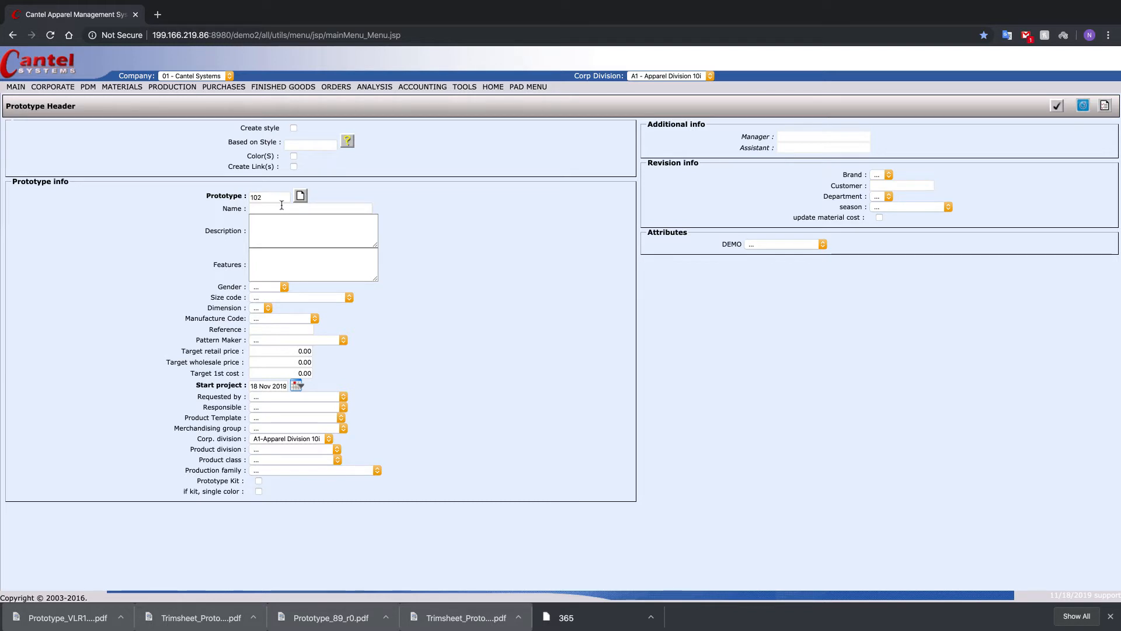
- Name the prototype LADIES BLOUSE and set its size code to XS-XL-XS to XL
{"action": "left_click", "coordinate": [291, 210]}
{"action": "type", "text": "LADIES B"}
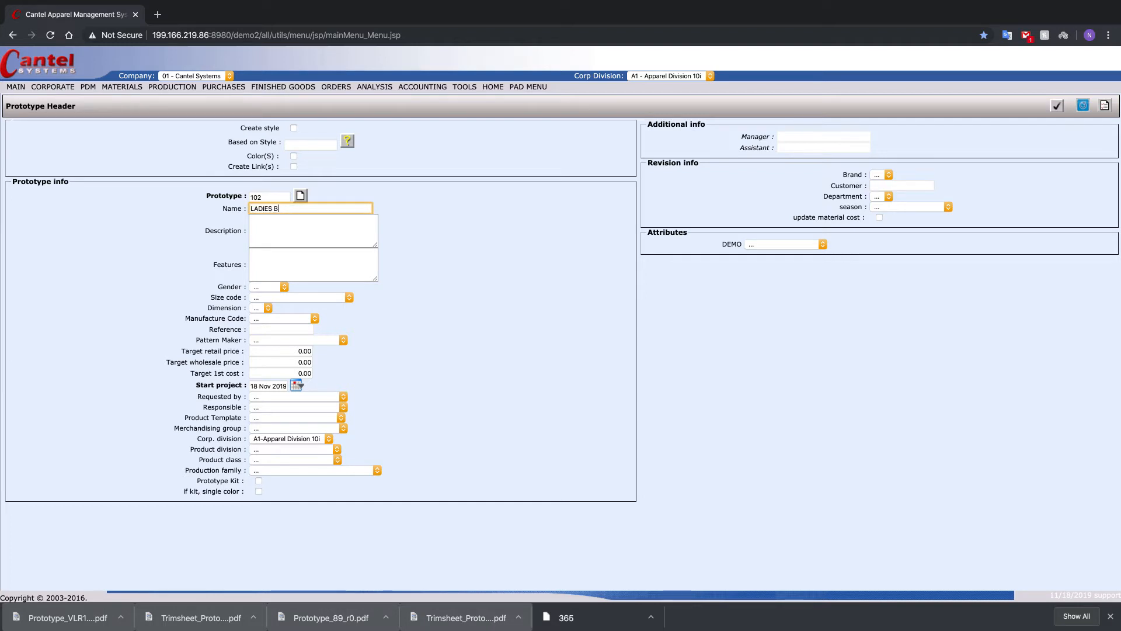
{"action": "type", "text": "LOUSE"}
{"action": "left_click", "coordinate": [314, 220]}
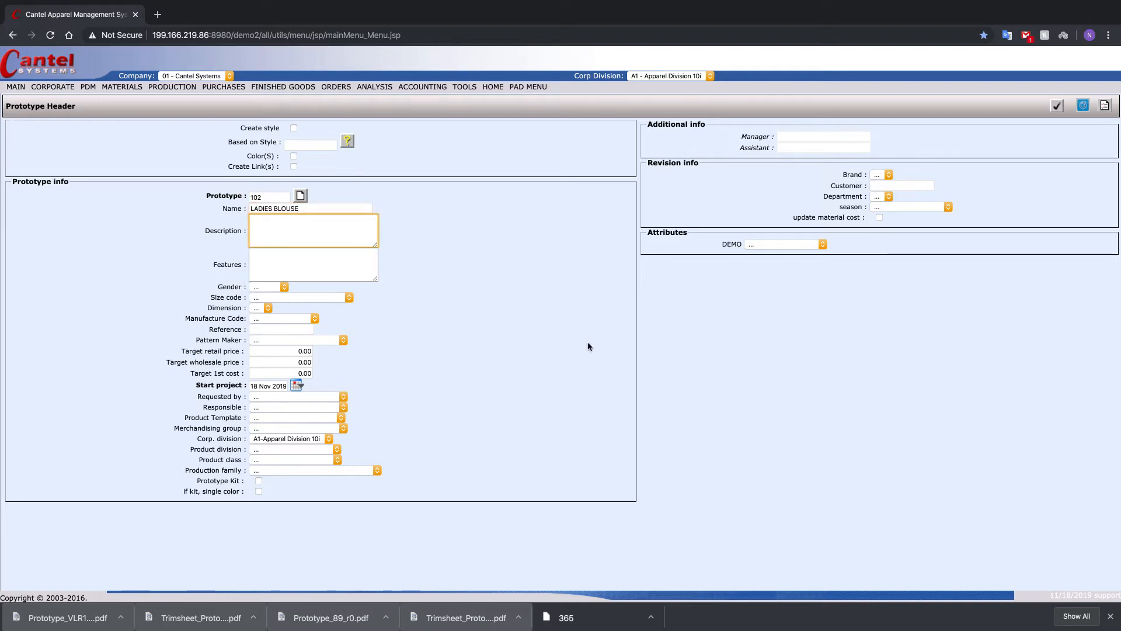
{"action": "left_click", "coordinate": [325, 301]}
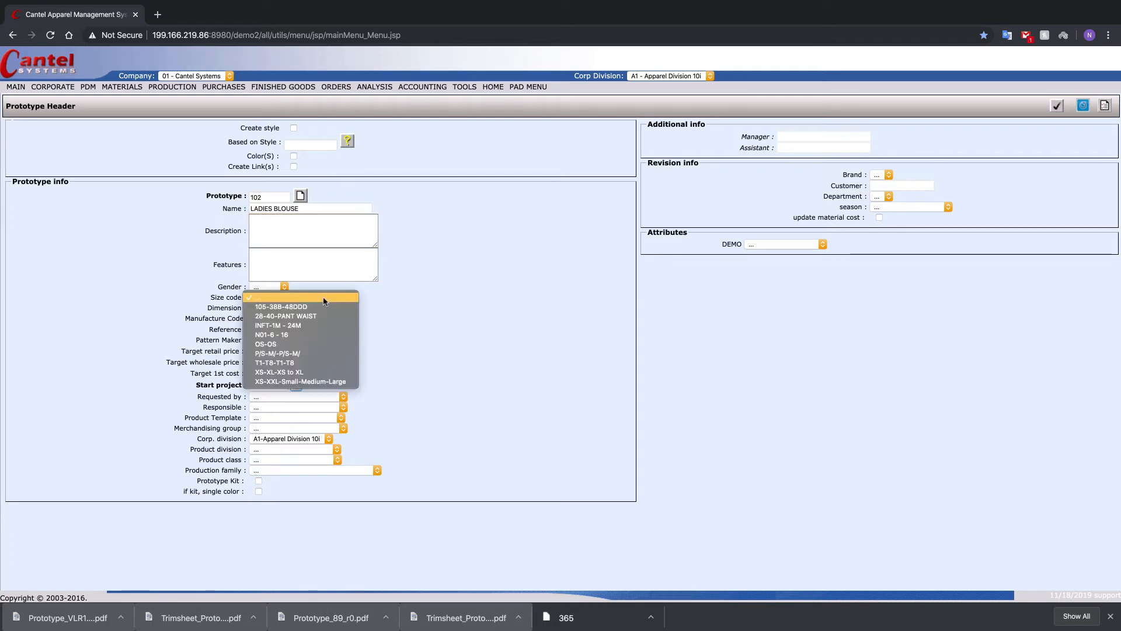
{"action": "left_click", "coordinate": [293, 373]}
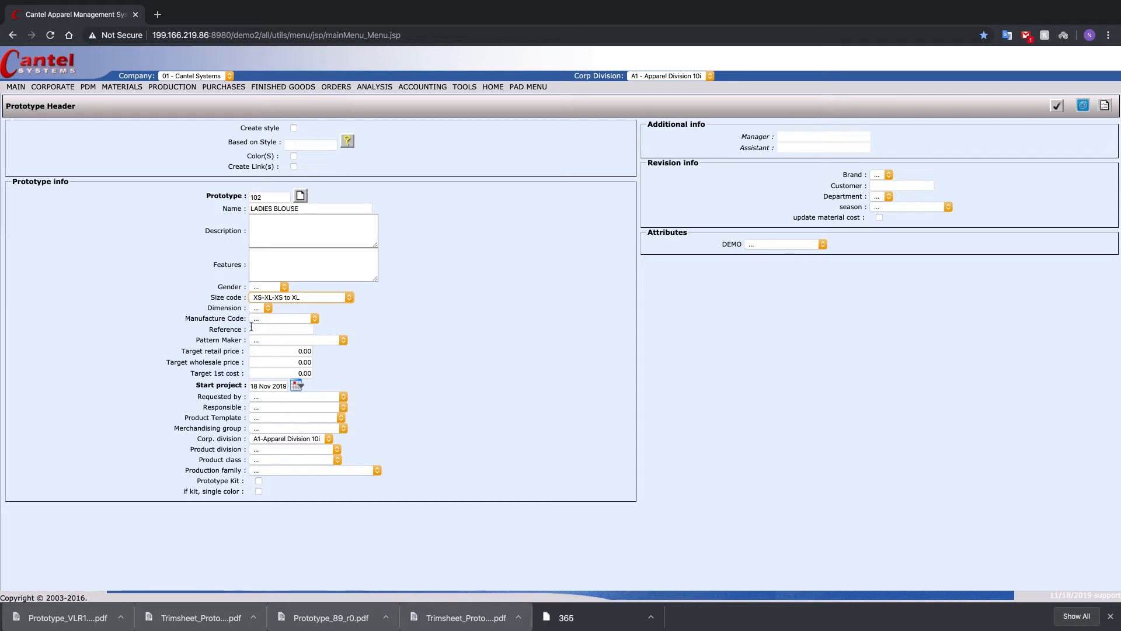
- Set the prototype's target wholesale price to 25
{"action": "left_click", "coordinate": [307, 362]}
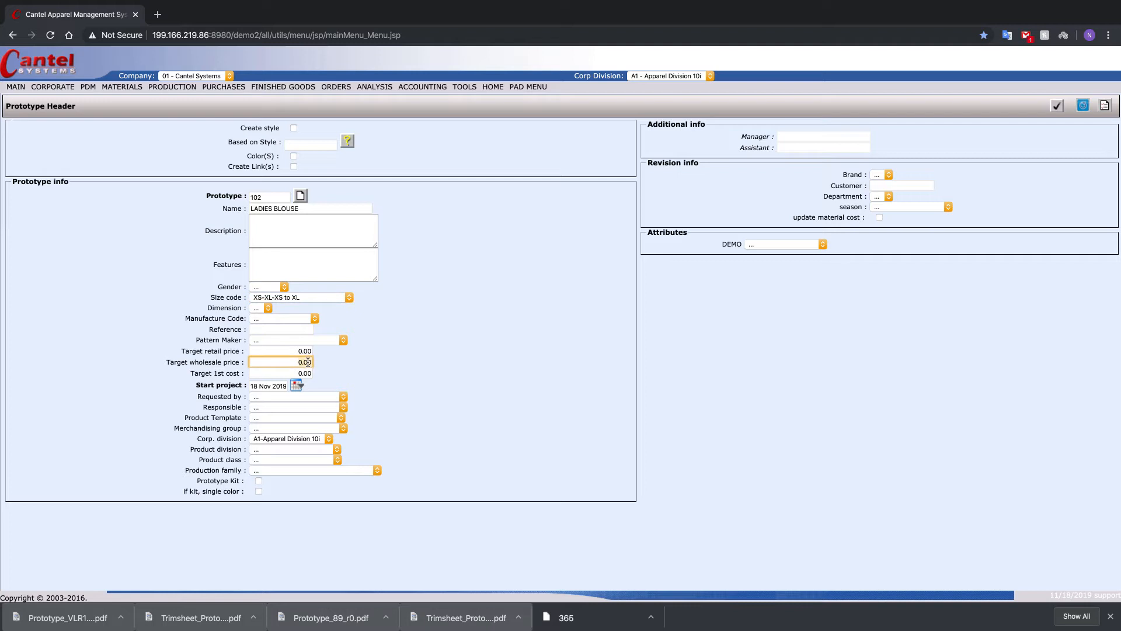
{"action": "type", "text": "25"}
{"action": "key", "text": "Tab"}
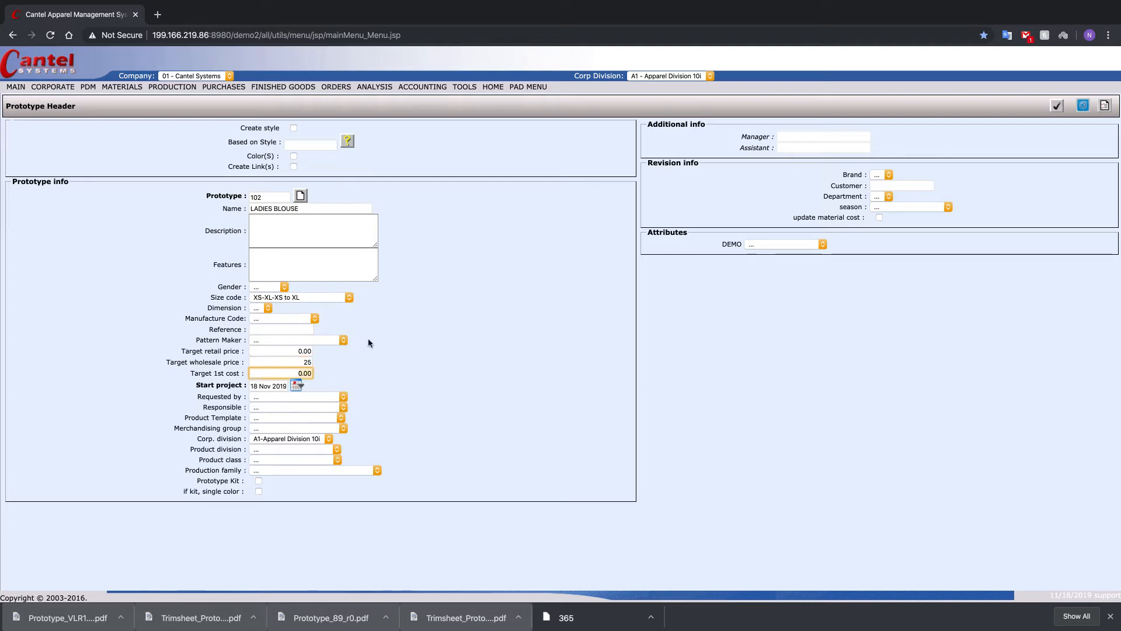
{"action": "left_click", "coordinate": [370, 367]}
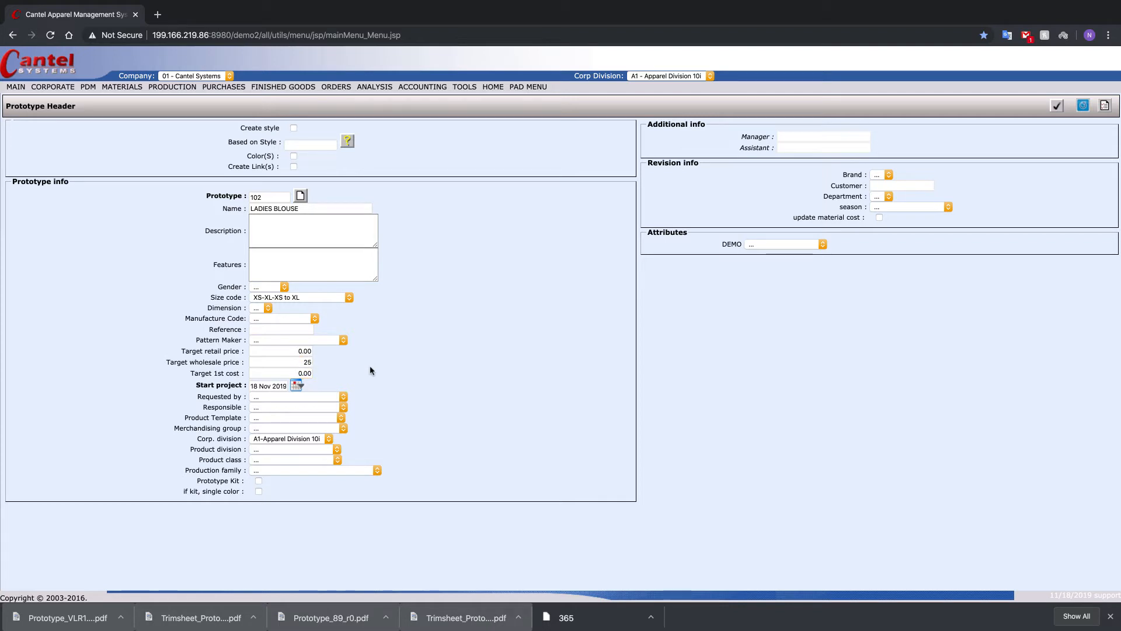
- Set the product template to BLOUSE - LADIES BLOUSE, product division to BRAND-Our House Brand and product class to BLOUSE-LADIES BLOUSE, and save the header
{"action": "left_click", "coordinate": [326, 419]}
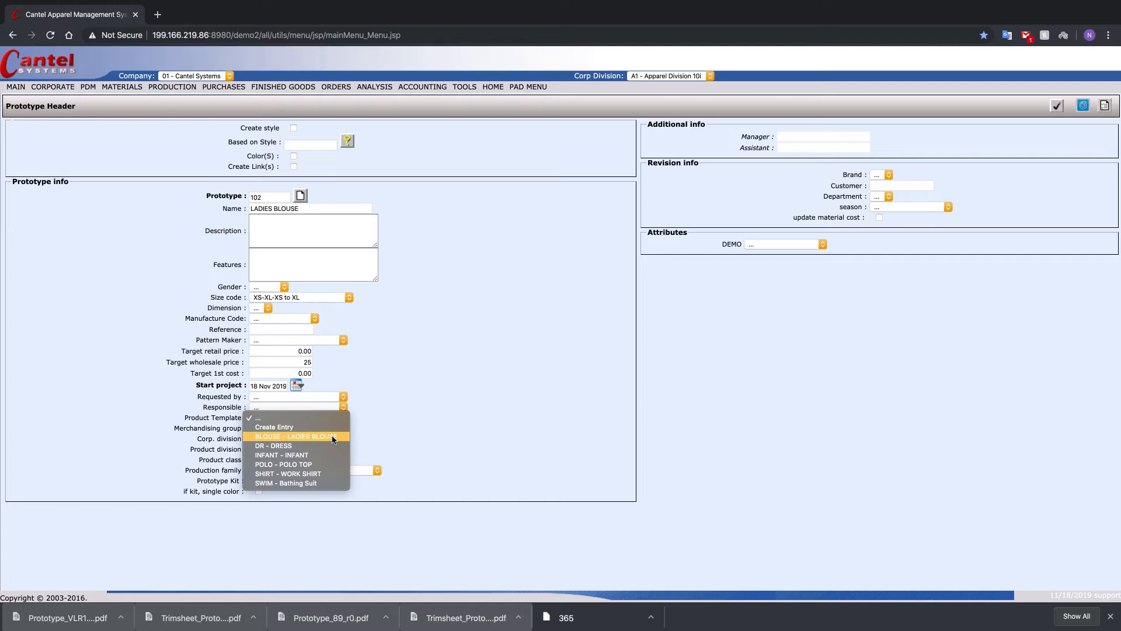
{"action": "left_click", "coordinate": [333, 437]}
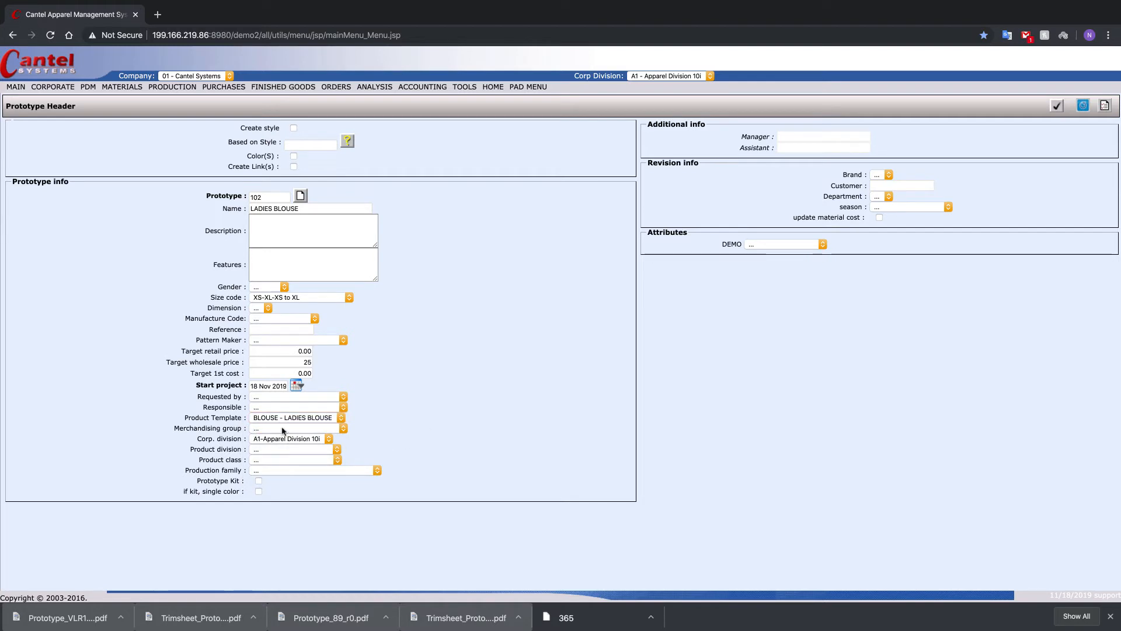
{"action": "left_click", "coordinate": [256, 450]}
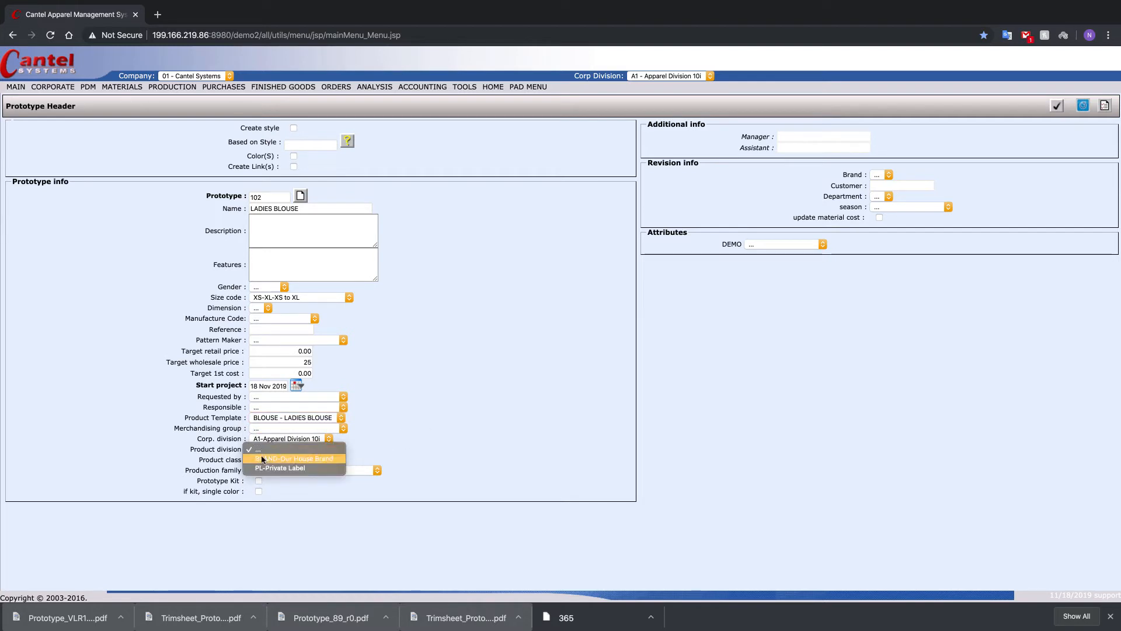
{"action": "left_click", "coordinate": [316, 459]}
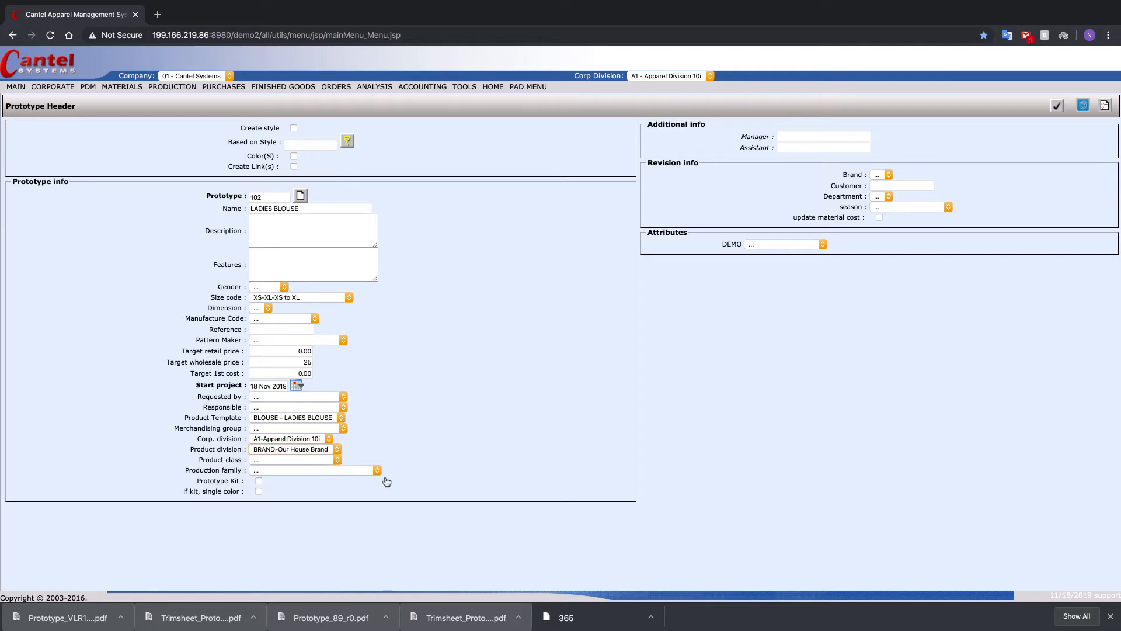
{"action": "left_click", "coordinate": [277, 461]}
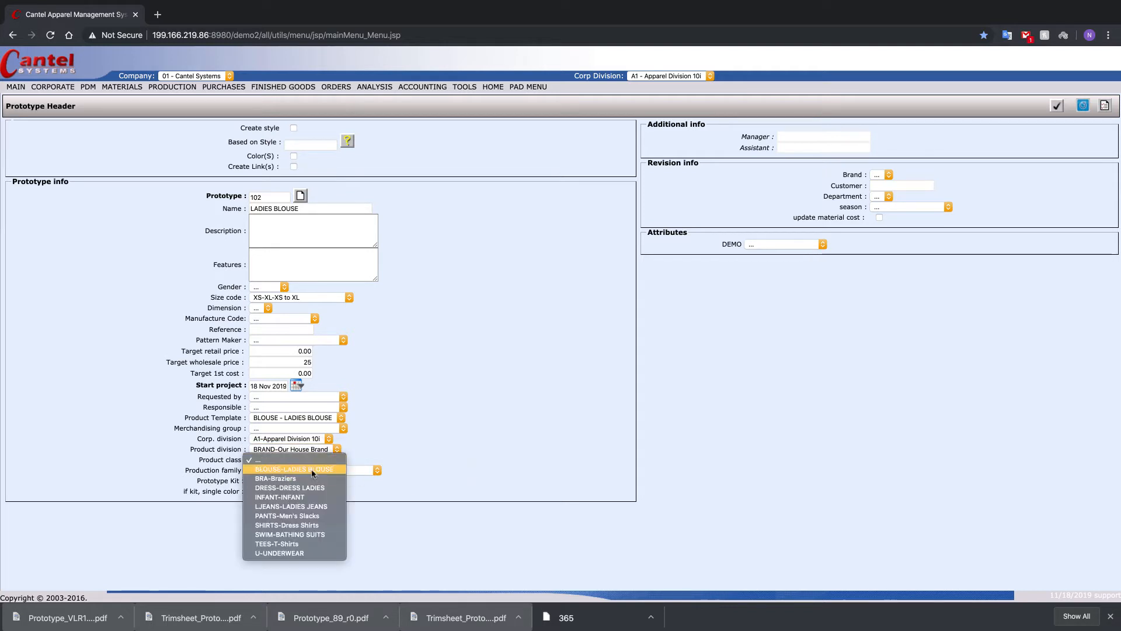
{"action": "left_click", "coordinate": [292, 469]}
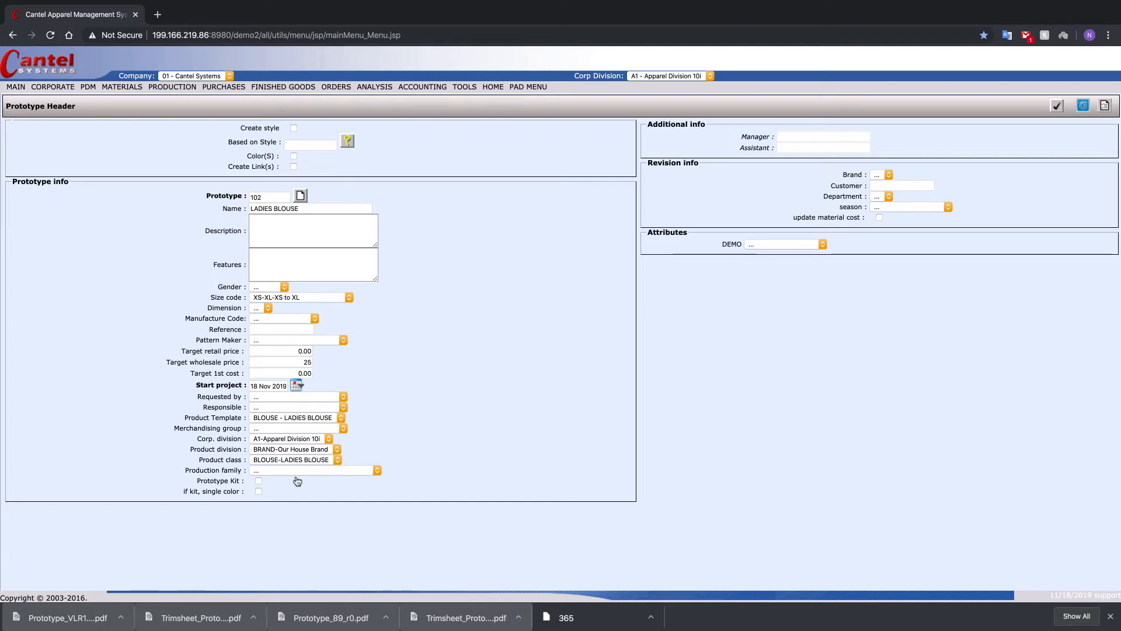
{"action": "left_click", "coordinate": [1057, 108]}
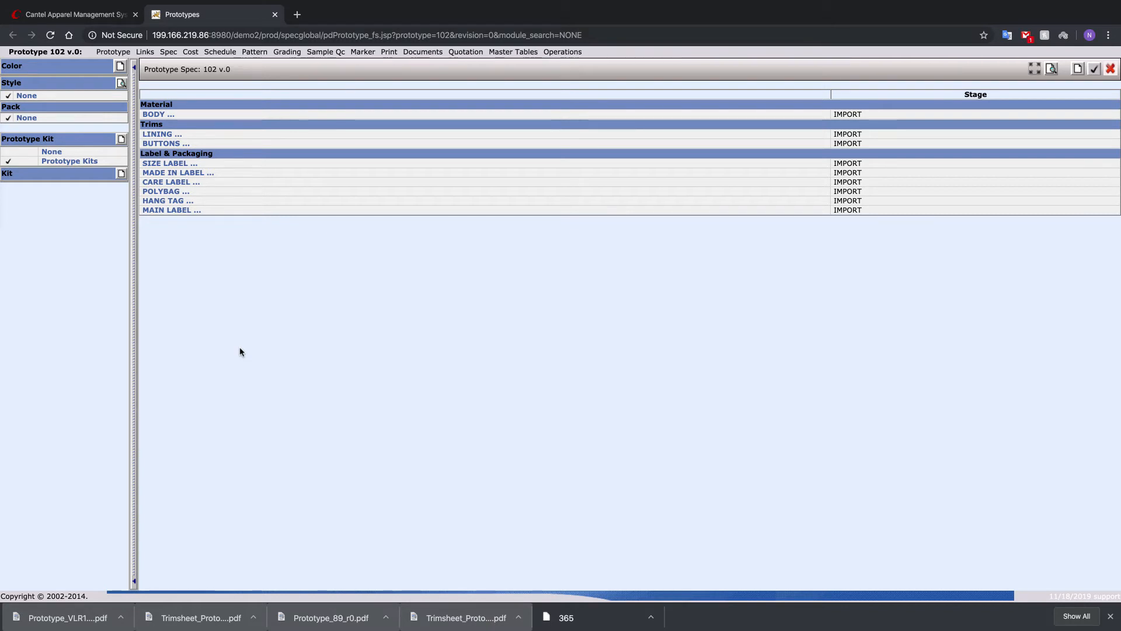
- Open the color assignment for prototype 102 and include 1043-PURE WHITE
{"action": "left_click", "coordinate": [120, 66]}
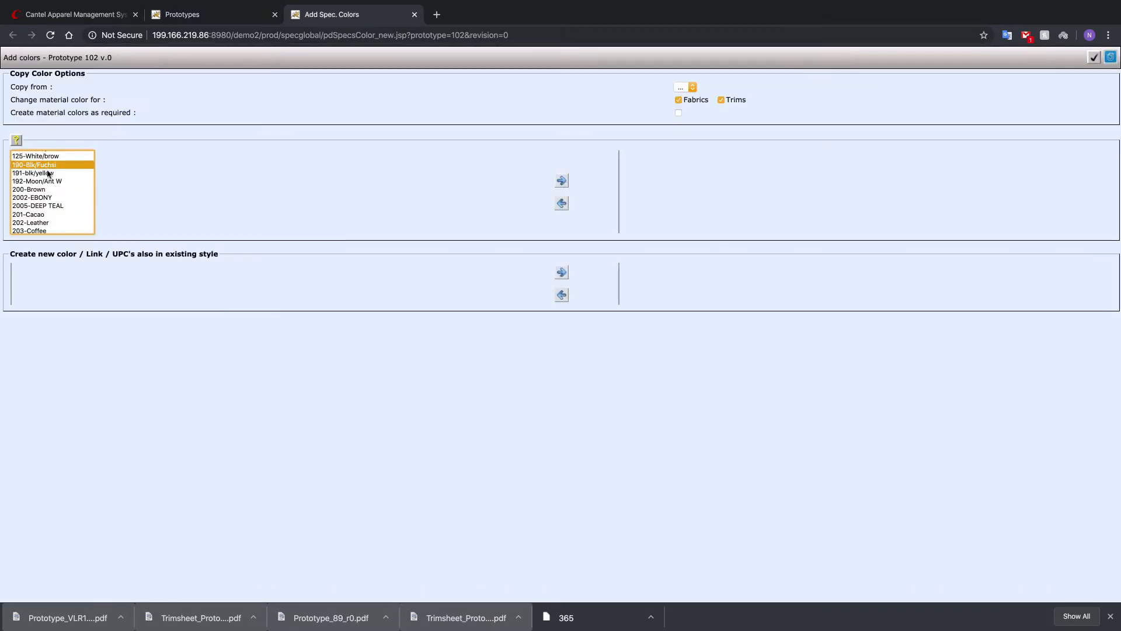
{"action": "scroll", "coordinate": [48, 173], "scroll_direction": "up", "scroll_amount": 5}
{"action": "scroll", "coordinate": [49, 174], "scroll_direction": "up", "scroll_amount": 2}
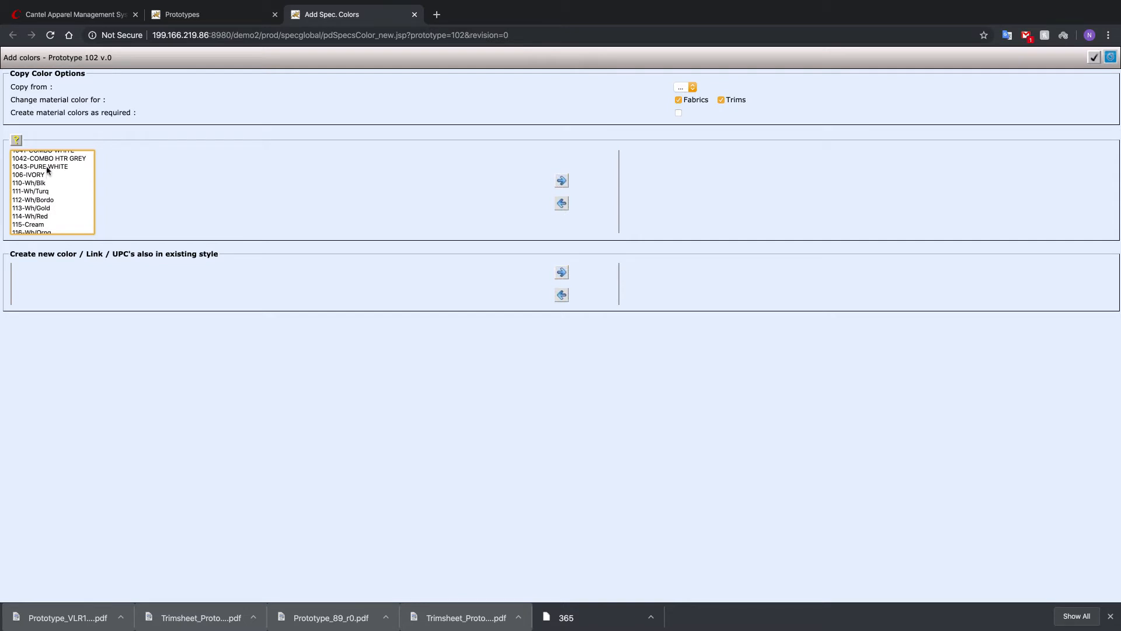
{"action": "left_click", "coordinate": [49, 158]}
{"action": "left_click", "coordinate": [45, 167]}
{"action": "left_click", "coordinate": [561, 181]}
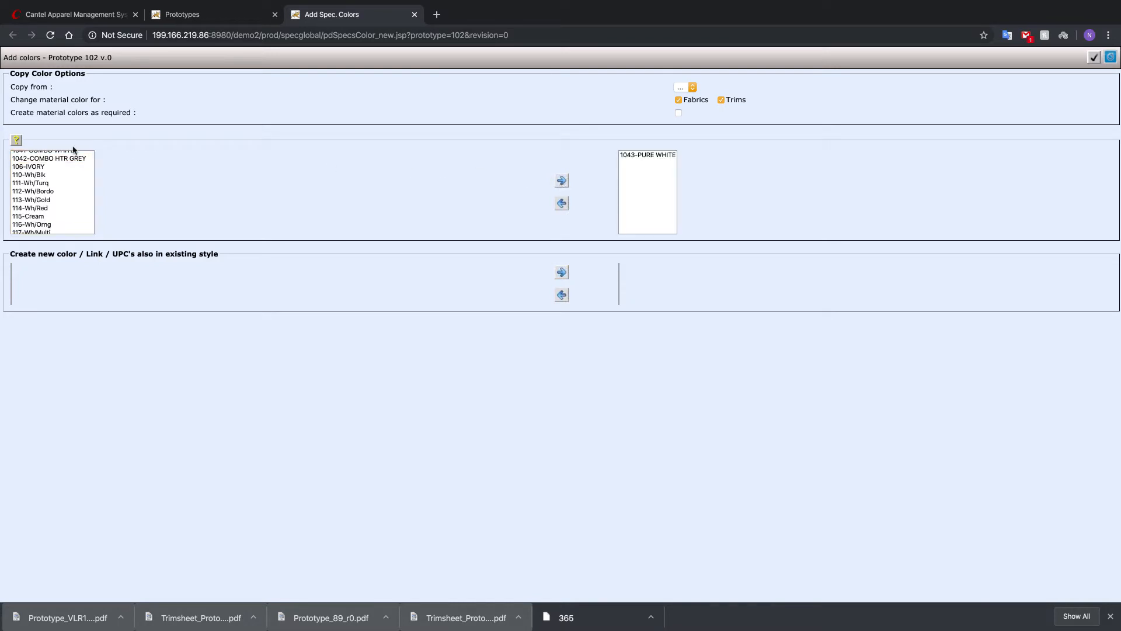
- Include 1040-COMBO DENIM BLUE in the chosen colors and save the color selection to the prototype spec
{"action": "scroll", "coordinate": [61, 178], "scroll_direction": "up", "scroll_amount": 2}
{"action": "scroll", "coordinate": [61, 180], "scroll_direction": "up", "scroll_amount": 1}
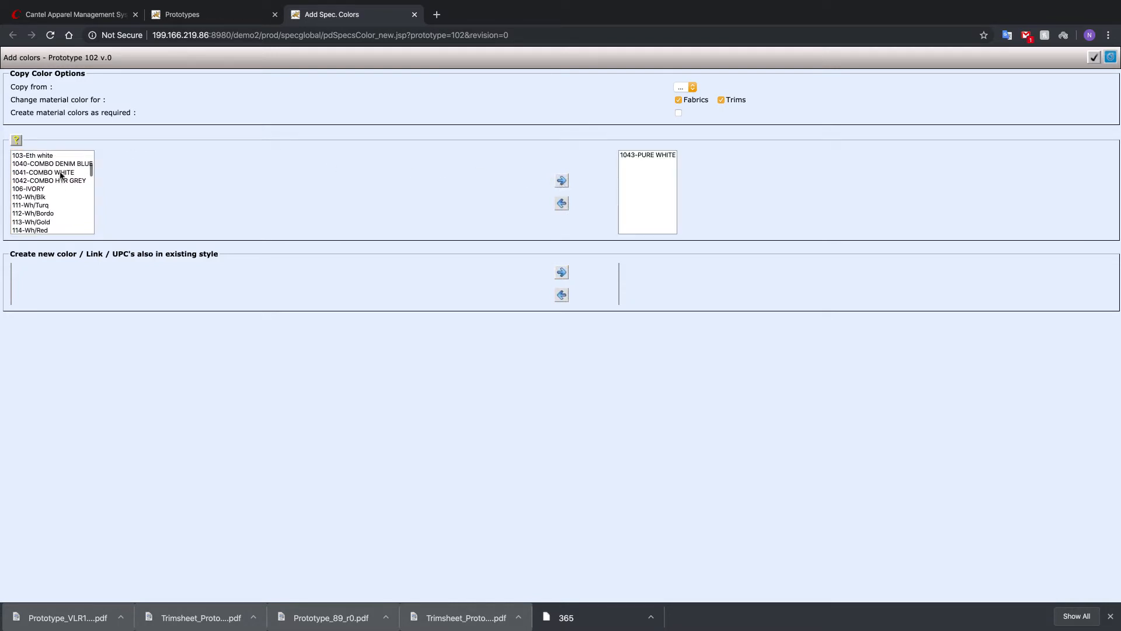
{"action": "left_click", "coordinate": [58, 165]}
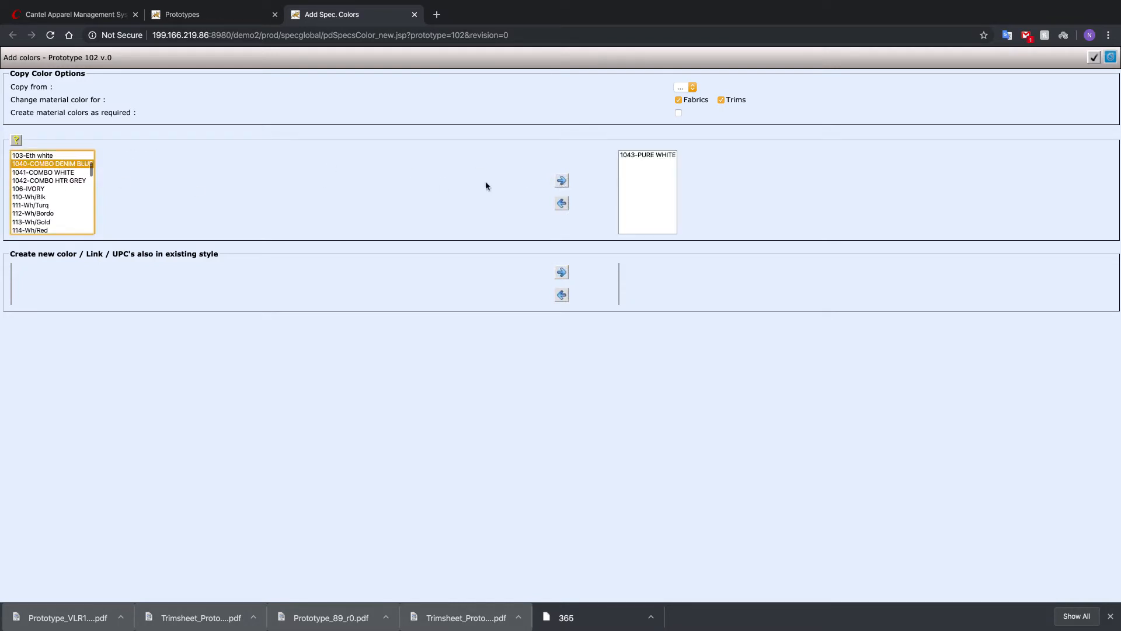
{"action": "left_click", "coordinate": [561, 181]}
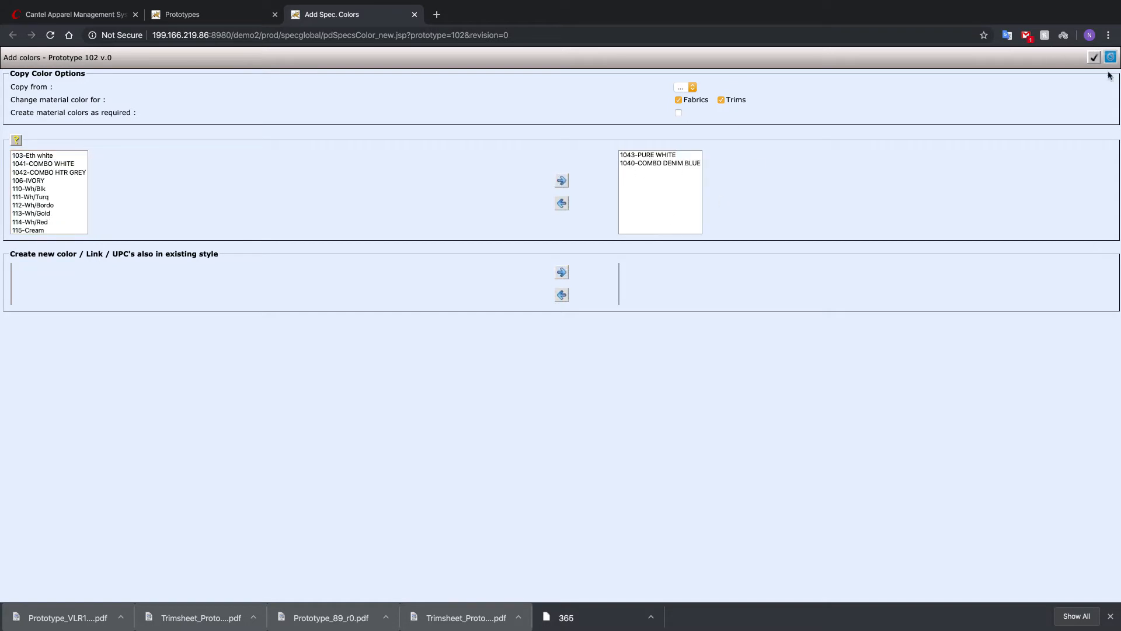
{"action": "left_click", "coordinate": [1094, 57]}
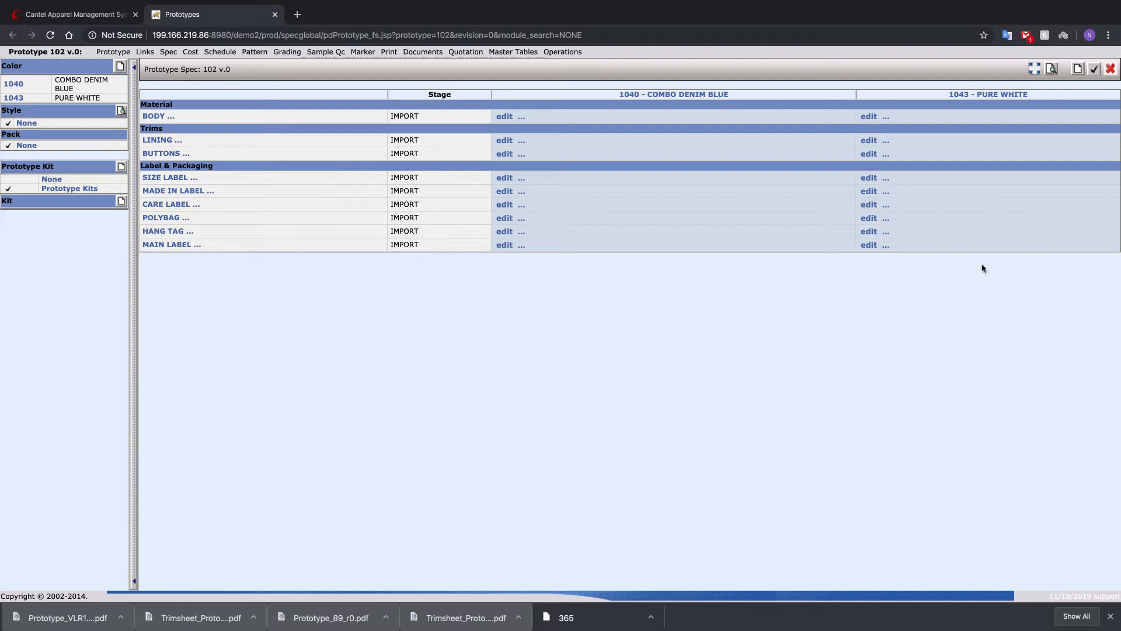
- Try to add a comment to the LINING trim stating lining, 20 GRAMS and the supplier contact's name
{"action": "left_click", "coordinate": [179, 142]}
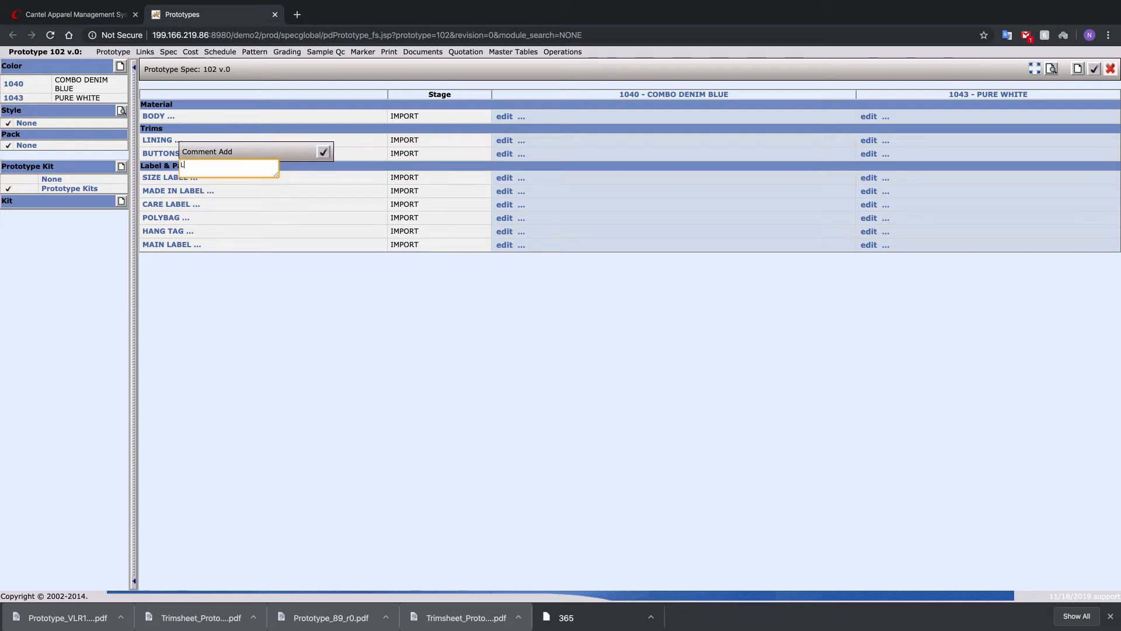
{"action": "type", "text": "LINING 20G"}
{"action": "key", "text": "BackSpace"}
{"action": "type", "text": "GRAMS SUP NICK"}
{"action": "left_click", "coordinate": [324, 152]}
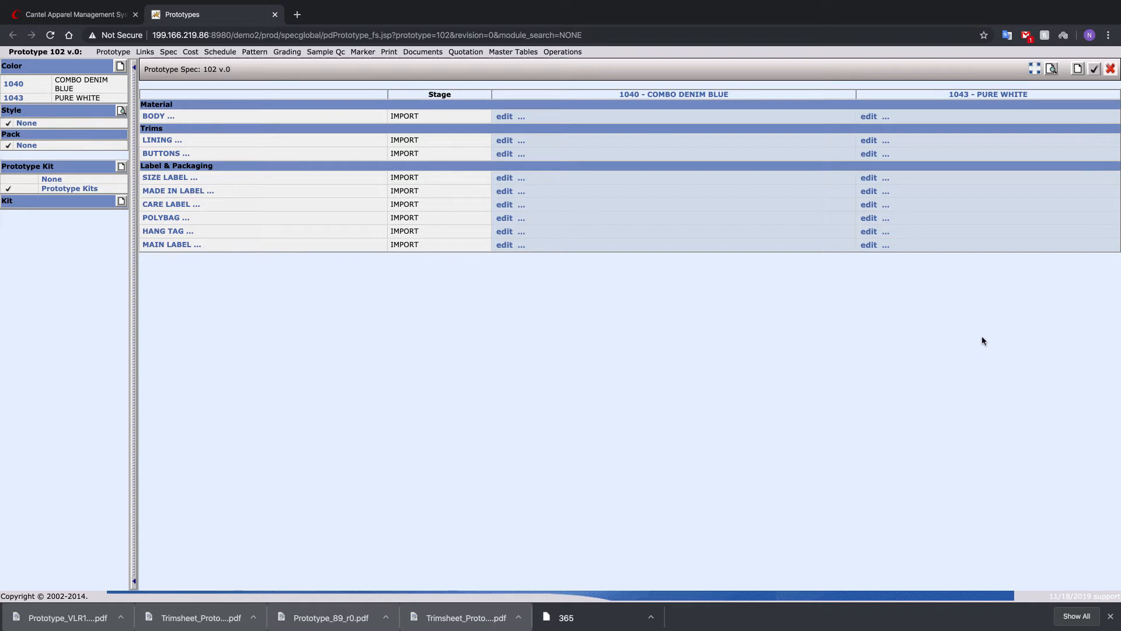
- Open the full-screen spec grid and assign article CR100 to the BODY material
{"action": "left_click", "coordinate": [1036, 71]}
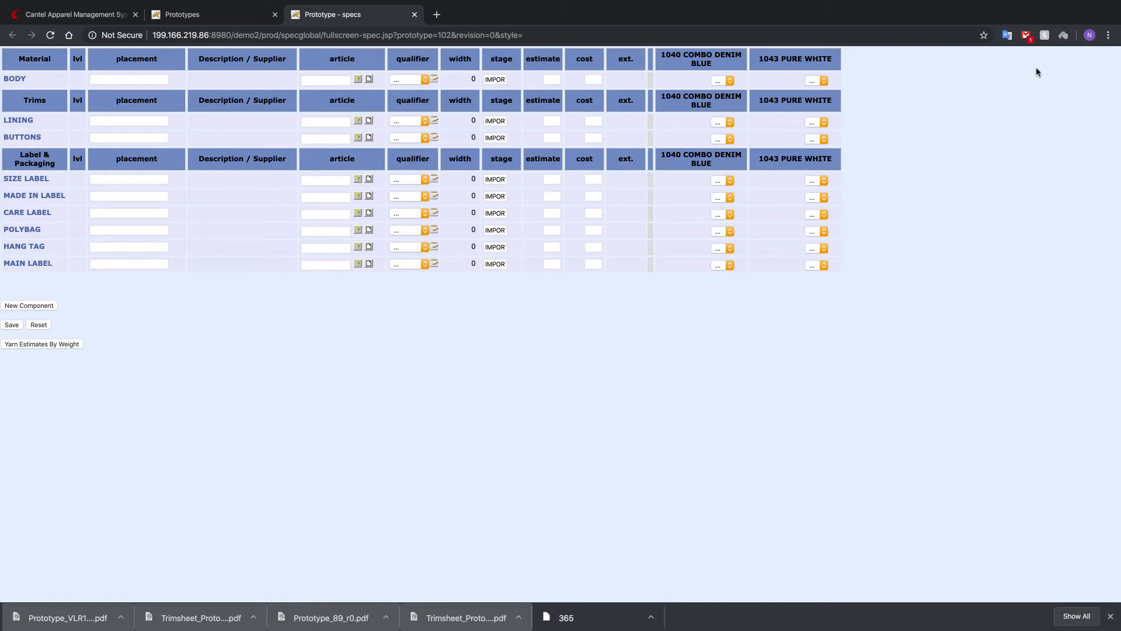
{"action": "left_click", "coordinate": [332, 80]}
{"action": "type", "text": "CR100"}
{"action": "key", "text": "Tab"}
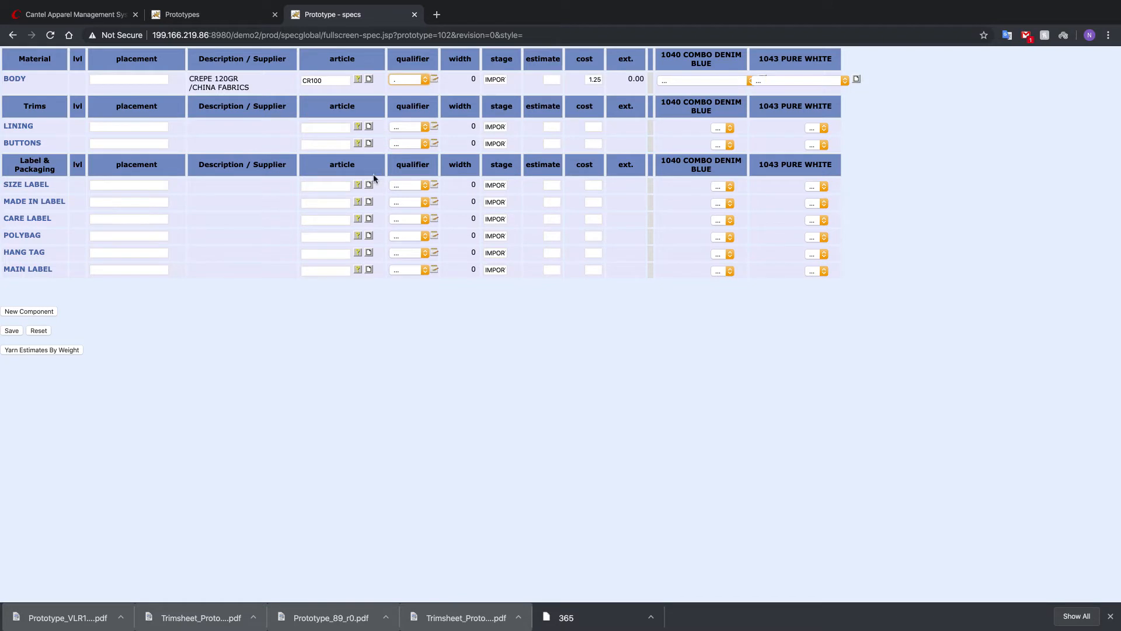
- Match the BODY fabric colors to the prototype colors: 1040-COMBO DENIM BLUE for 1040 and 1043-PURE WHITE for 1043
{"action": "left_click", "coordinate": [726, 81]}
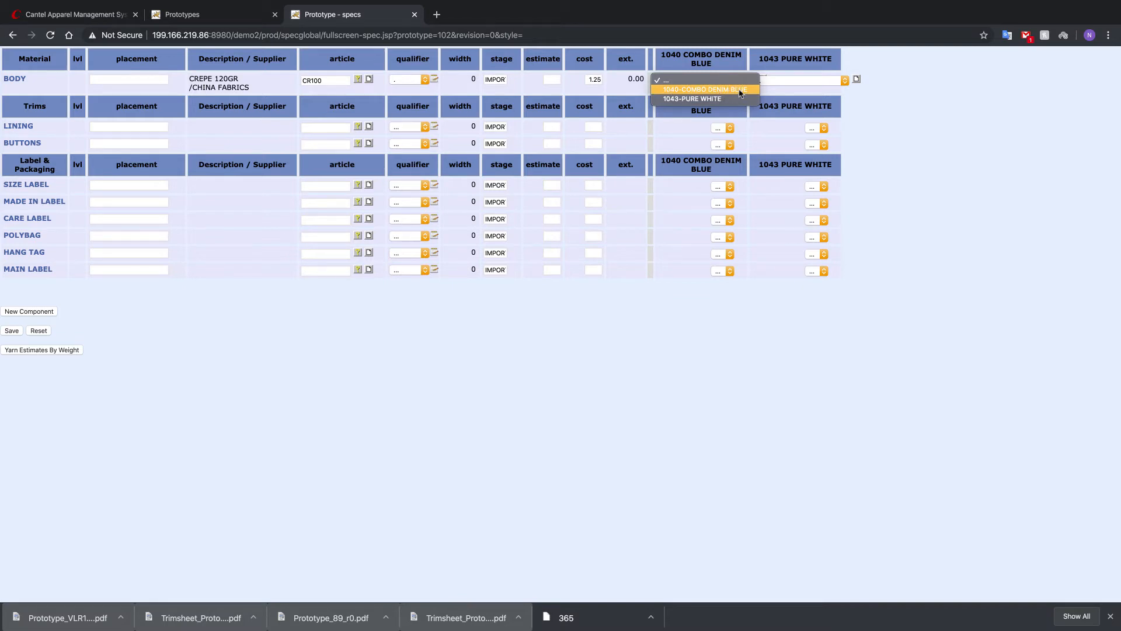
{"action": "left_click", "coordinate": [728, 91]}
{"action": "left_click", "coordinate": [806, 80]}
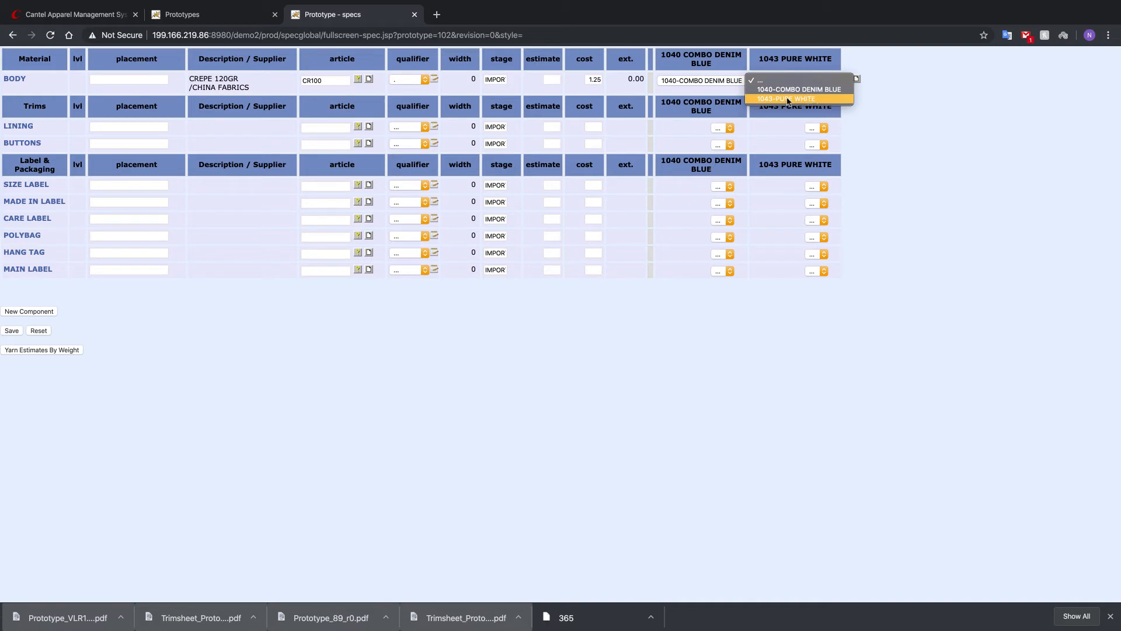
{"action": "left_click", "coordinate": [787, 100]}
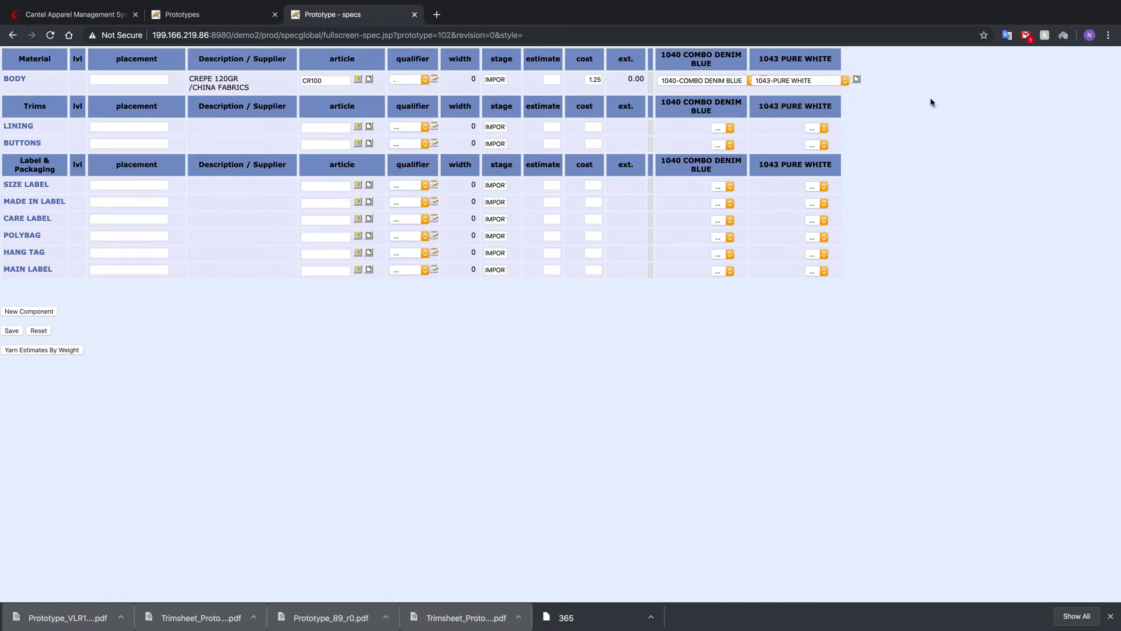
- Assign article 0127 to the LINING trim
{"action": "left_click", "coordinate": [328, 130]}
{"action": "type", "text": "0127"}
{"action": "key", "text": "Tab"}
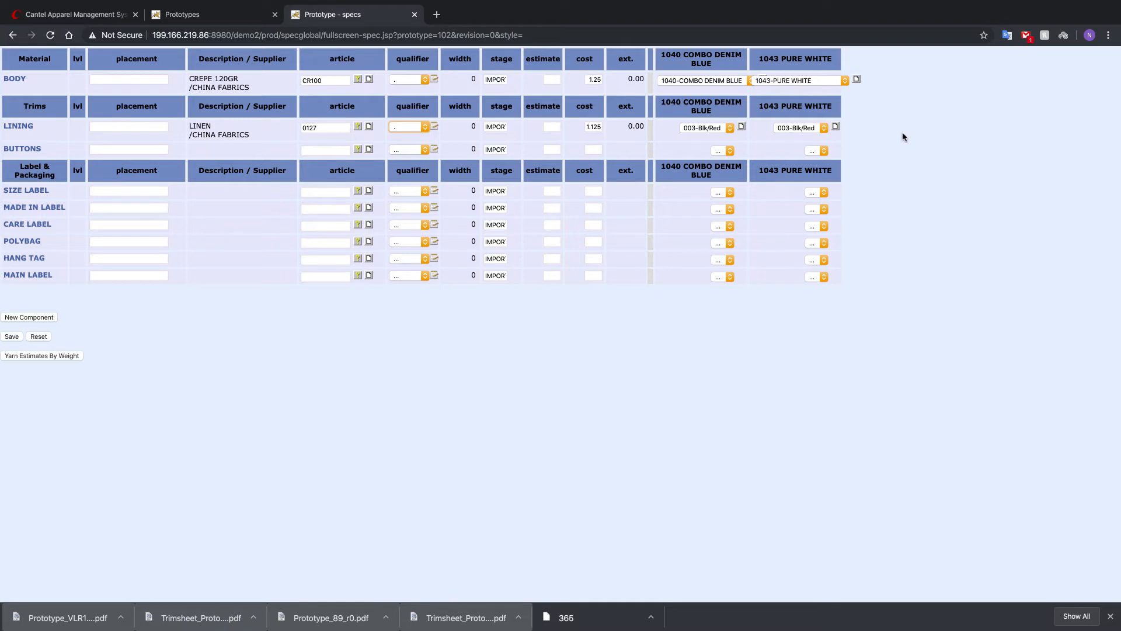
- Look up the button articles and assign BTN002, V COROZO L18 BUTTON, to the BUTTONS trim
{"action": "left_click", "coordinate": [330, 152]}
{"action": "type", "text": "BU"}
{"action": "key", "text": "Tab"}
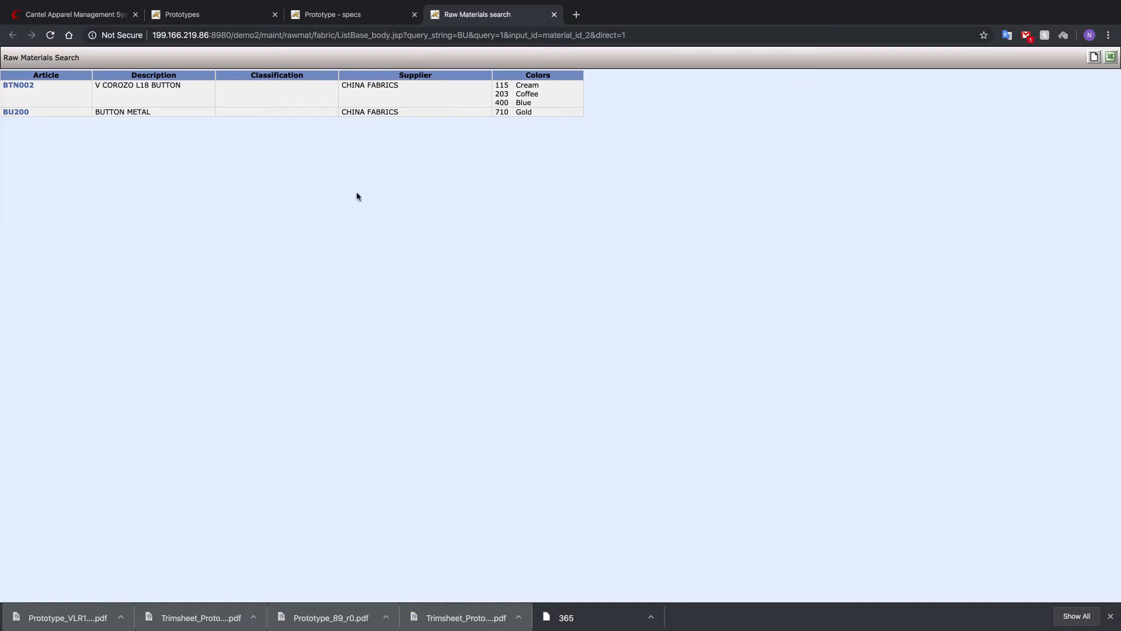
{"action": "left_click", "coordinate": [18, 86]}
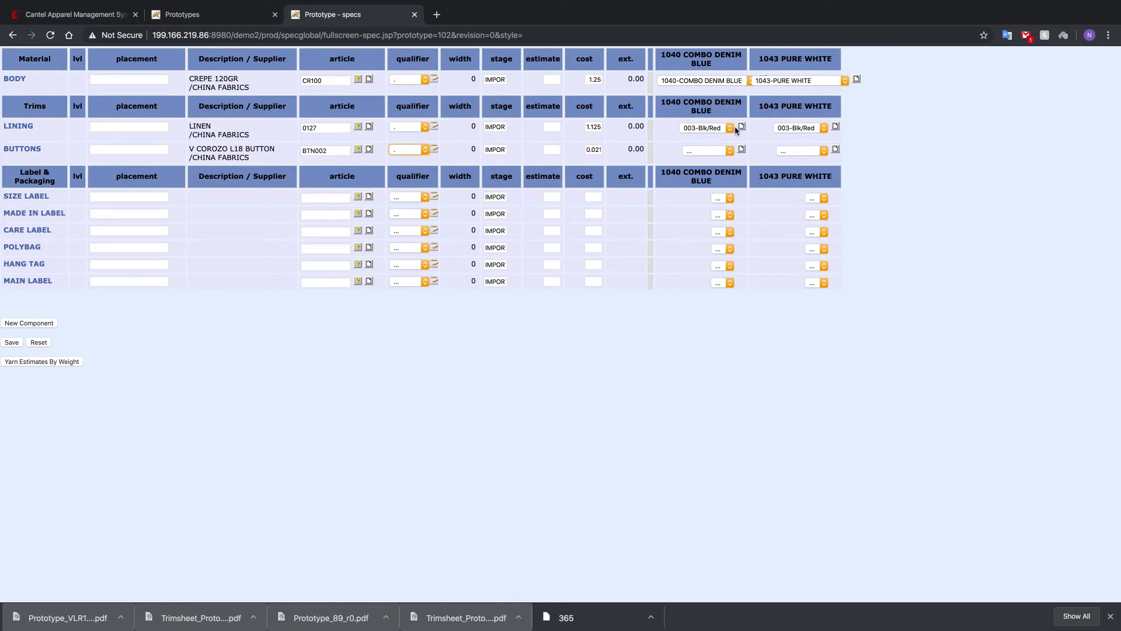
- Set the BUTTONS colors to 400-Blue for 1040 COMBO DENIM BLUE and 115-Cream for 1043 PURE WHITE, and save the spec grid
{"action": "left_click", "coordinate": [730, 151]}
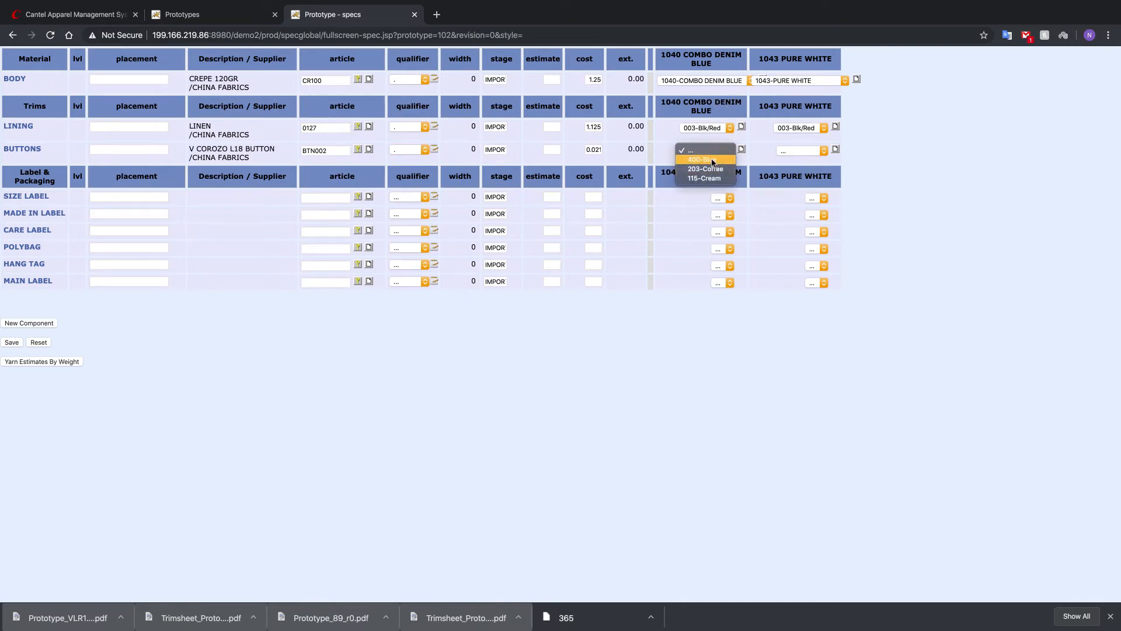
{"action": "left_click", "coordinate": [712, 160]}
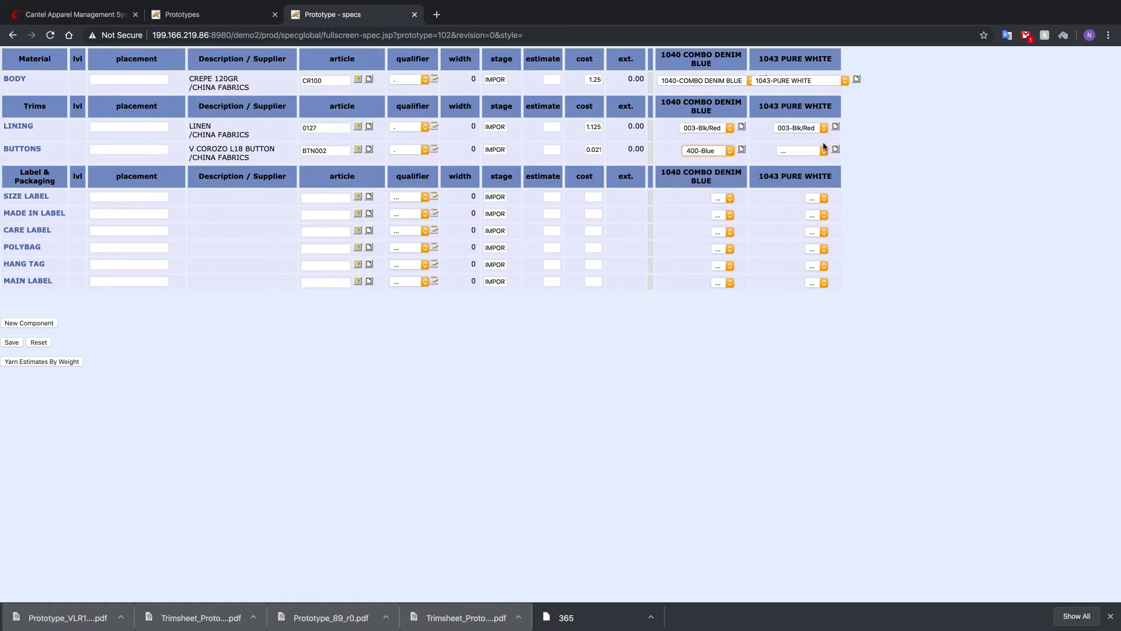
{"action": "left_click", "coordinate": [823, 150]}
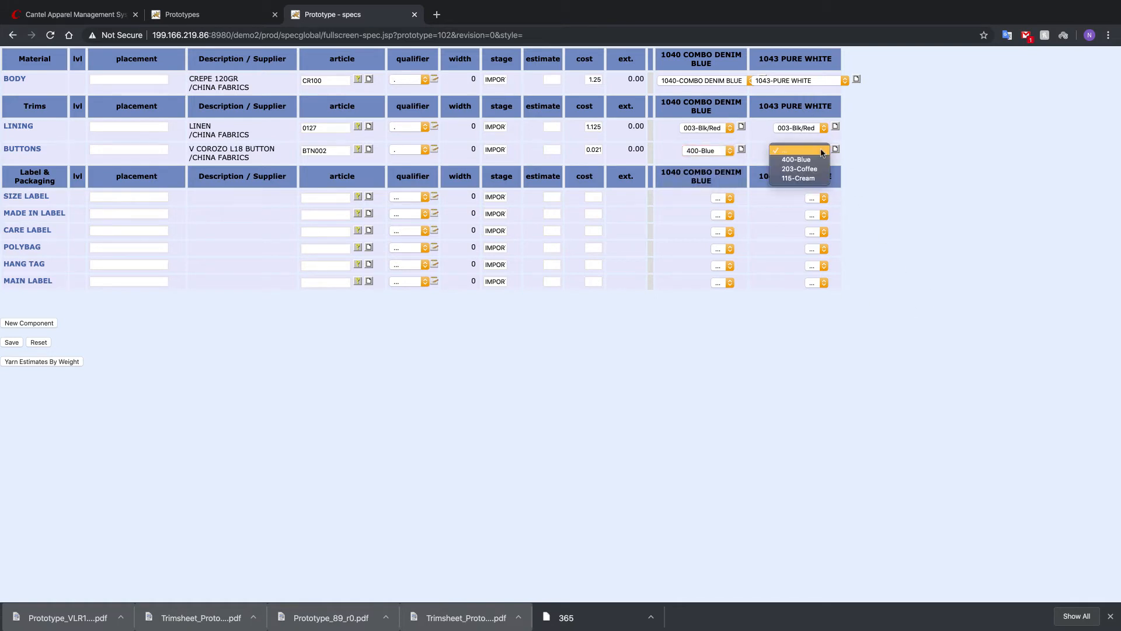
{"action": "left_click", "coordinate": [812, 178]}
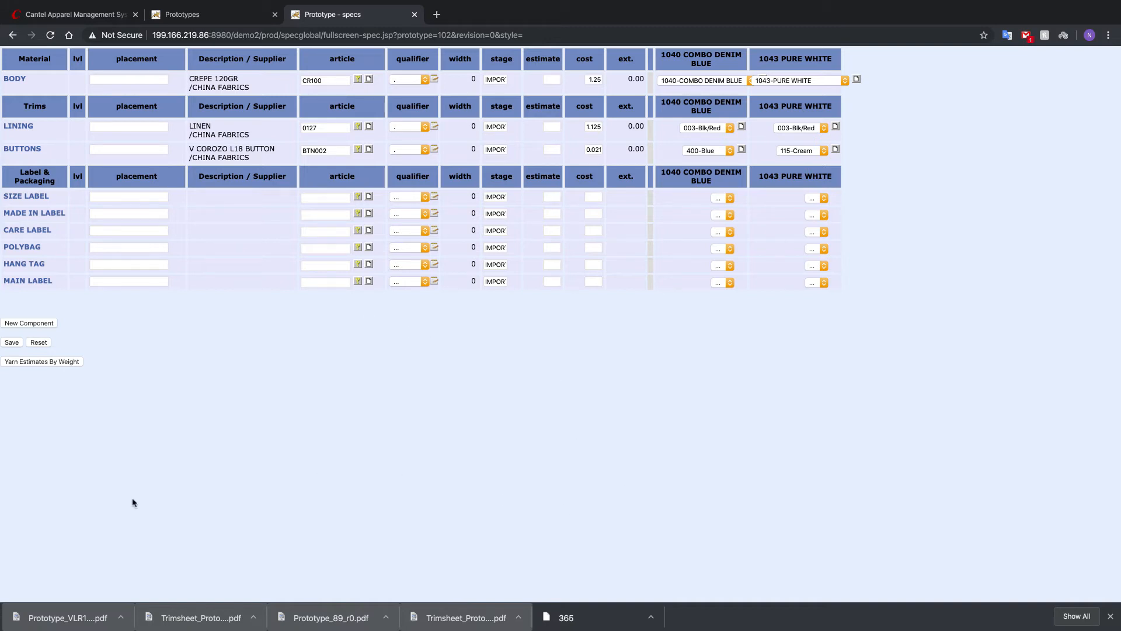
{"action": "left_click", "coordinate": [12, 343]}
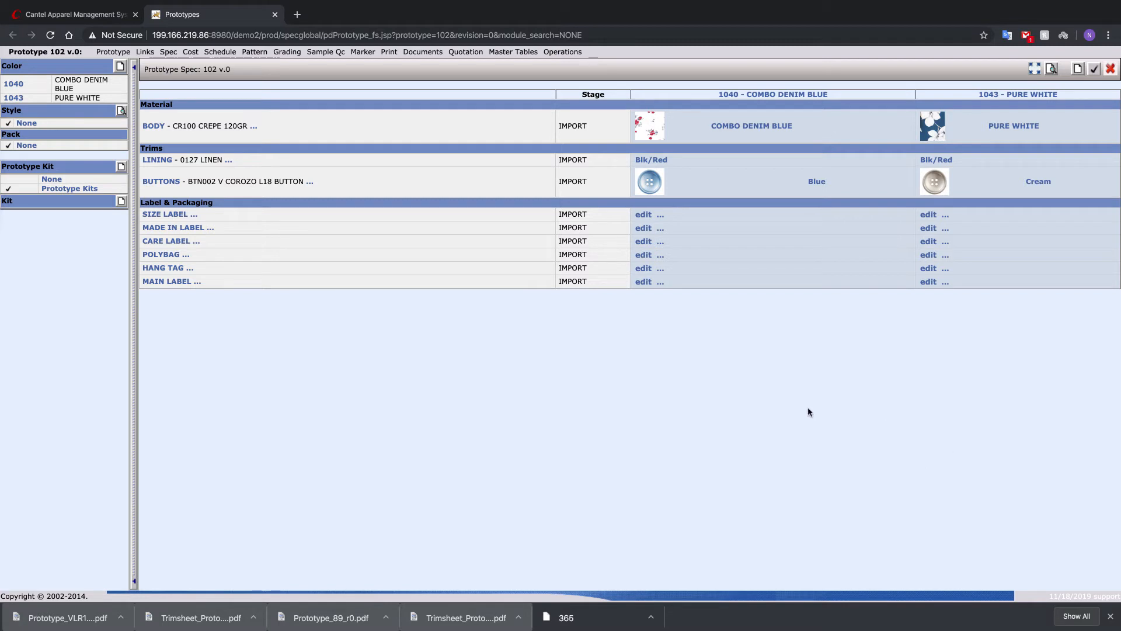
- Add the TRIM KIT FOR BLOUSES kit to the prototype spec, and review and save the components in the full-screen grid
{"action": "left_click", "coordinate": [122, 203]}
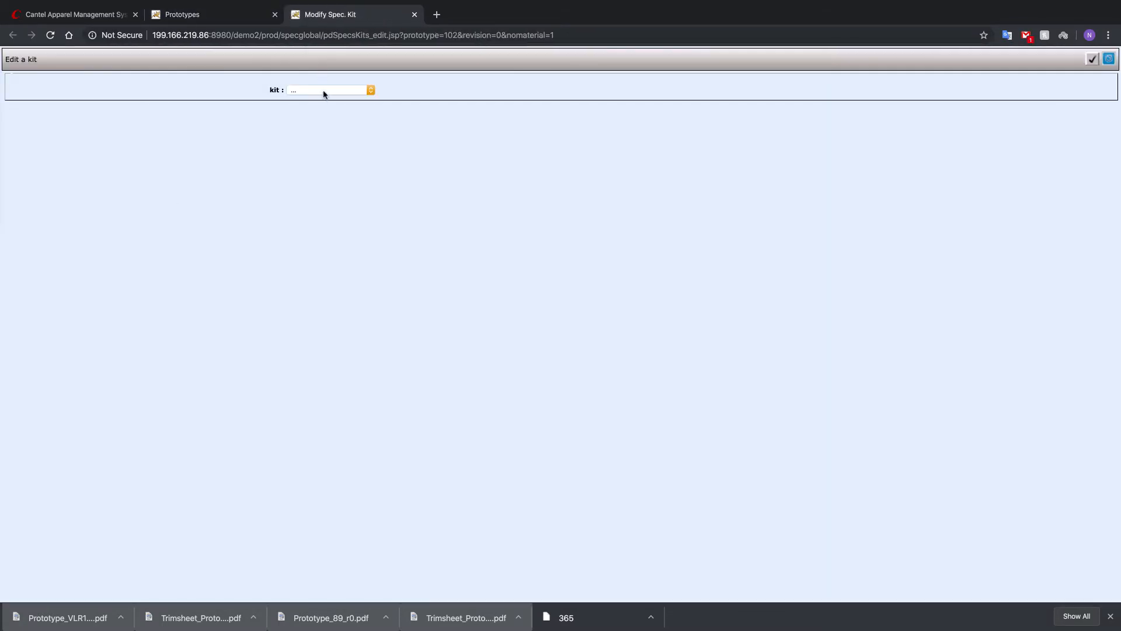
{"action": "left_click", "coordinate": [324, 91]}
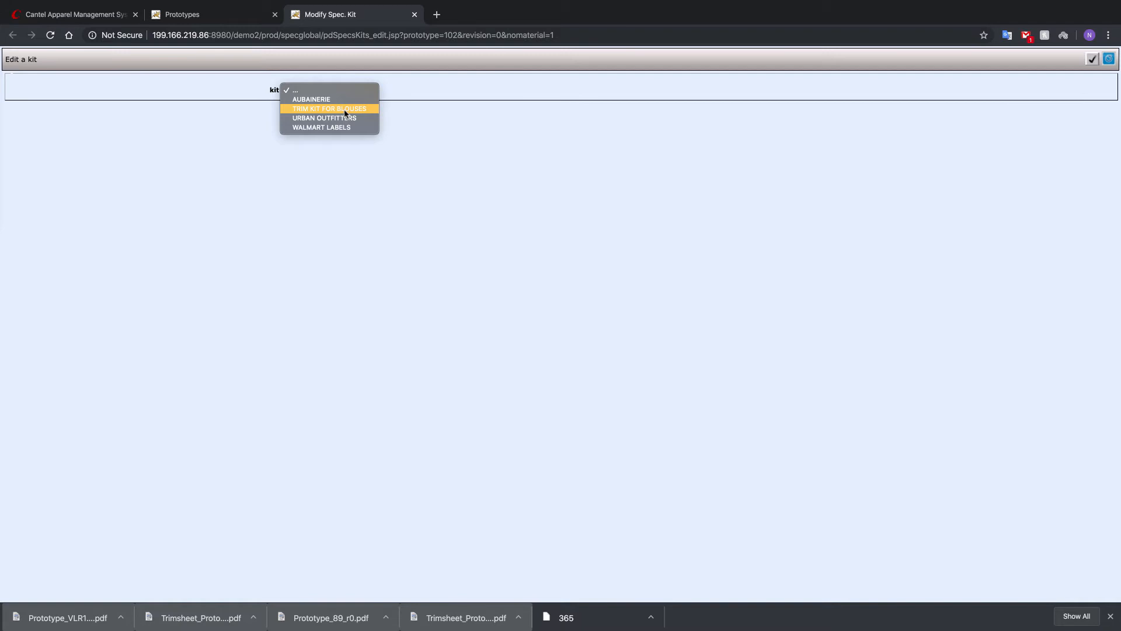
{"action": "left_click", "coordinate": [344, 109]}
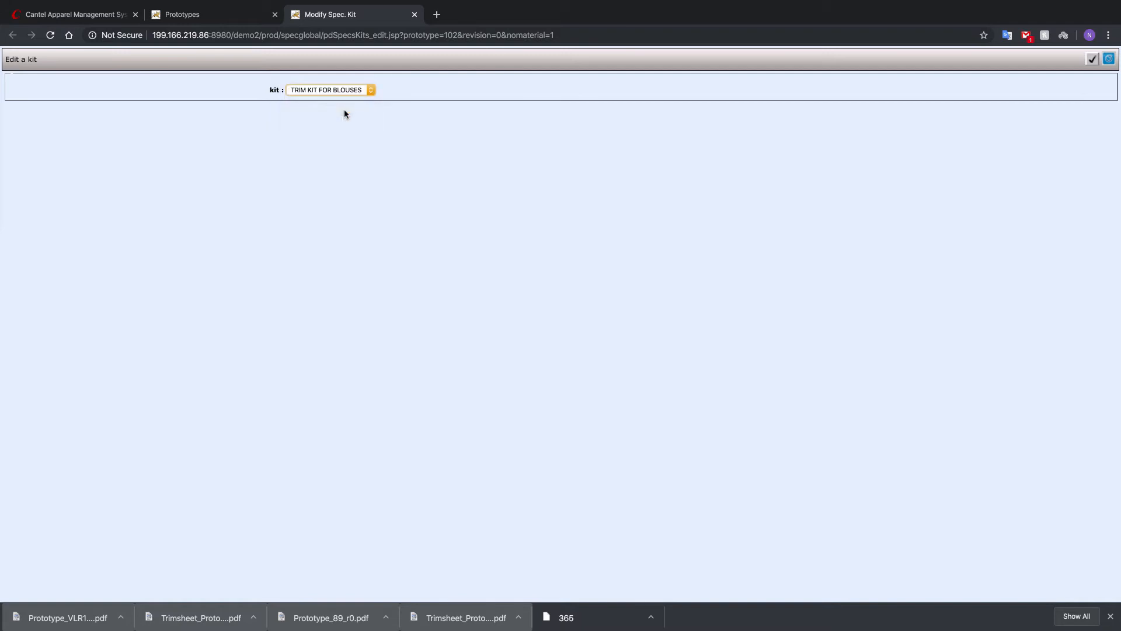
{"action": "left_click", "coordinate": [1091, 59]}
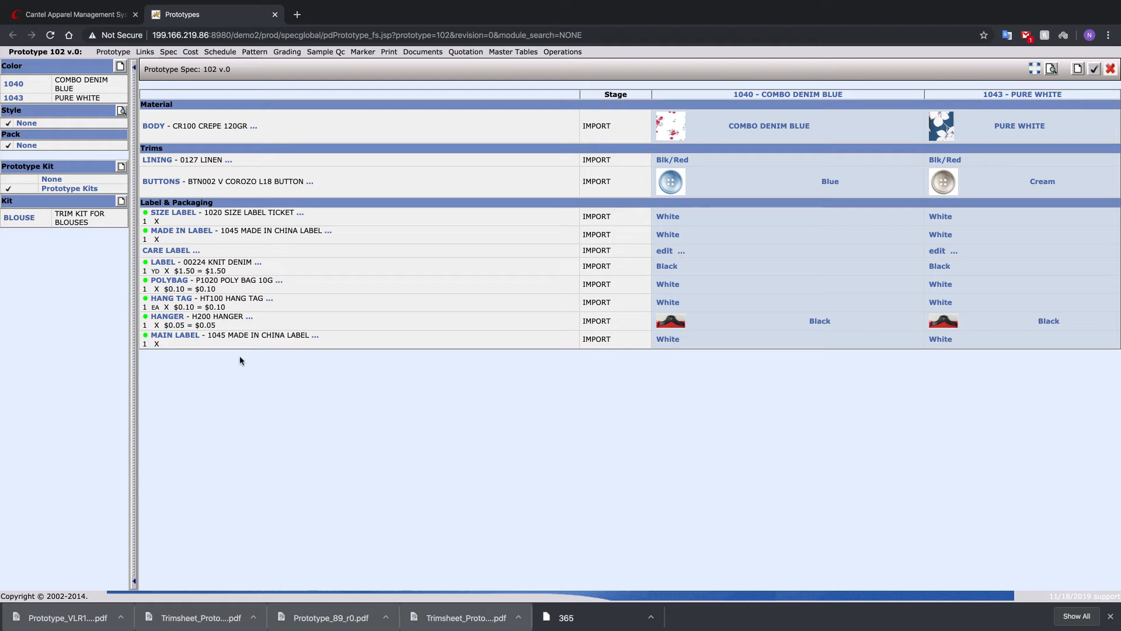
{"action": "left_click", "coordinate": [1034, 69]}
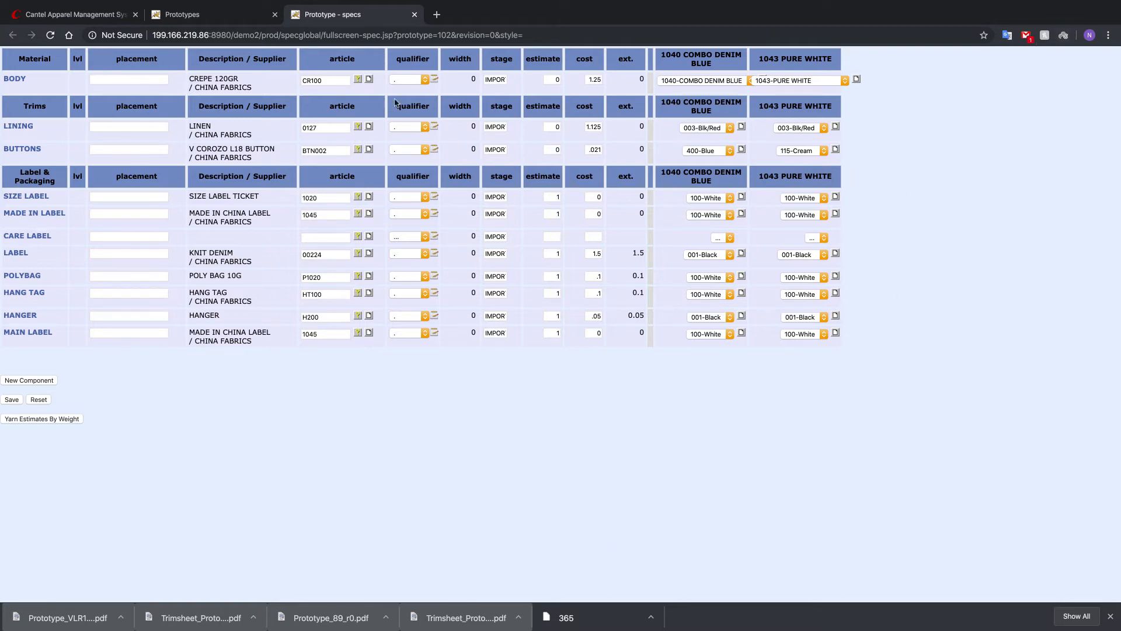
{"action": "left_click", "coordinate": [13, 400]}
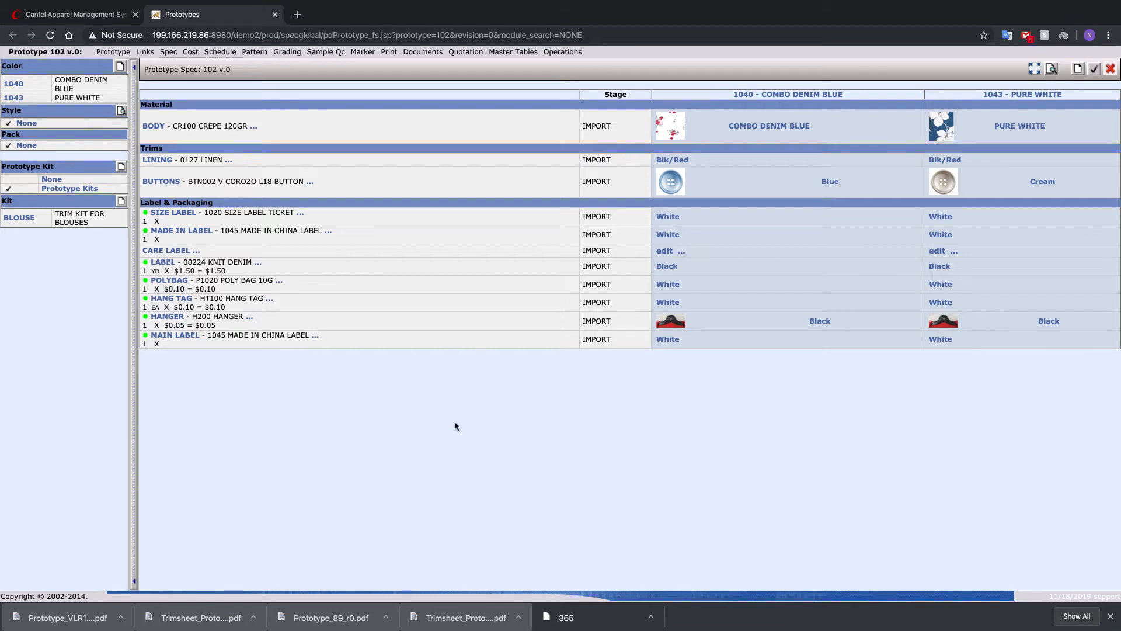
- Add the AUBAINERIE kit to the prototype spec
{"action": "left_click", "coordinate": [121, 202]}
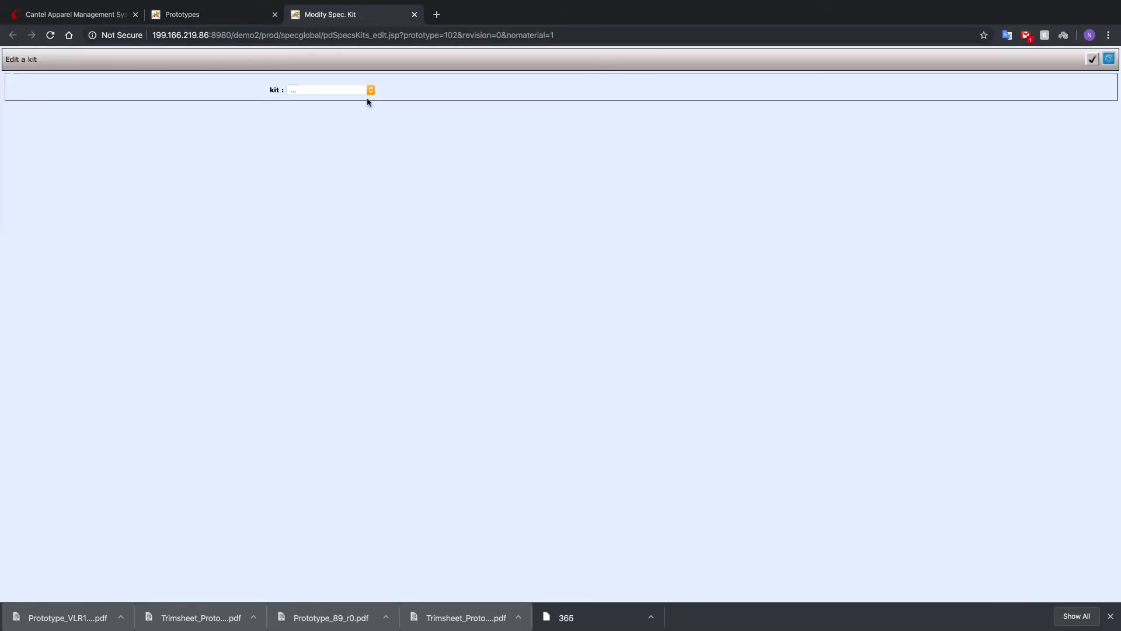
{"action": "left_click", "coordinate": [363, 90]}
{"action": "left_click", "coordinate": [318, 104]}
{"action": "left_click", "coordinate": [1092, 59]}
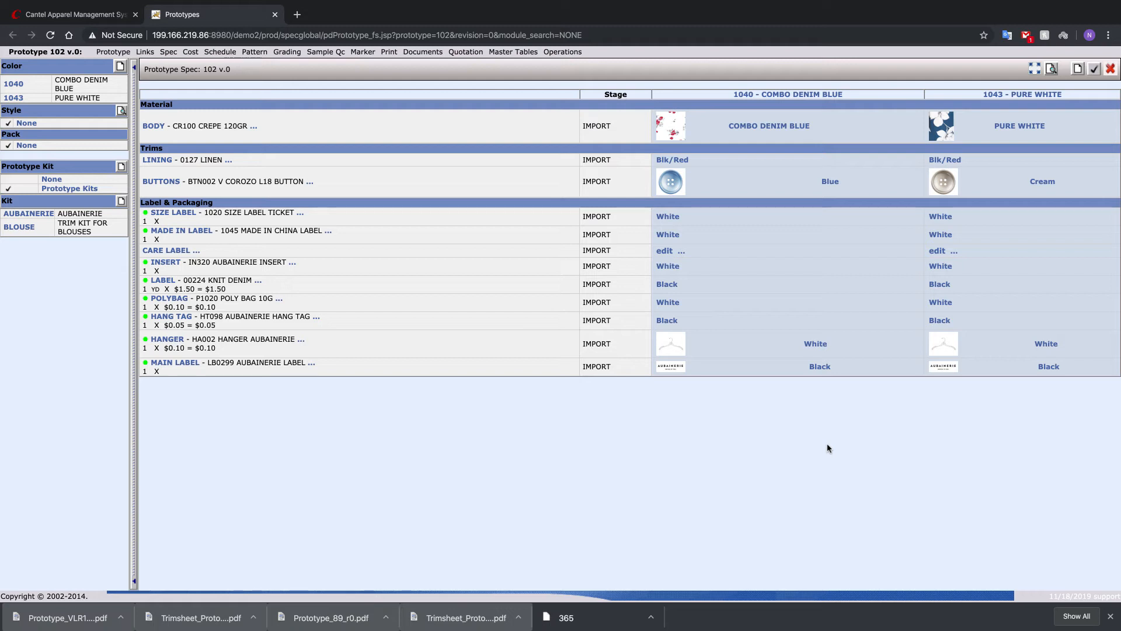
- Add the Desktop screenshot of the two VLR1271 blouses, ending in 12.57.02 PM, as the prototype picture
{"action": "left_click", "coordinate": [111, 52]}
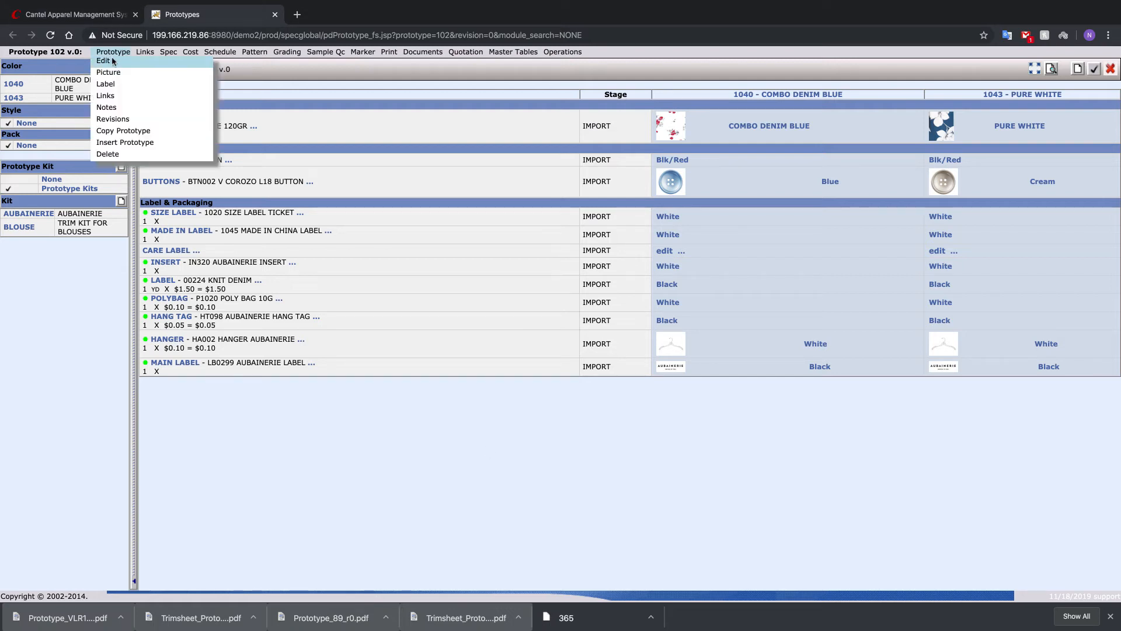
{"action": "left_click", "coordinate": [109, 72]}
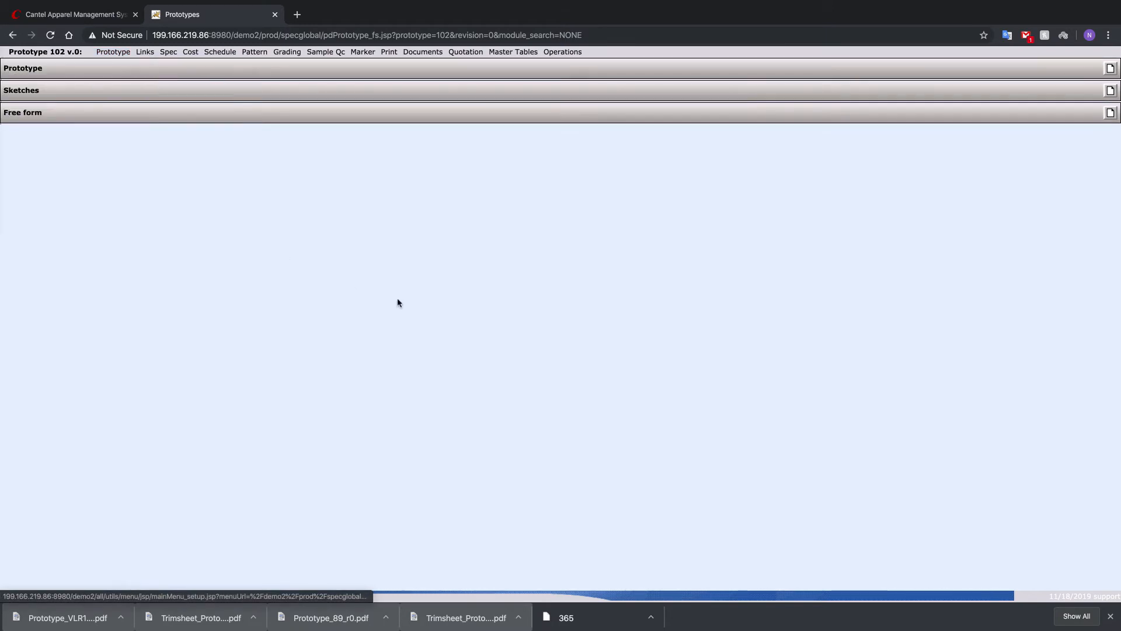
{"action": "left_click", "coordinate": [1110, 69]}
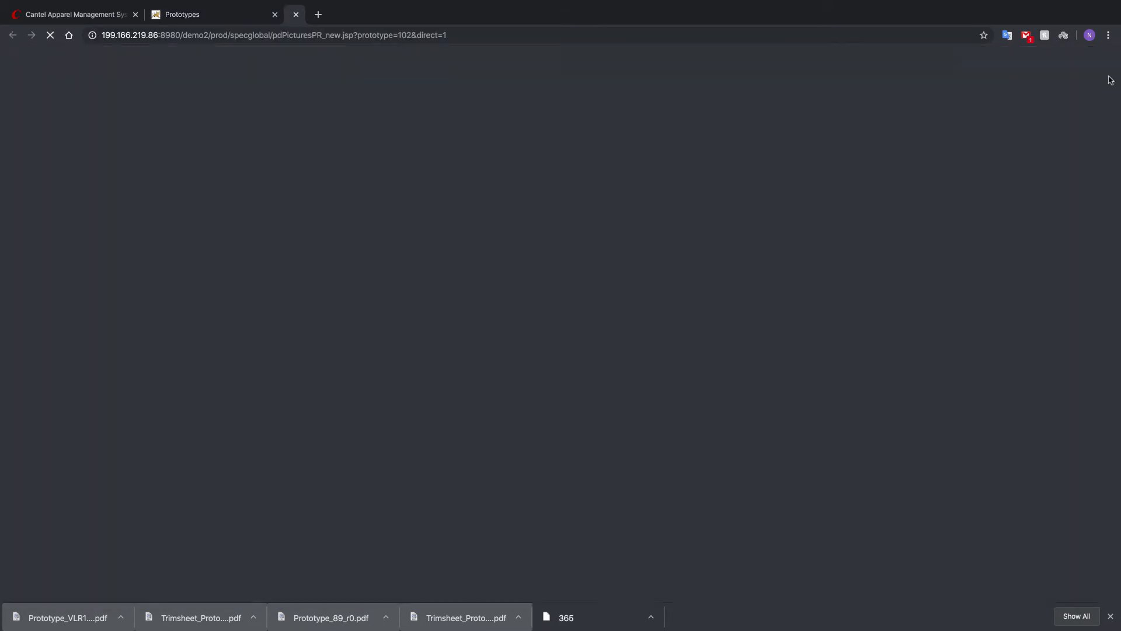
{"action": "left_click", "coordinate": [91, 82]}
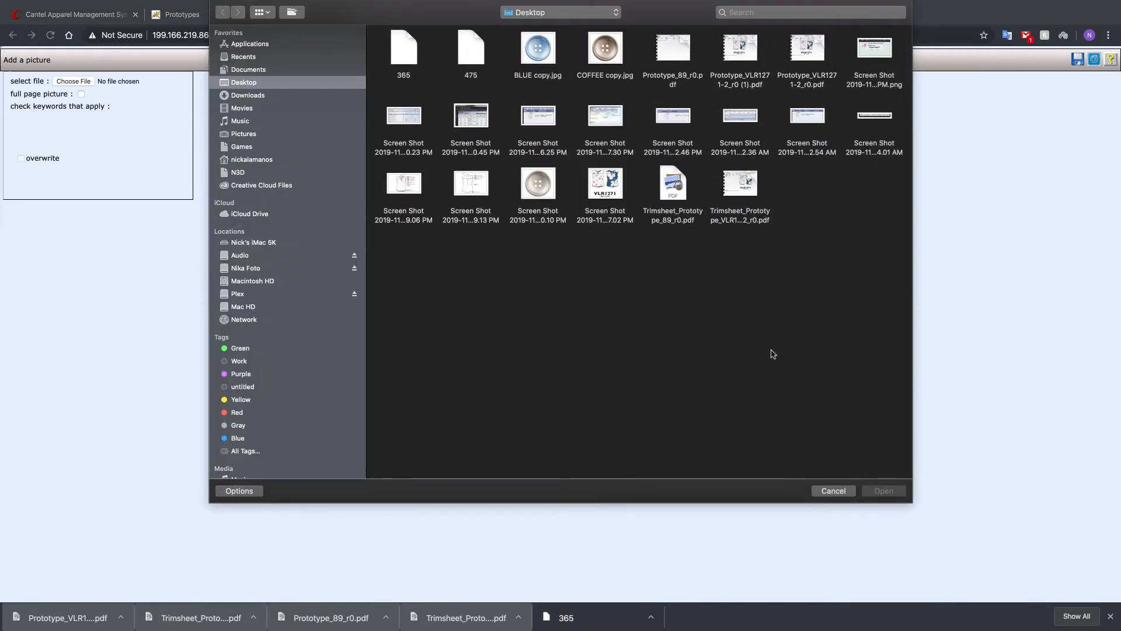
{"action": "left_click", "coordinate": [606, 180]}
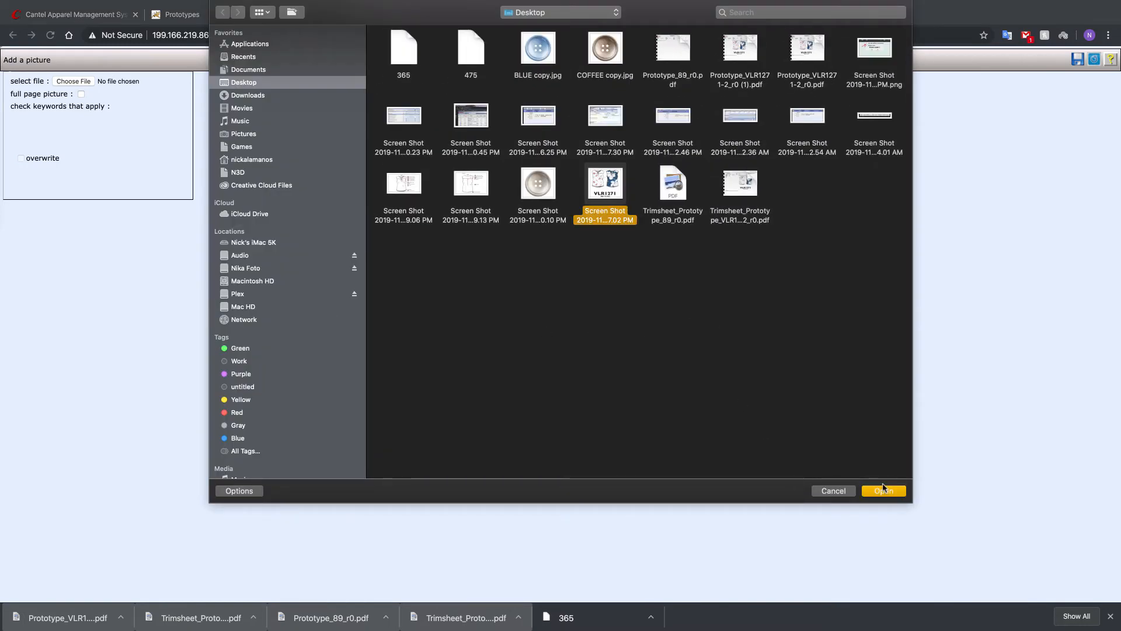
{"action": "left_click", "coordinate": [885, 491]}
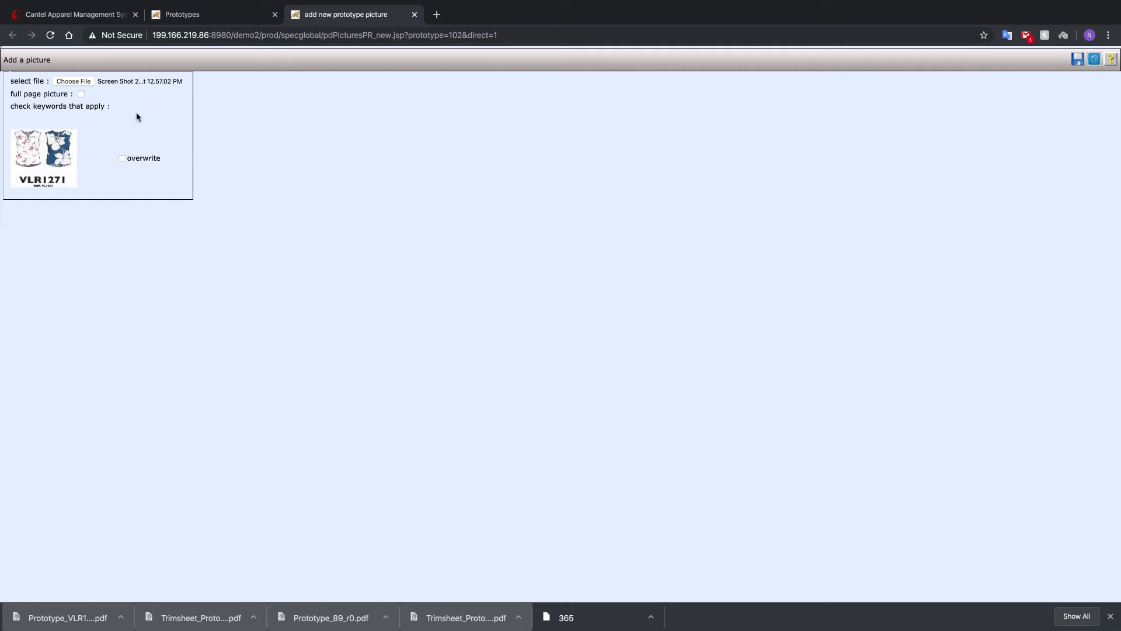
{"action": "left_click", "coordinate": [1077, 59]}
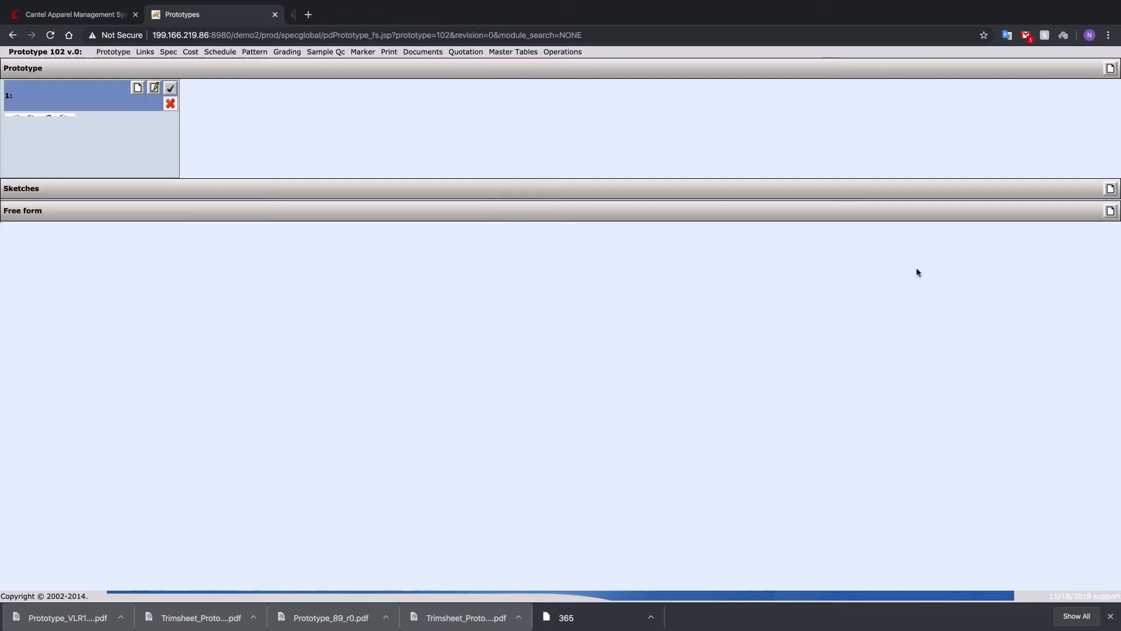
- Add the Desktop screenshot ending in 1.09.06 PM as the prototype's first sketch
{"action": "left_click", "coordinate": [1110, 190]}
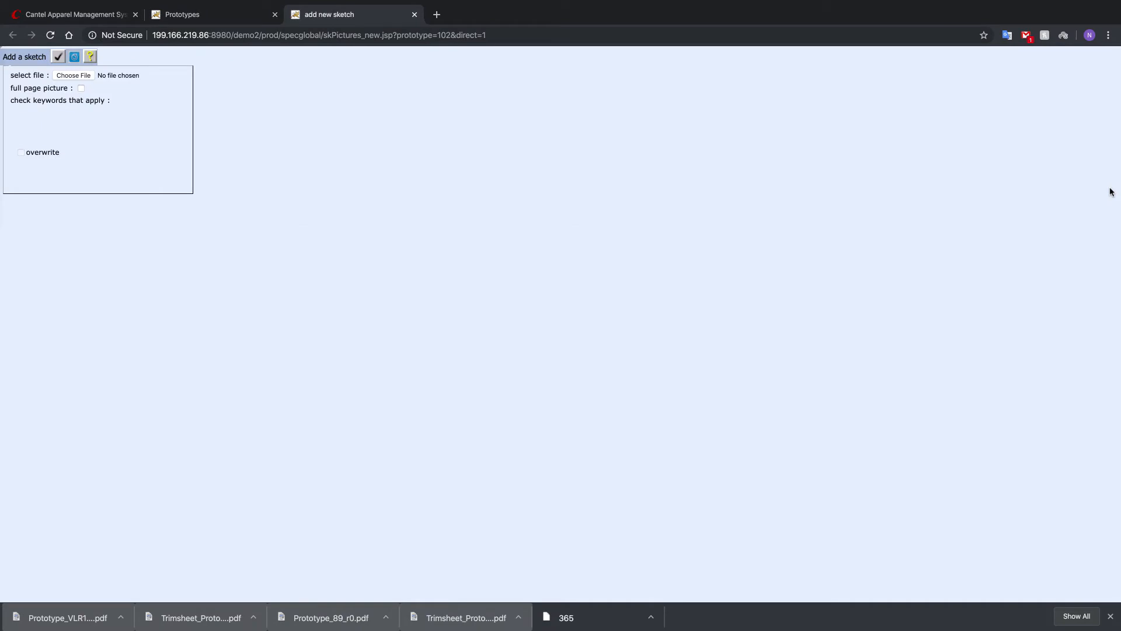
{"action": "left_click", "coordinate": [74, 76]}
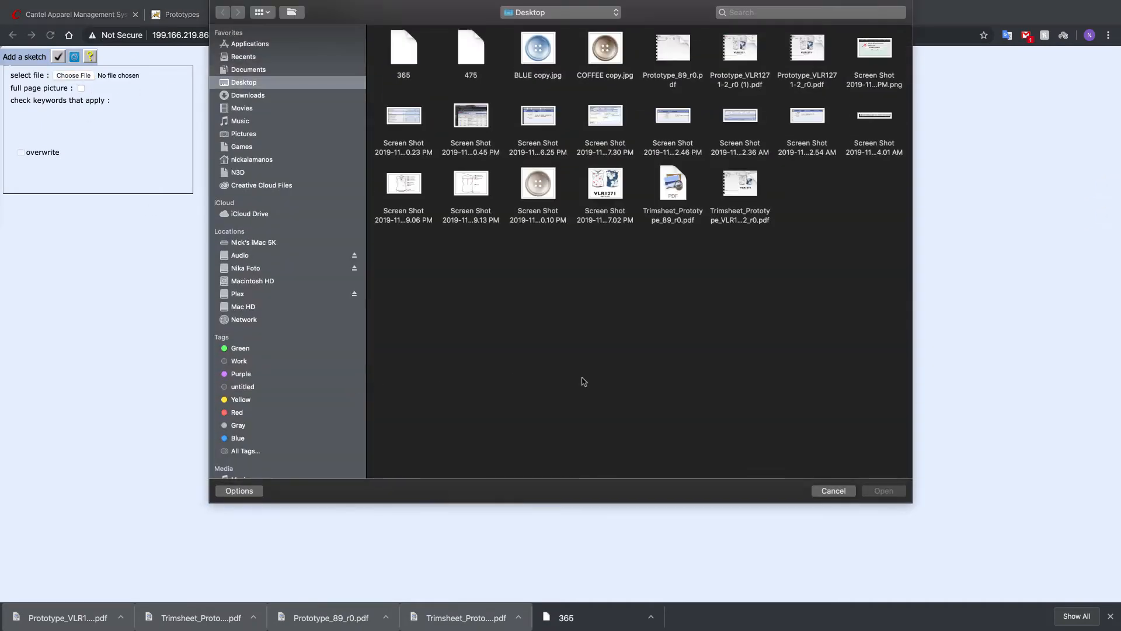
{"action": "left_click", "coordinate": [418, 188]}
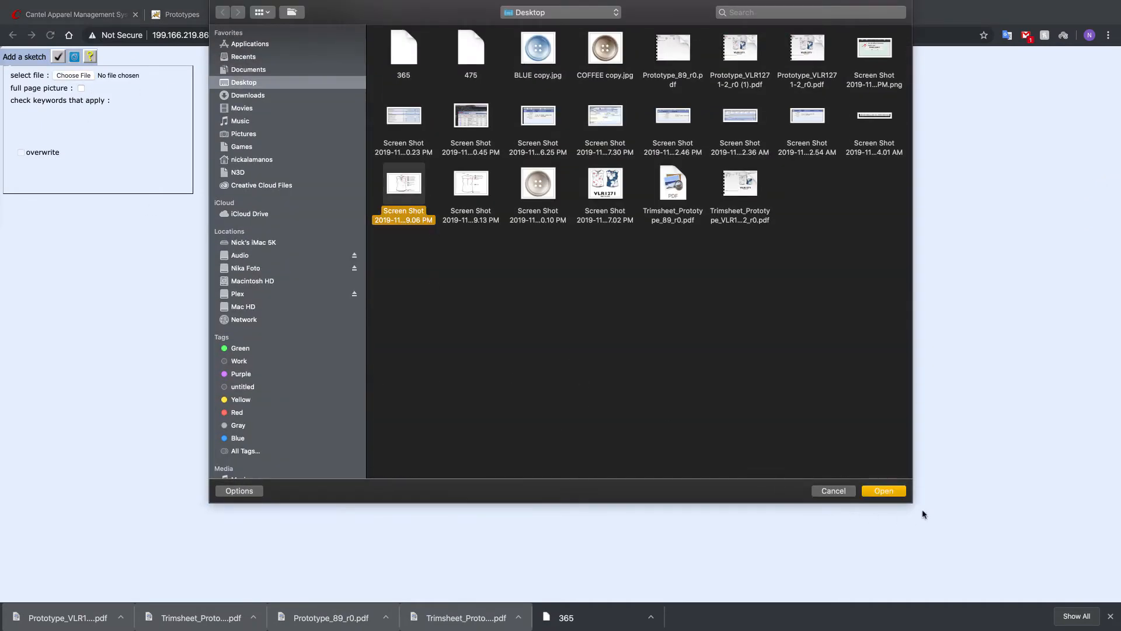
{"action": "left_click", "coordinate": [884, 491]}
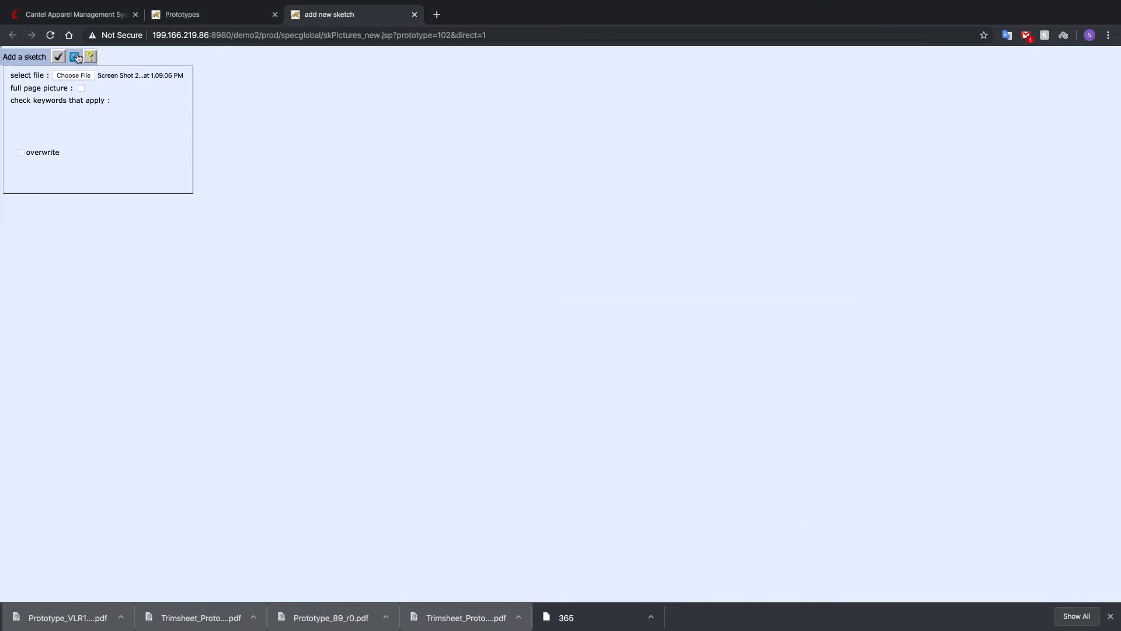
{"action": "left_click", "coordinate": [58, 56]}
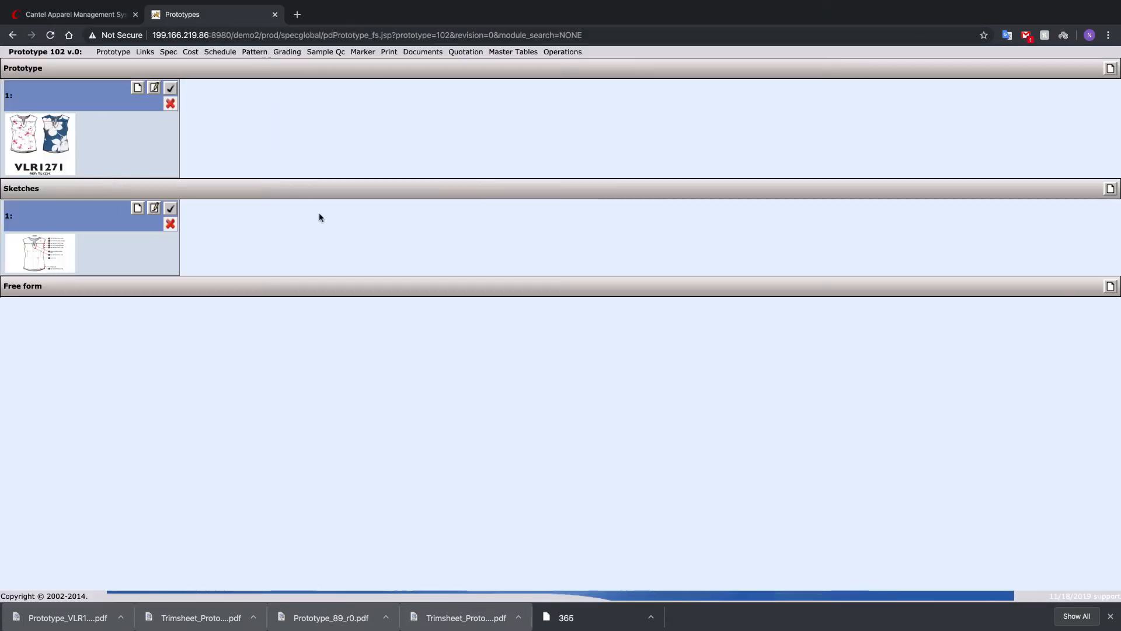
- Add the Desktop screenshot ending in 1.09.13 PM as the prototype's second sketch
{"action": "left_click", "coordinate": [1110, 189]}
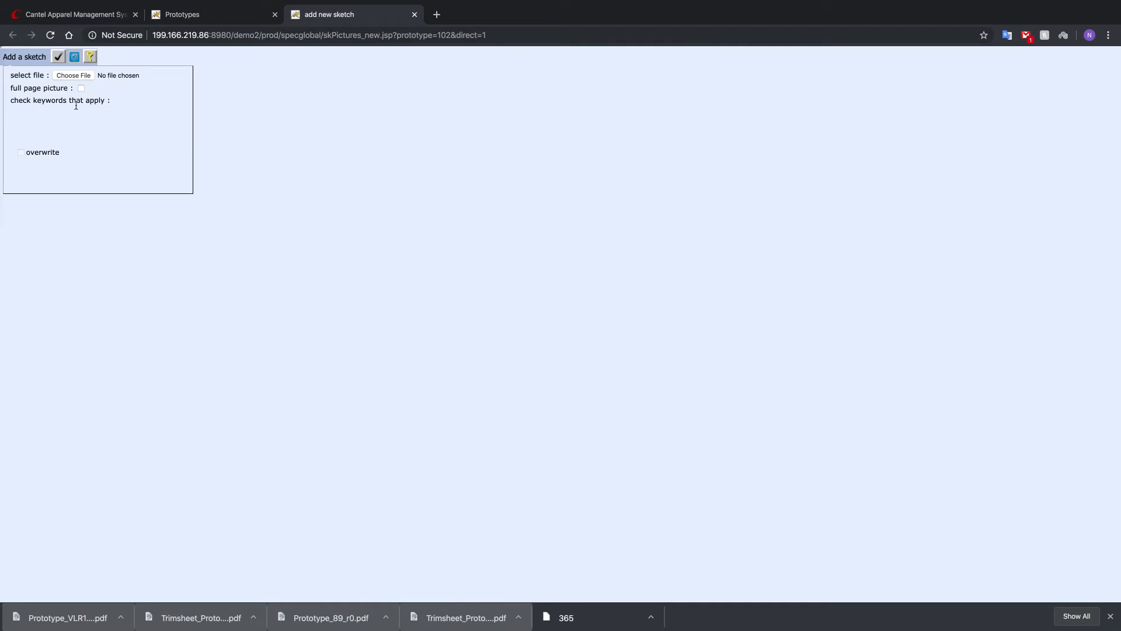
{"action": "left_click", "coordinate": [76, 76]}
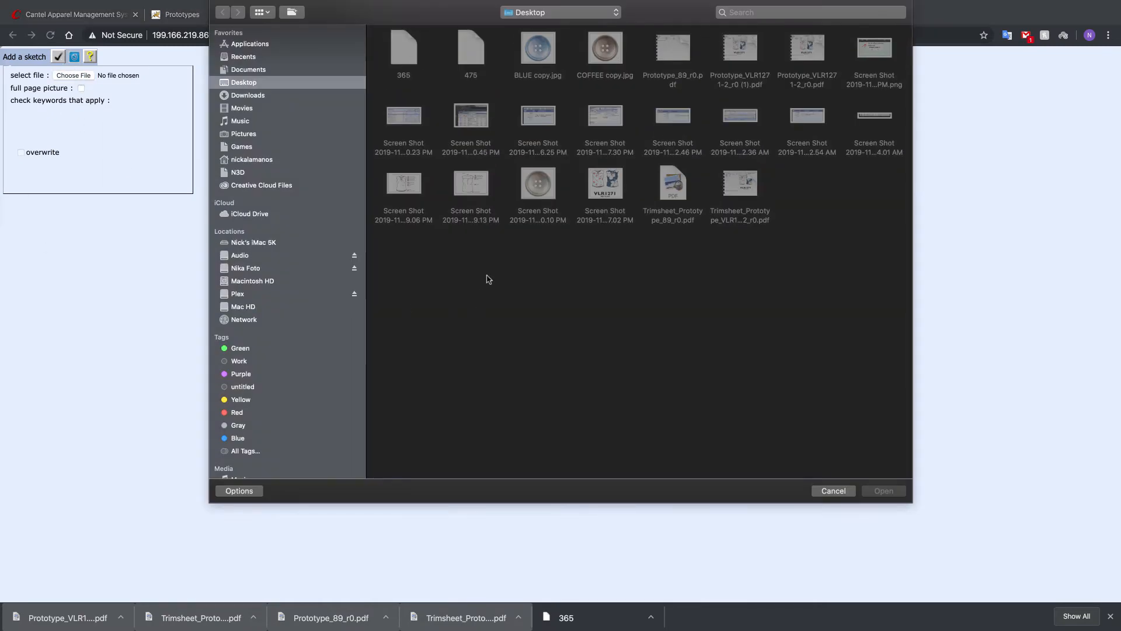
{"action": "left_click", "coordinate": [479, 186]}
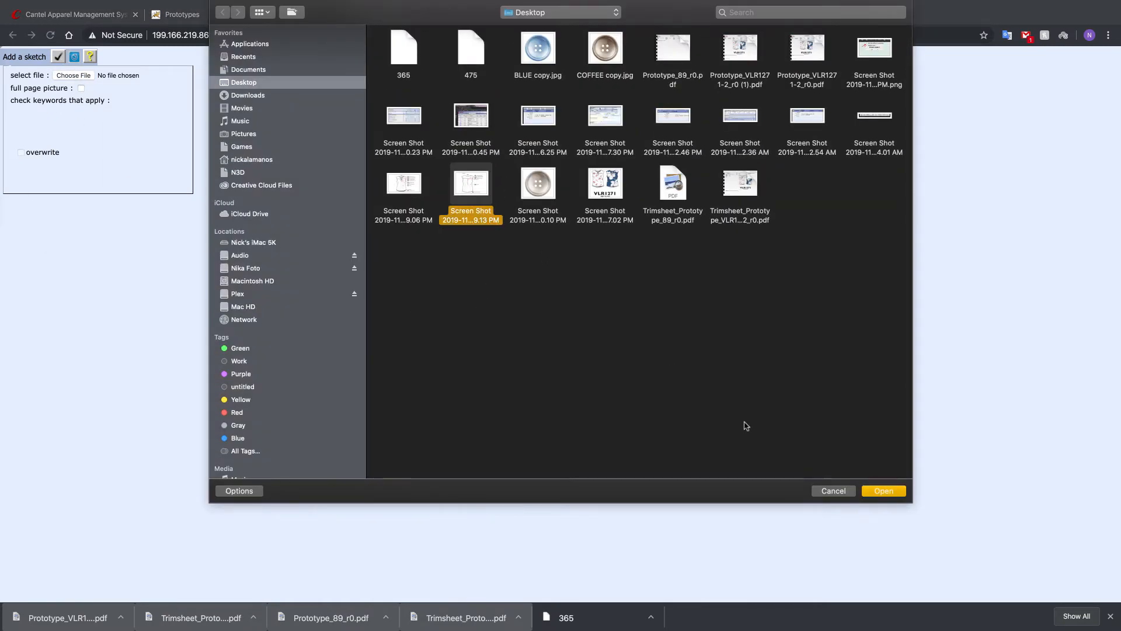
{"action": "left_click", "coordinate": [882, 492]}
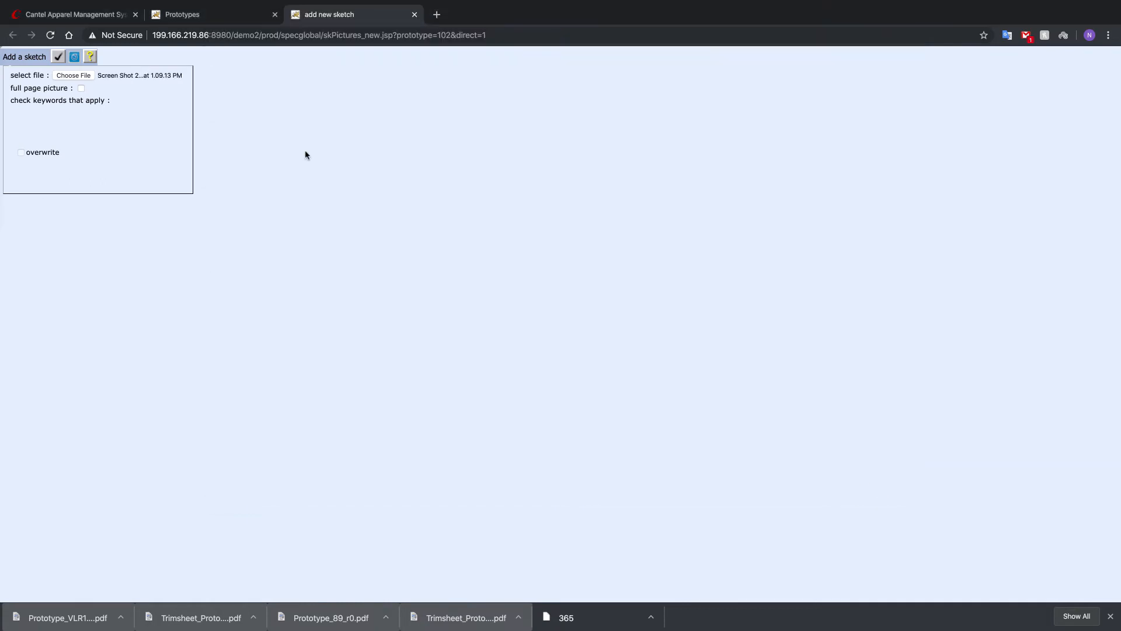
{"action": "left_click", "coordinate": [59, 57]}
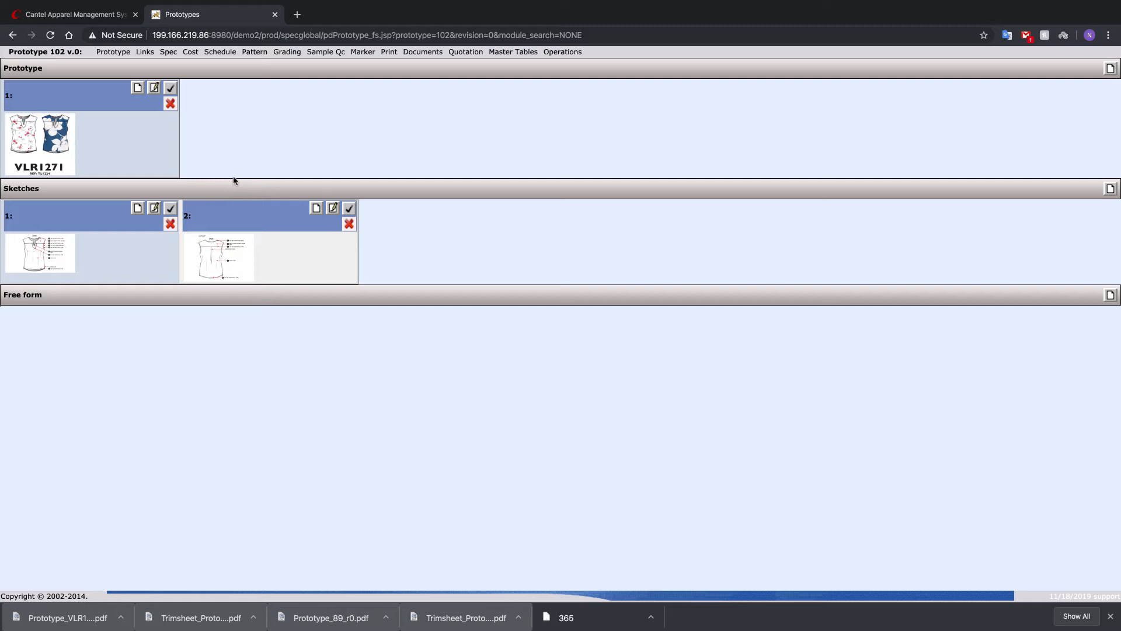
- Copy the grading from prototype LM0263, revision 1 (Active) - Aubainerie, into the prototype
{"action": "left_click", "coordinate": [288, 52]}
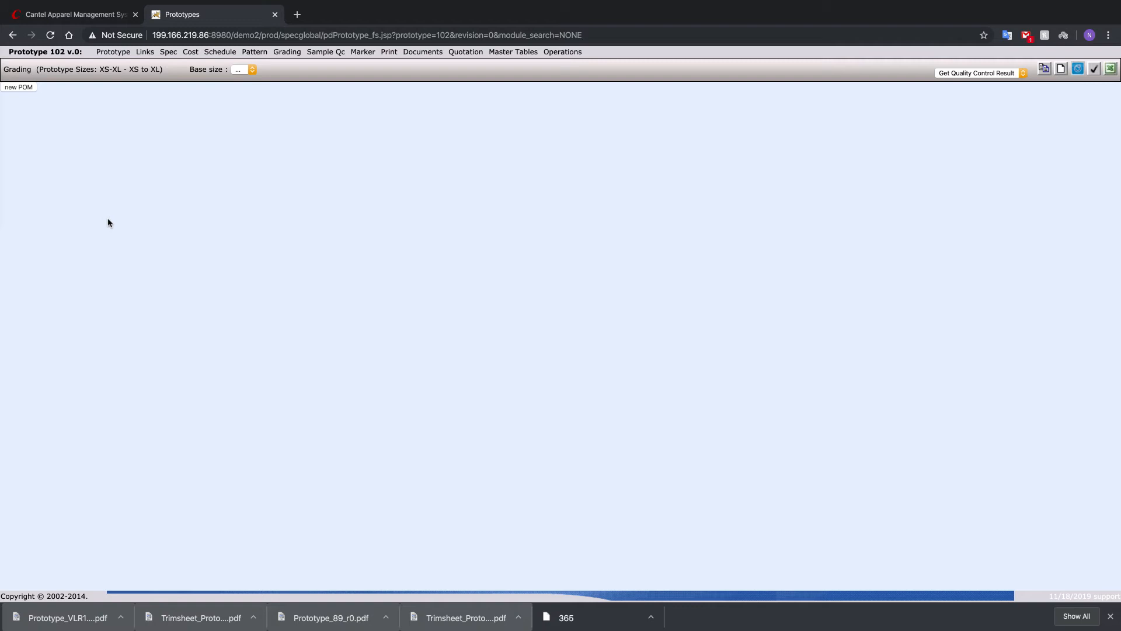
{"action": "left_click", "coordinate": [1045, 69]}
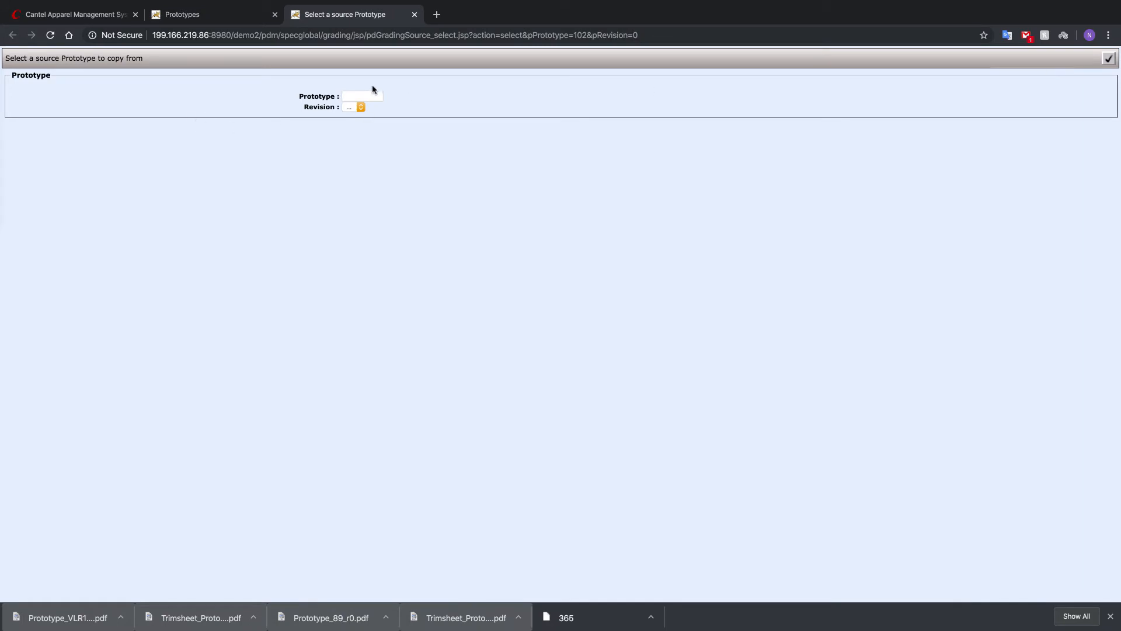
{"action": "left_click", "coordinate": [372, 97]}
{"action": "type", "text": "LM"}
{"action": "key", "text": "Tab"}
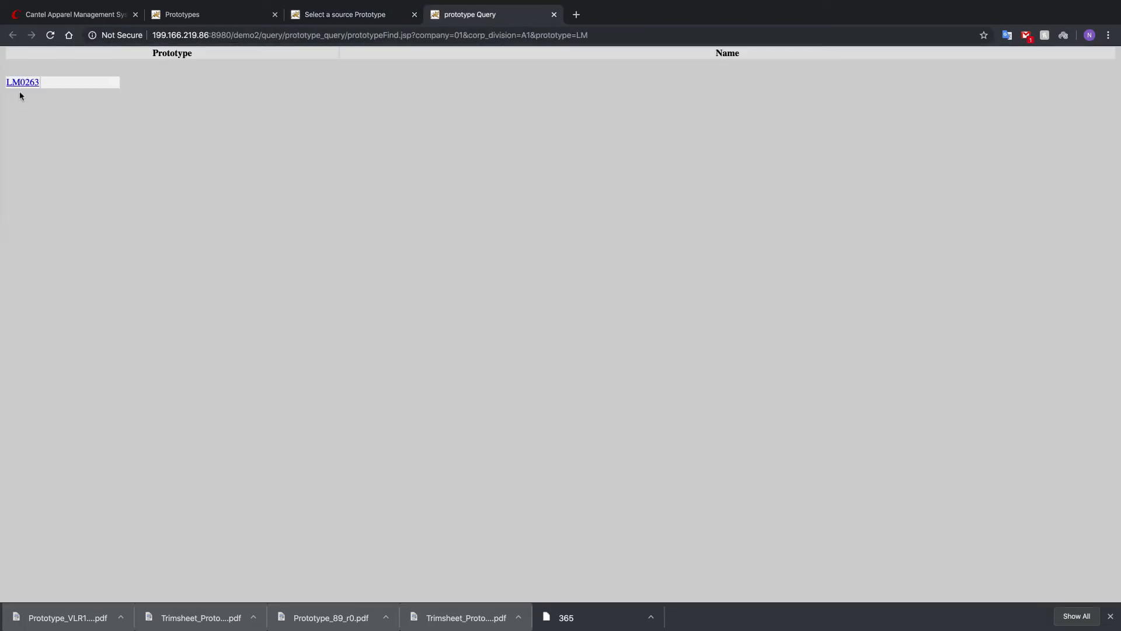
{"action": "left_click", "coordinate": [20, 84]}
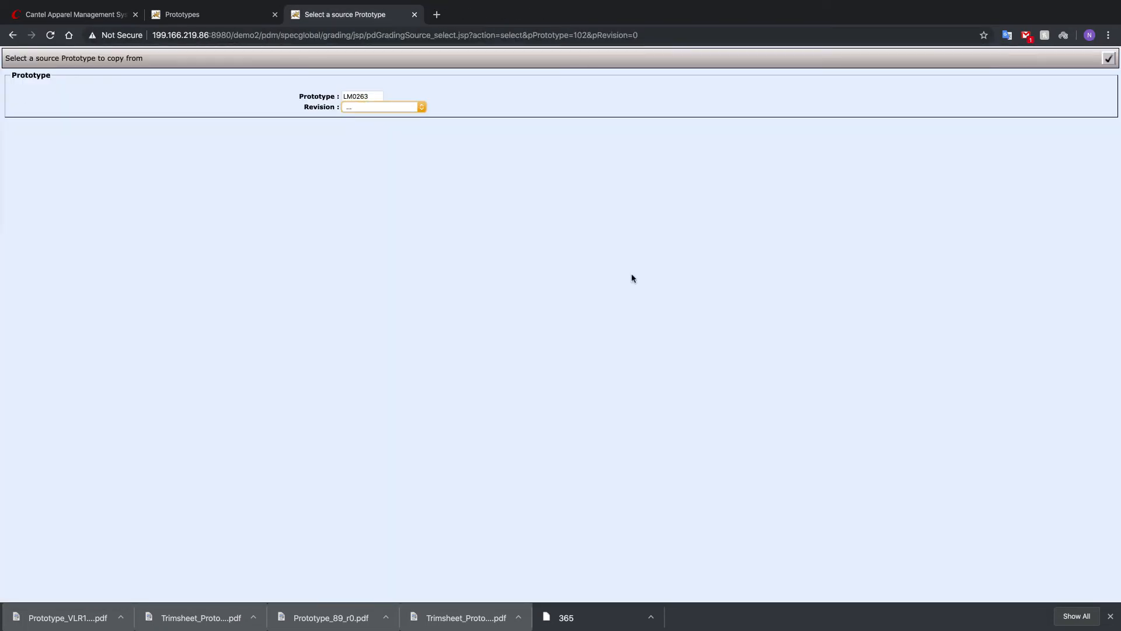
{"action": "left_click", "coordinate": [407, 108]}
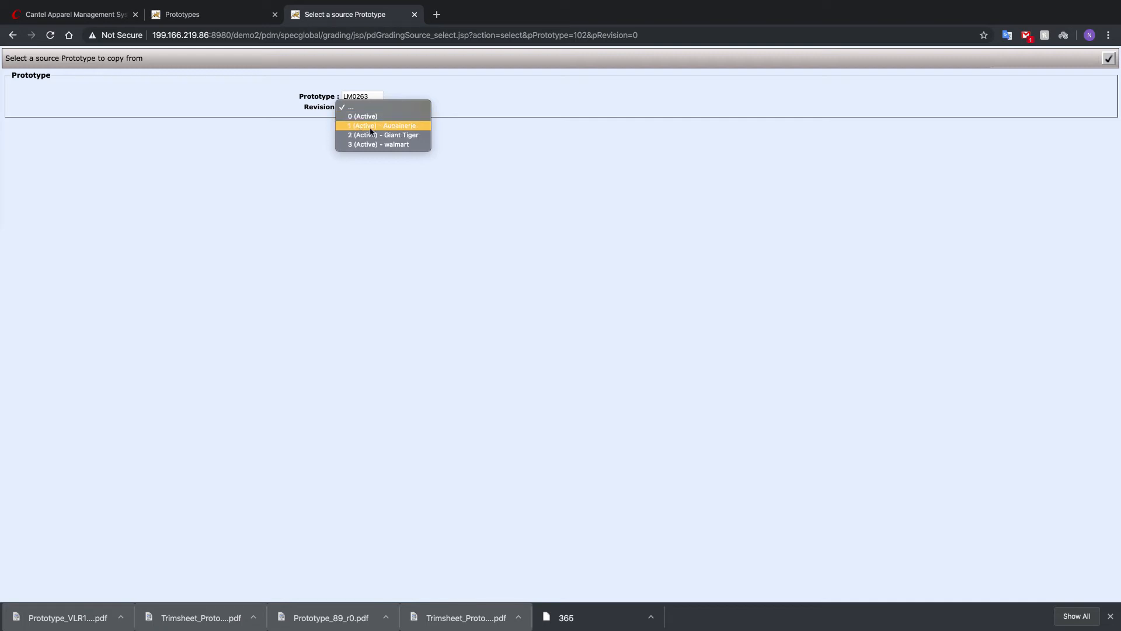
{"action": "left_click", "coordinate": [402, 125]}
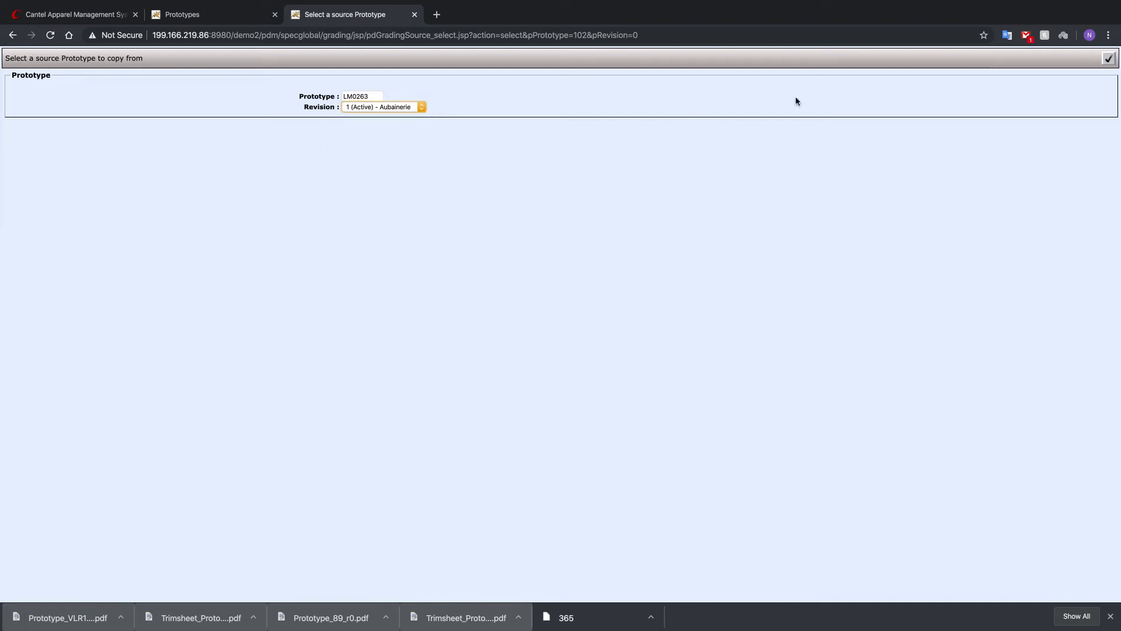
{"action": "left_click", "coordinate": [1109, 59]}
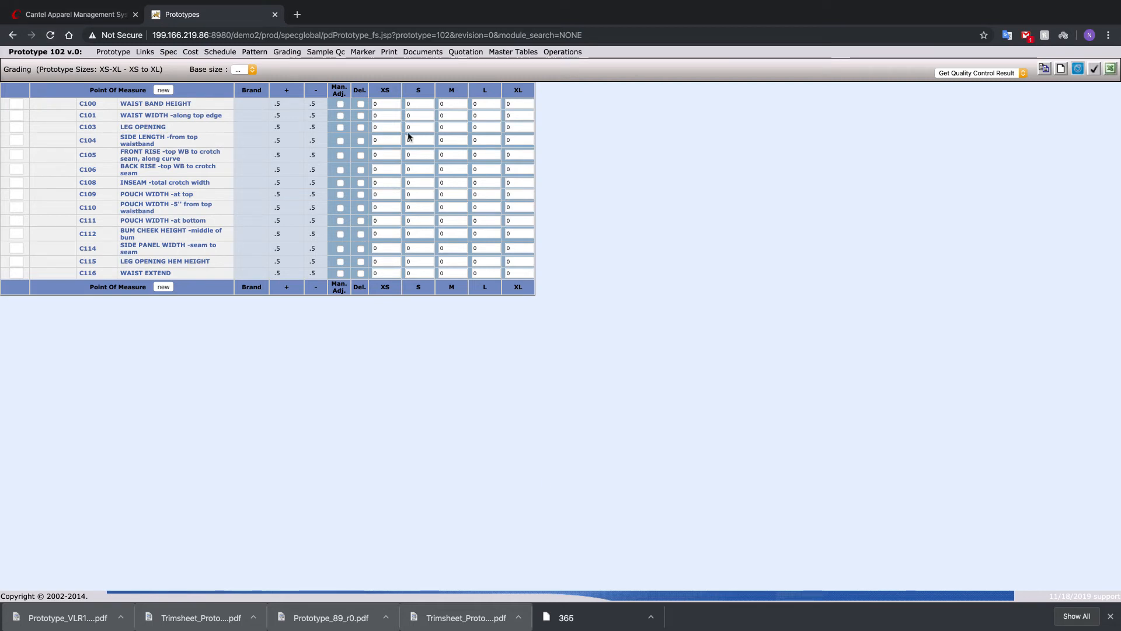
- Set the grading base size to M, enter 24 as the size M waist width along the top edge, and save
{"action": "left_click", "coordinate": [251, 70]}
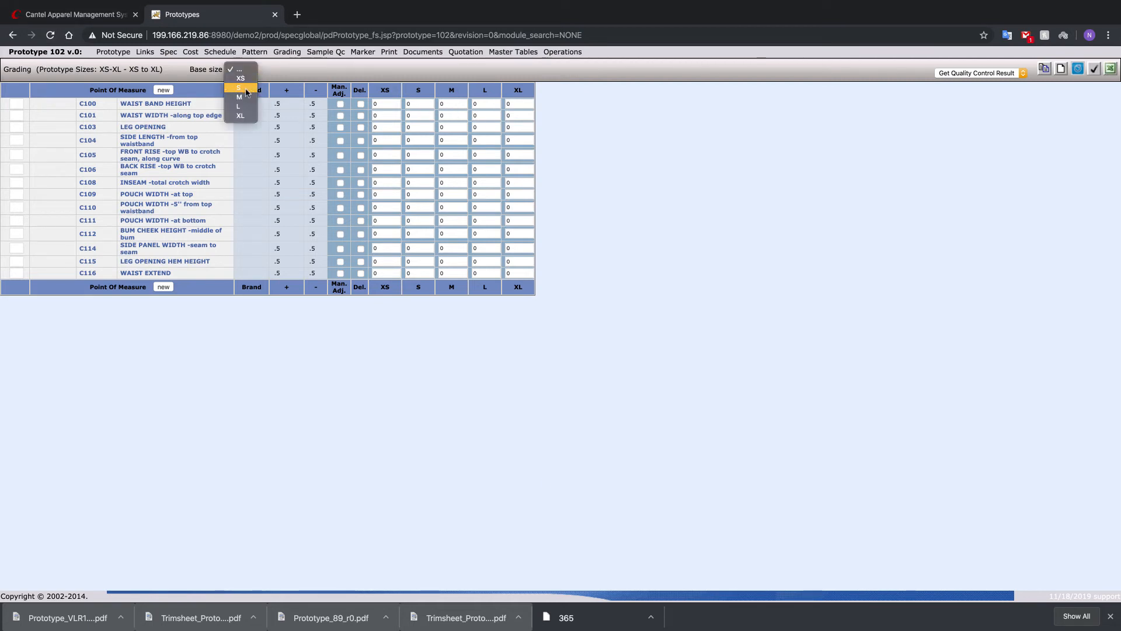
{"action": "left_click", "coordinate": [241, 98]}
{"action": "left_click", "coordinate": [449, 116]}
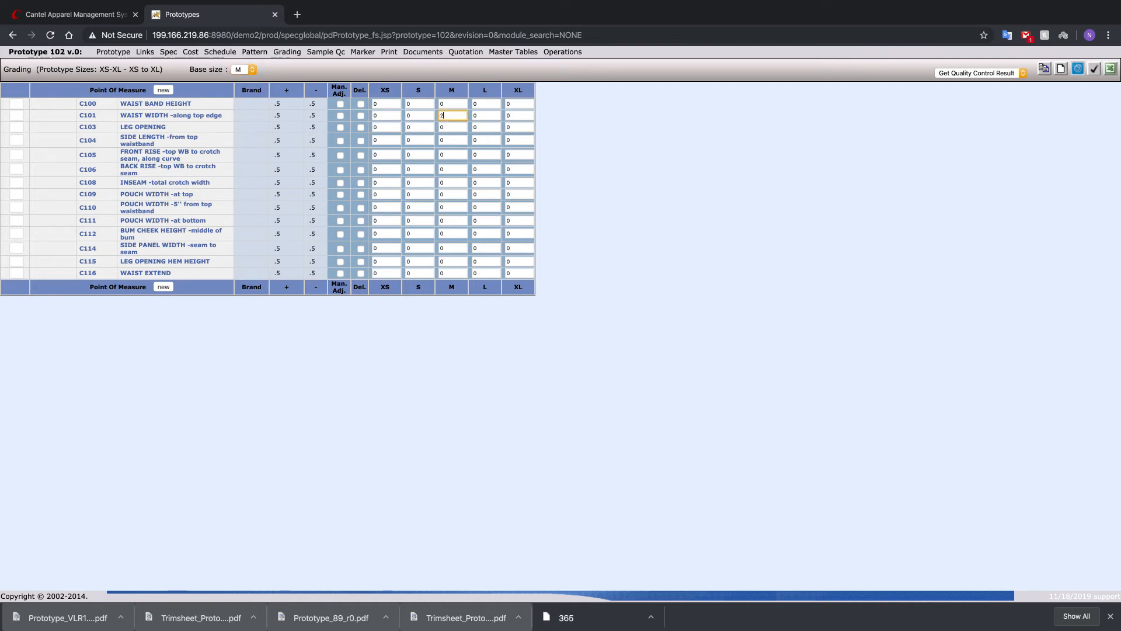
{"action": "key", "text": "Tab"}
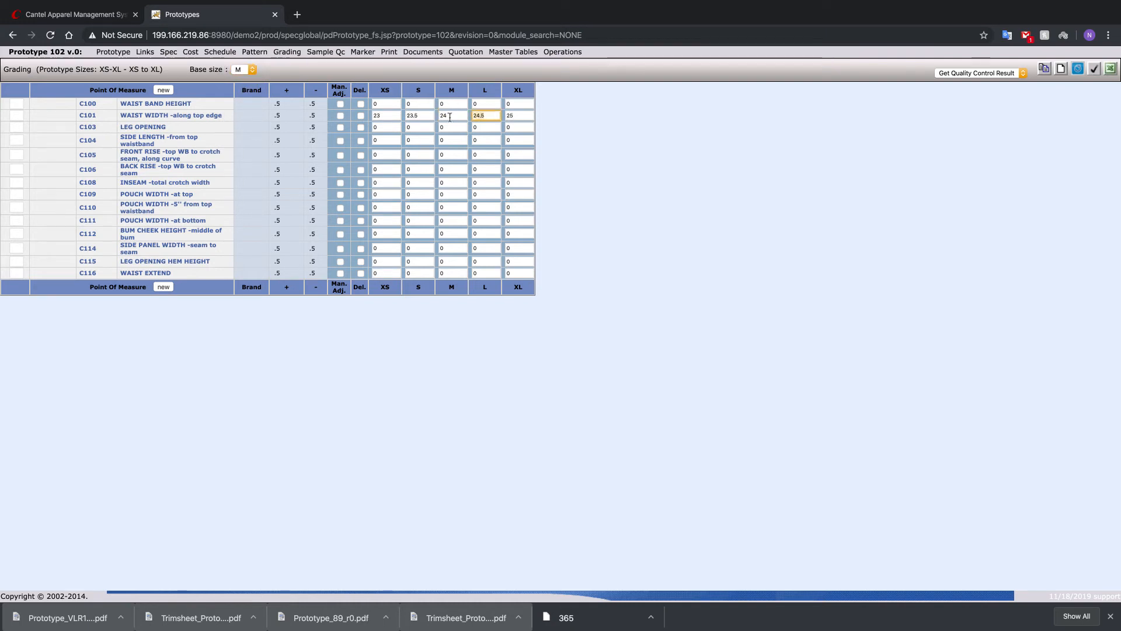
{"action": "left_click", "coordinate": [604, 111]}
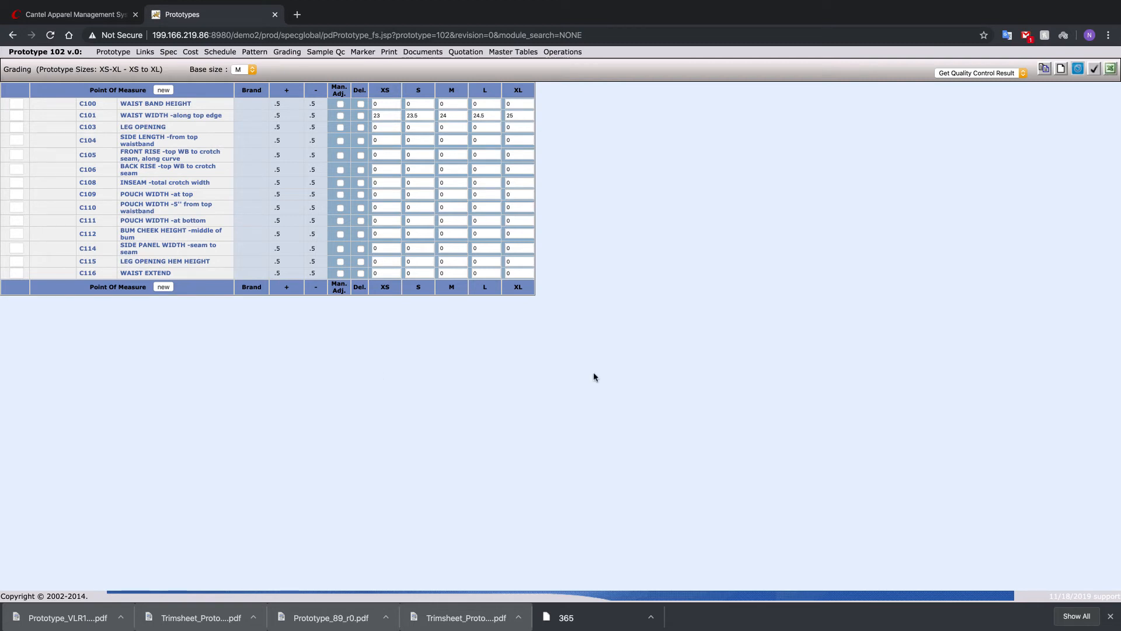
{"action": "left_click", "coordinate": [1090, 73]}
- Load the default schedule types IMPORT and GIANT TIGER into the prototype's schedule
{"action": "left_click", "coordinate": [220, 52]}
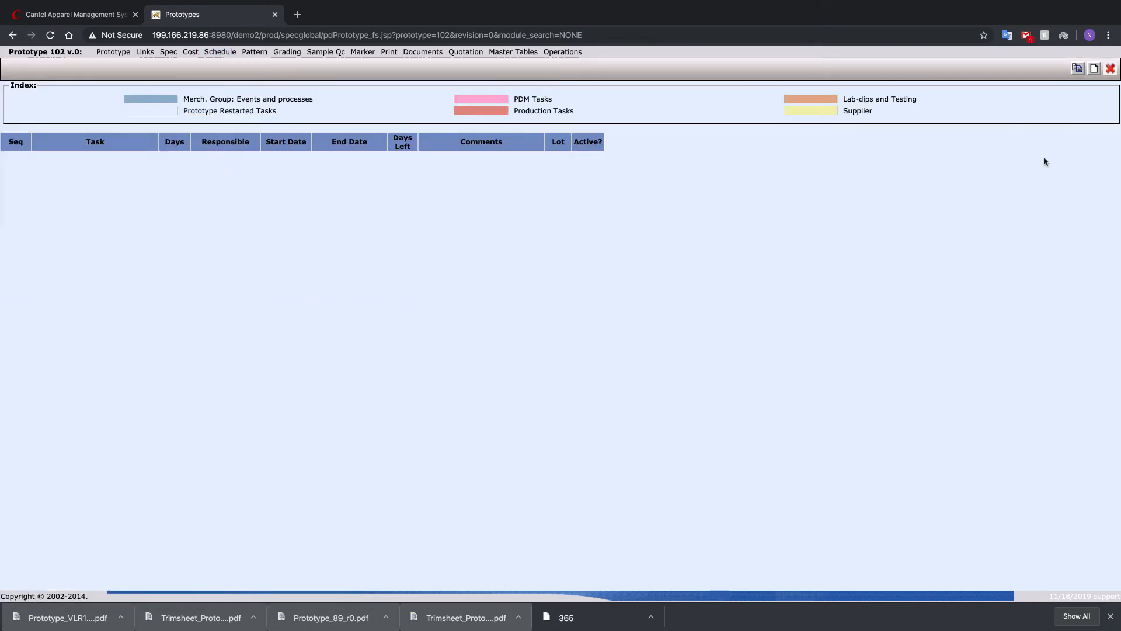
{"action": "left_click", "coordinate": [1079, 70]}
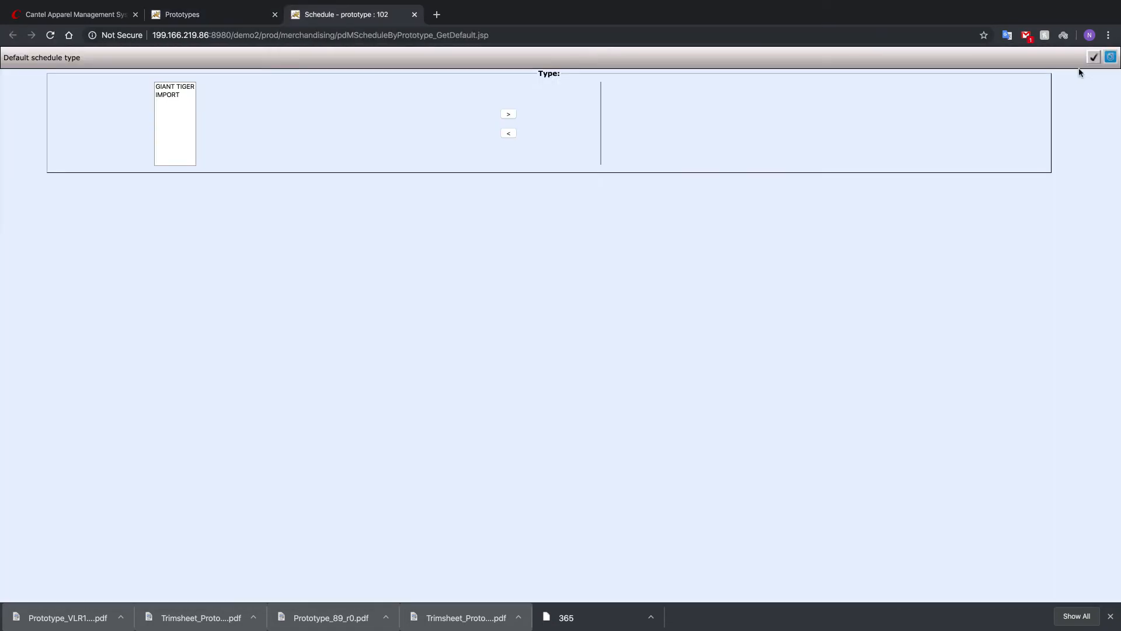
{"action": "left_click", "coordinate": [166, 96]}
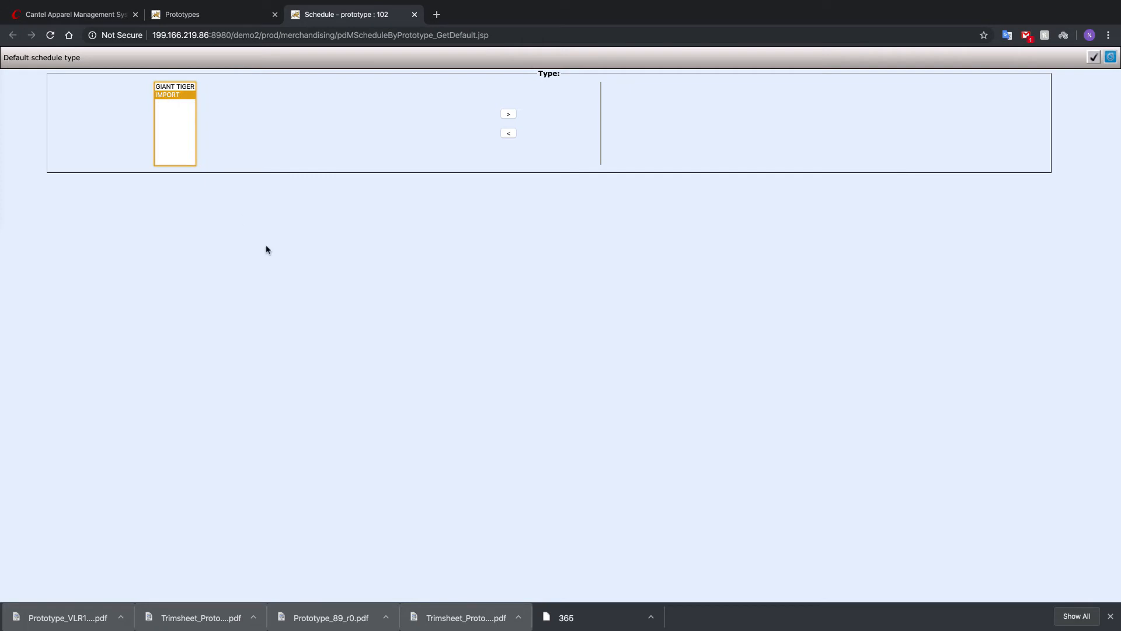
{"action": "left_click", "coordinate": [508, 114]}
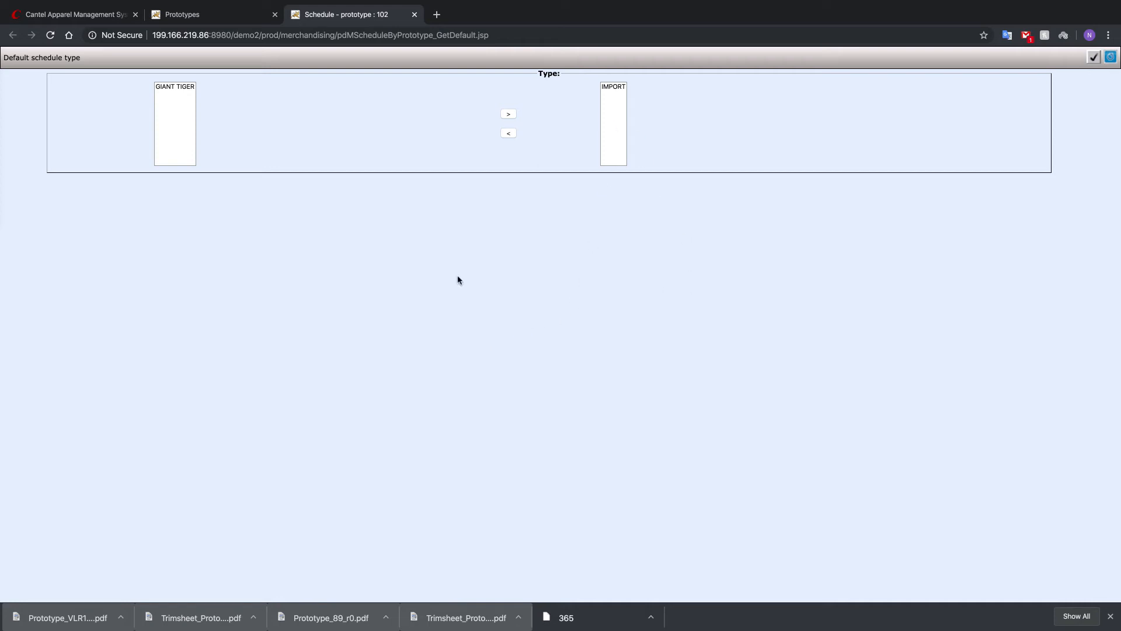
{"action": "left_click", "coordinate": [167, 87]}
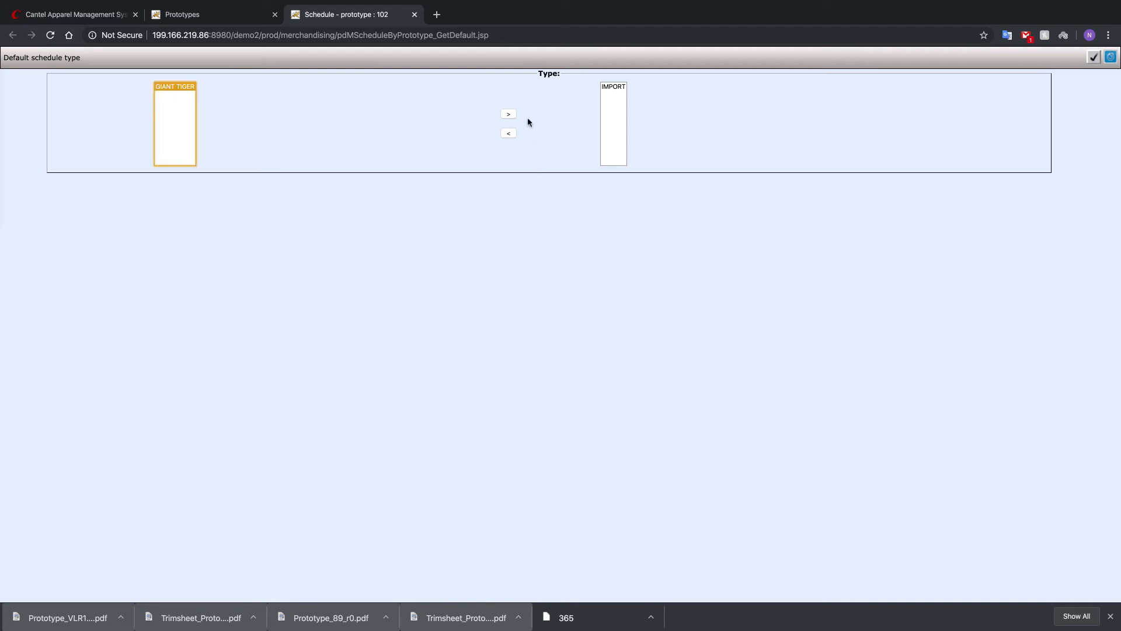
{"action": "left_click", "coordinate": [508, 114]}
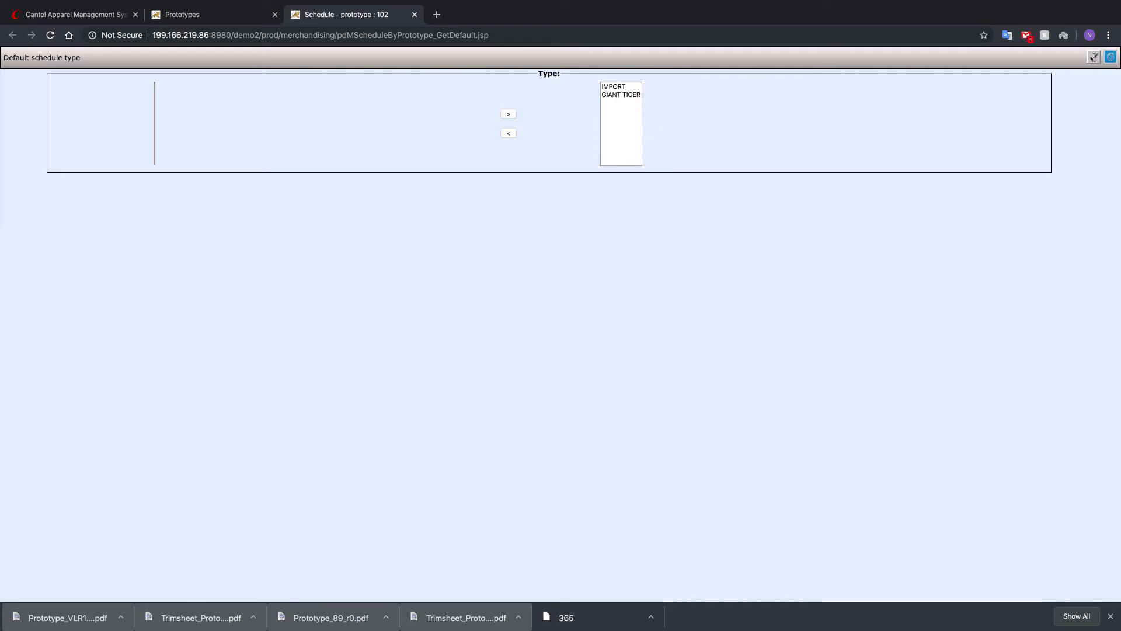
{"action": "left_click", "coordinate": [1093, 57]}
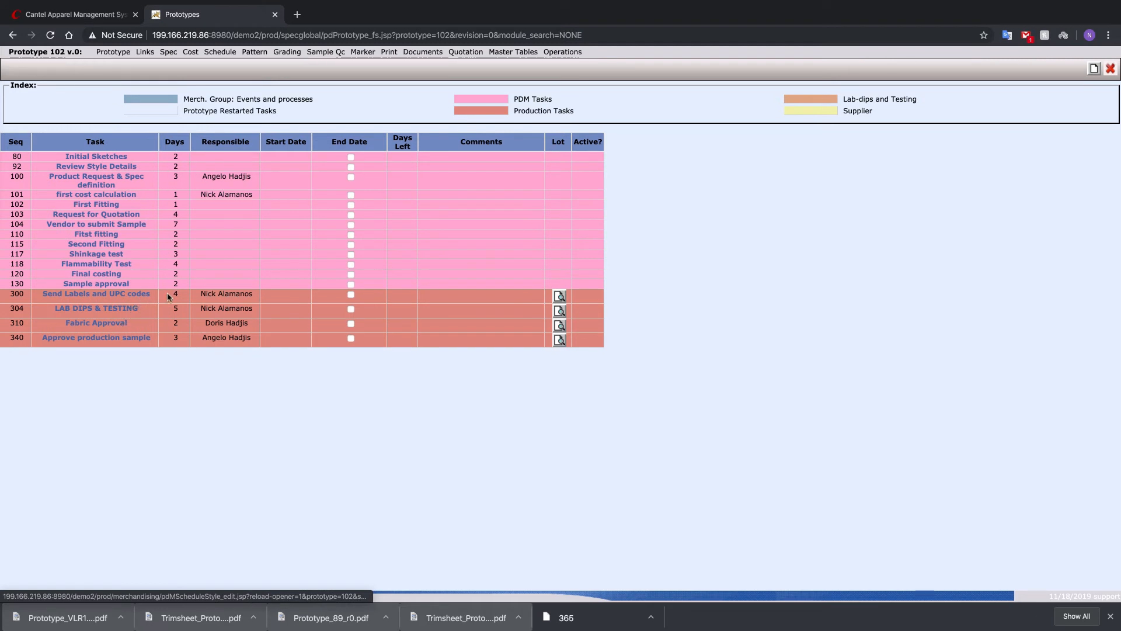
- Set the Sample approval task's required end date to 23 Dec 2019 and reschedule the previous tasks
{"action": "left_click", "coordinate": [99, 285]}
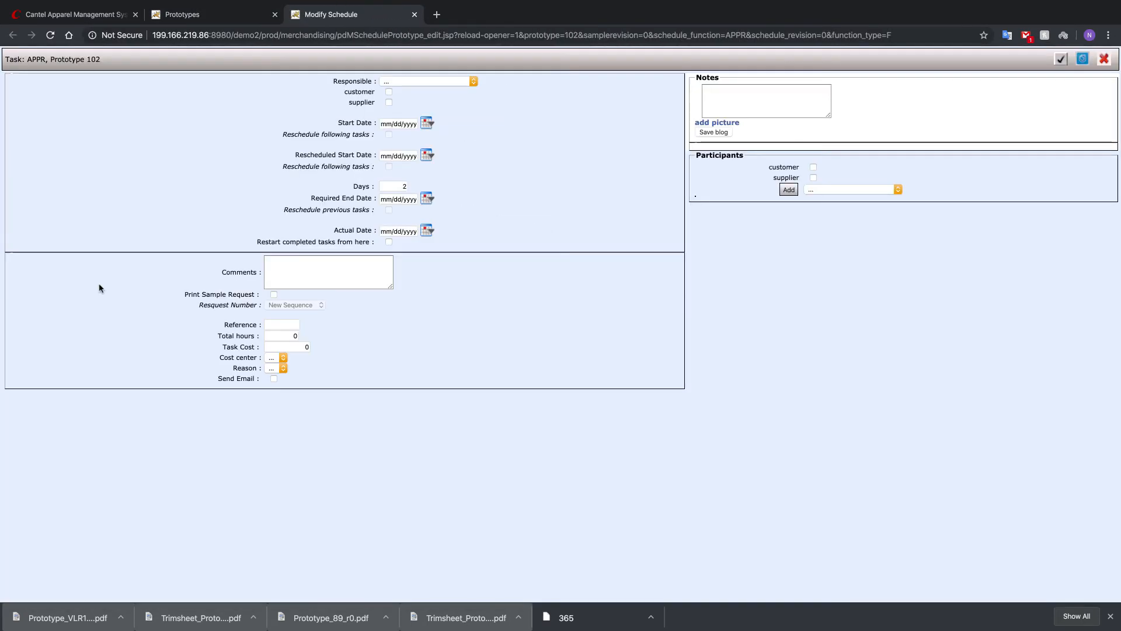
{"action": "left_click", "coordinate": [416, 199]}
{"action": "type", "text": "122"}
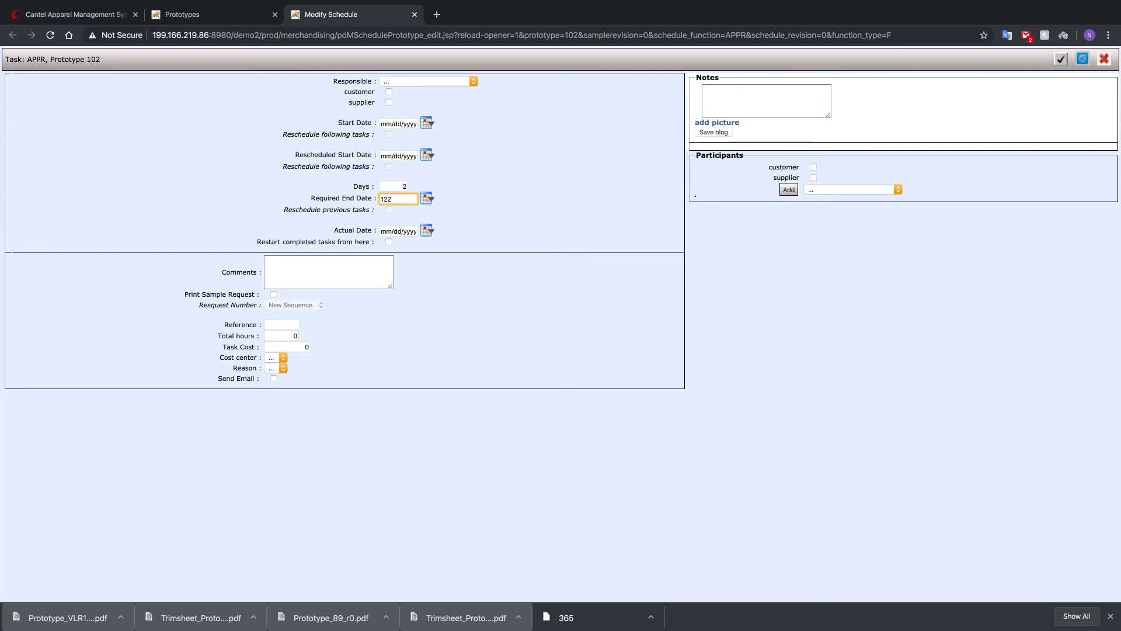
{"action": "type", "text": "4"}
{"action": "key", "text": "BackSpace"}
{"action": "key", "text": "Tab"}
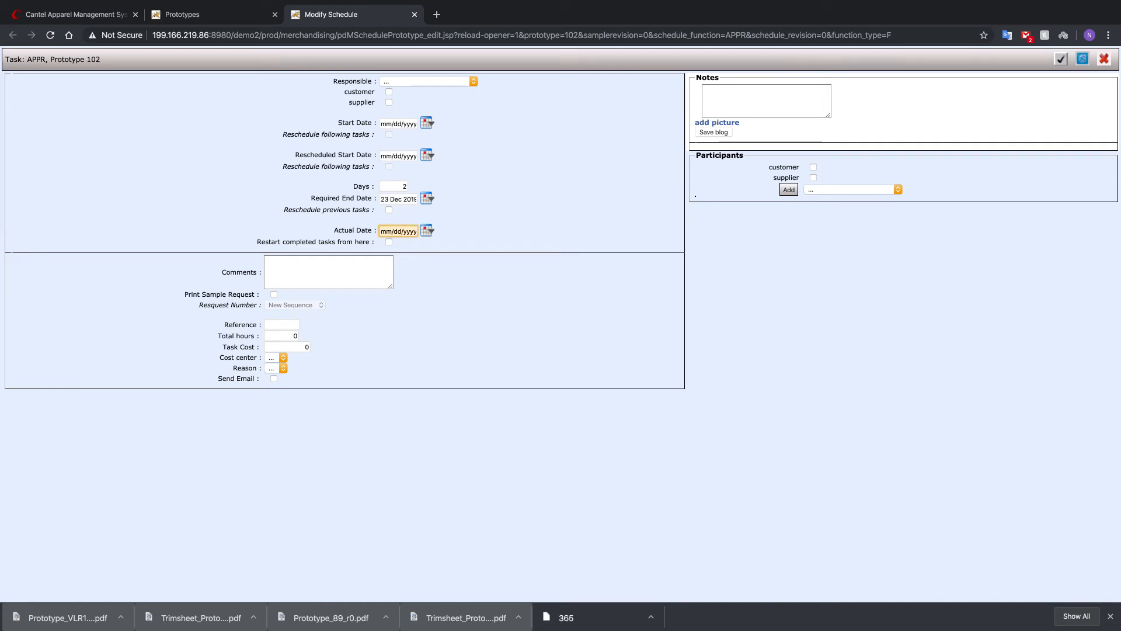
{"action": "left_click", "coordinate": [544, 188]}
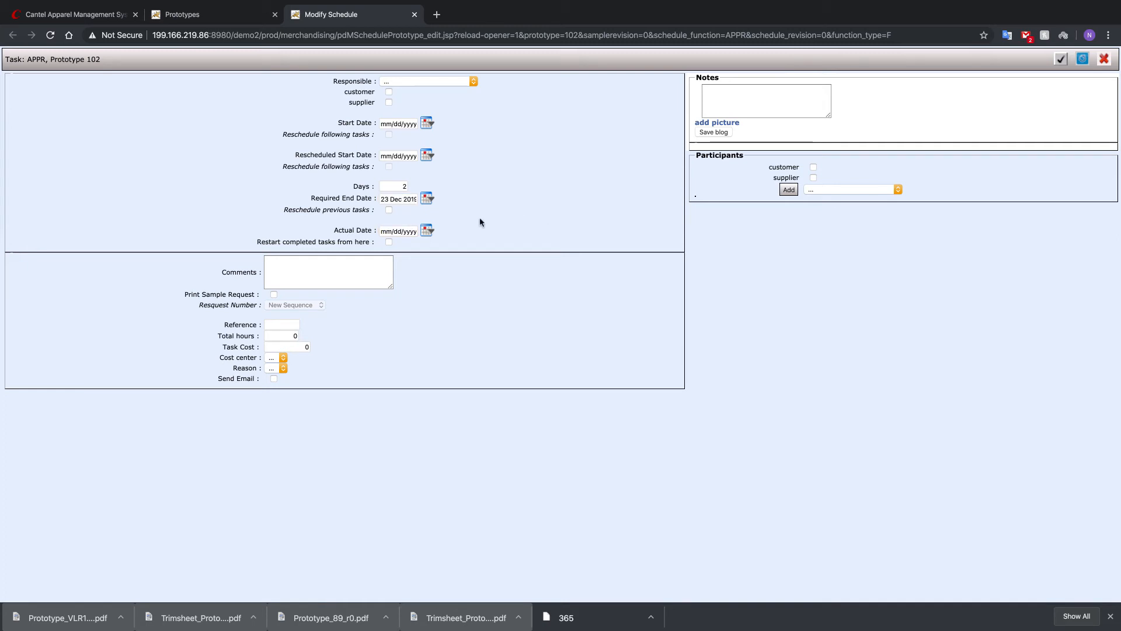
{"action": "left_click", "coordinate": [389, 209]}
{"action": "left_click", "coordinate": [1061, 58]}
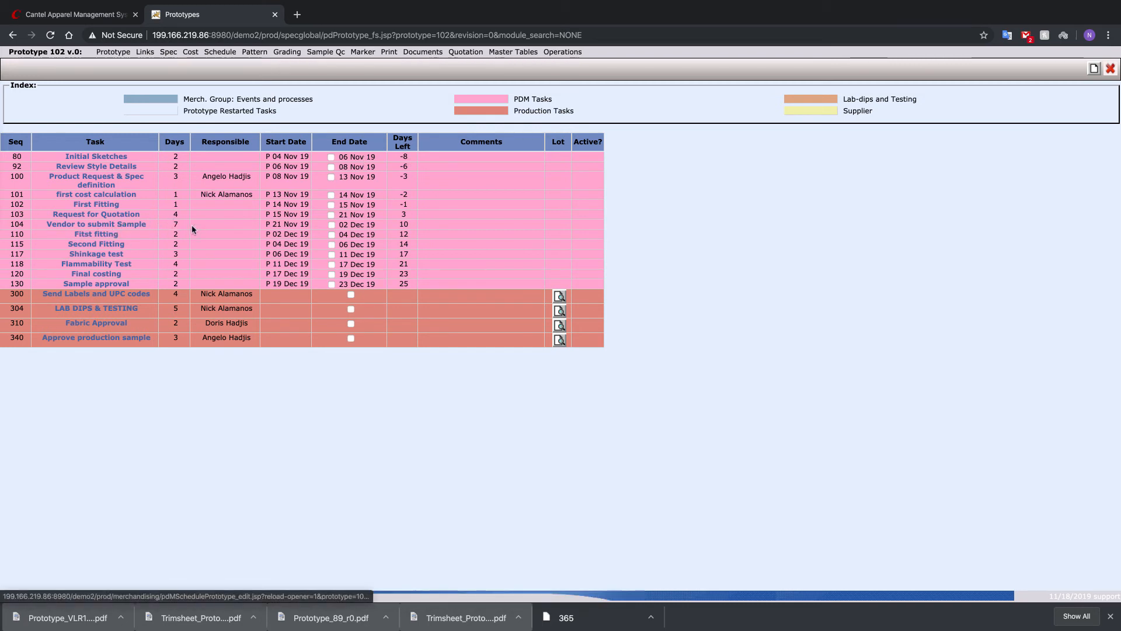
- Set the Vendor to submit Sample task's duration to 2 days and reschedule the previous tasks
{"action": "left_click", "coordinate": [111, 227]}
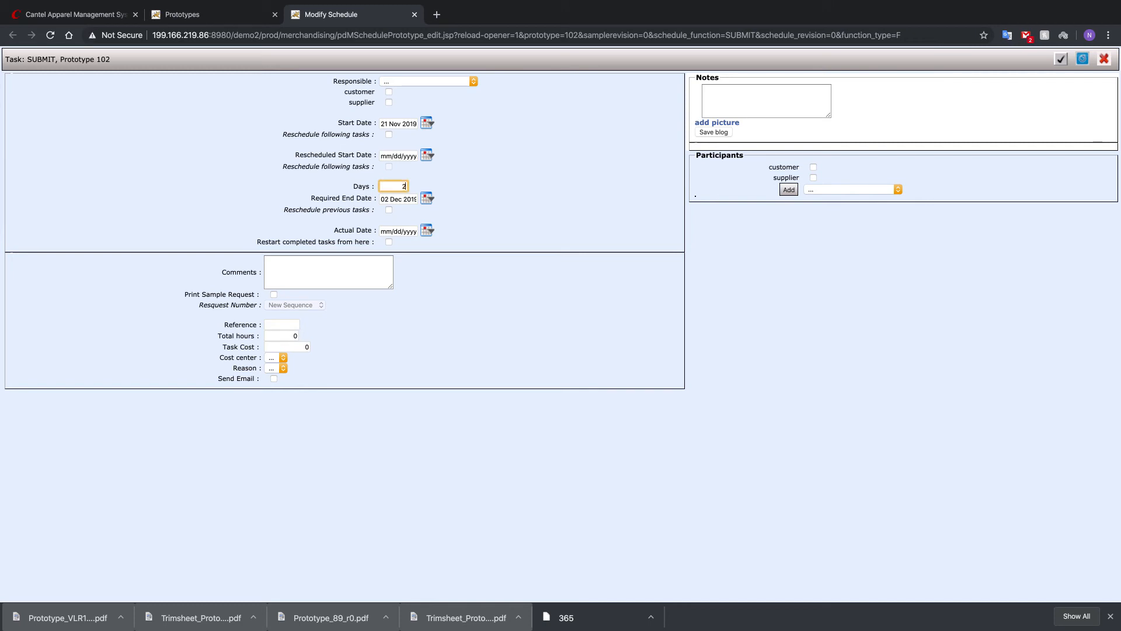
{"action": "key", "text": "BackSpace"}
{"action": "type", "text": "2"}
{"action": "left_click", "coordinate": [389, 210]}
{"action": "left_click", "coordinate": [1061, 59]}
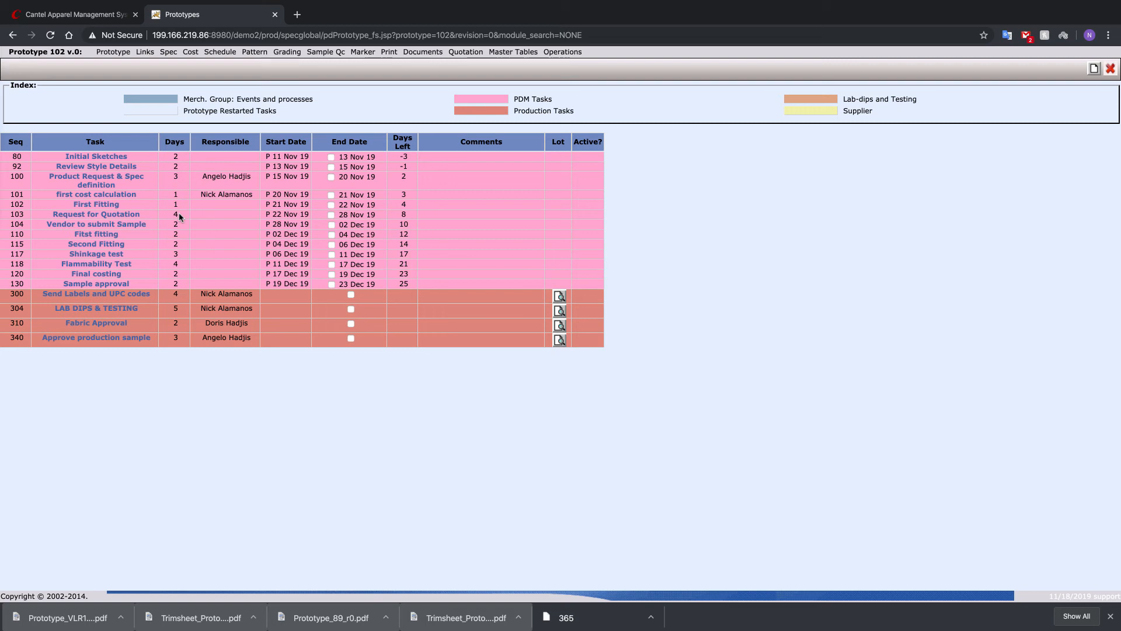
- Set the Request for Quotation task's duration to 2 days and reschedule the previous tasks
{"action": "left_click", "coordinate": [122, 219]}
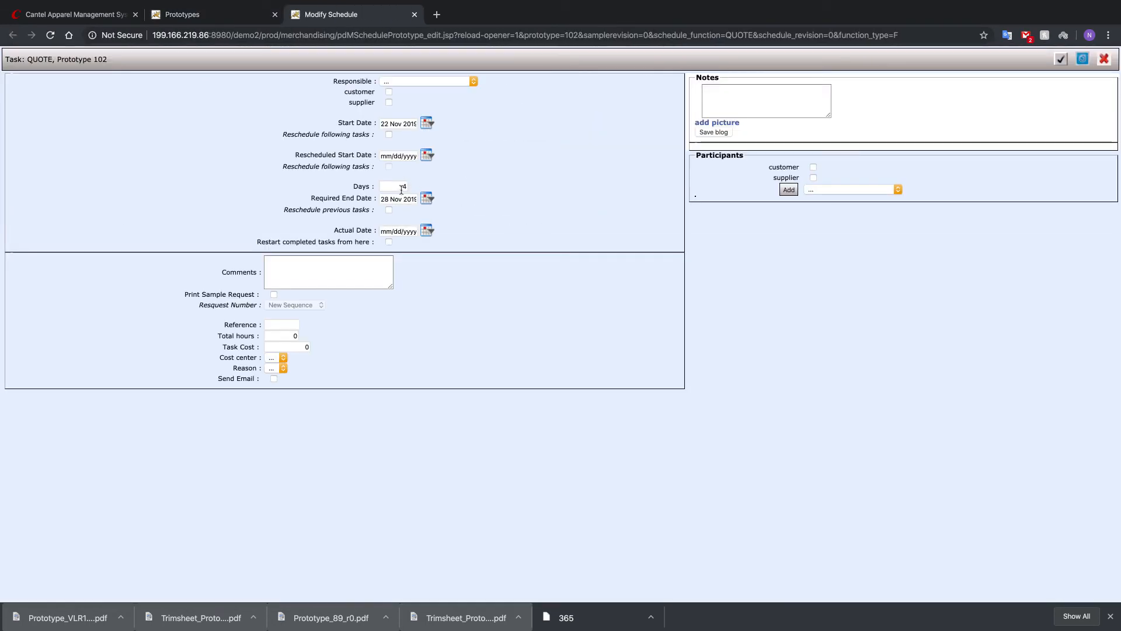
{"action": "left_click_drag", "start_coordinate": [400, 188], "coordinate": [476, 196]}
{"action": "type", "text": "2"}
{"action": "left_click", "coordinate": [421, 218]}
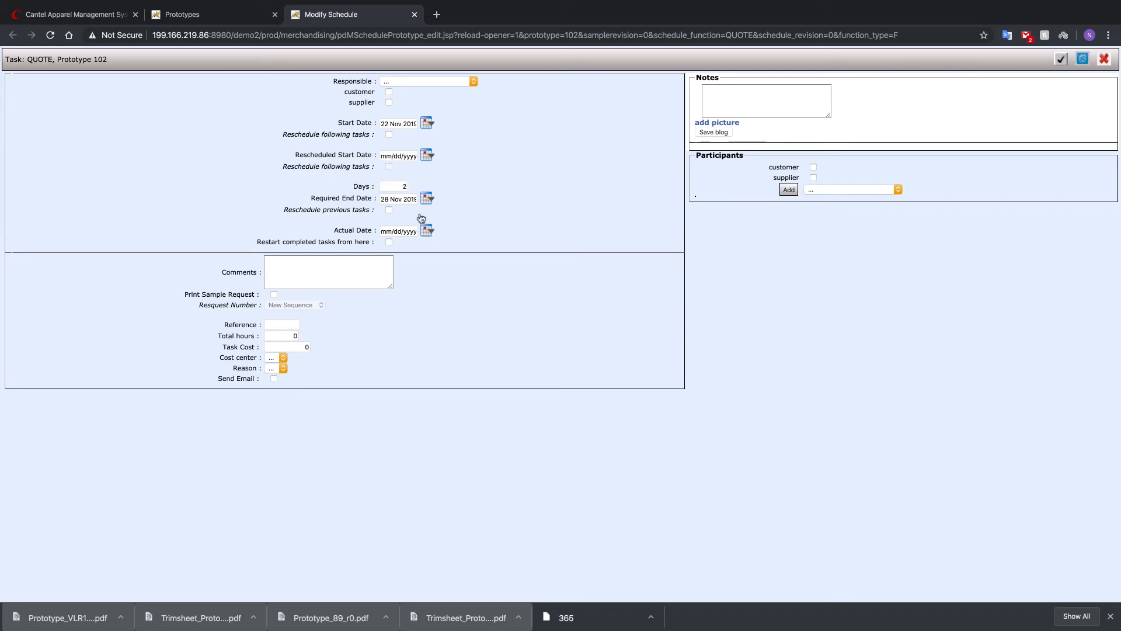
{"action": "left_click", "coordinate": [389, 210]}
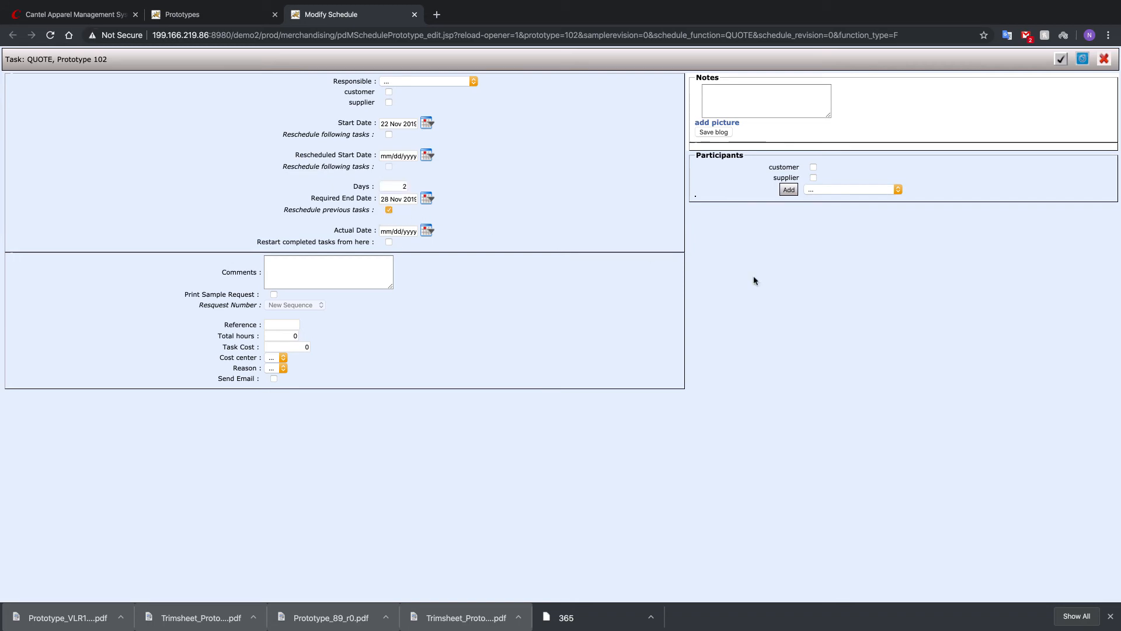
{"action": "left_click", "coordinate": [1060, 59]}
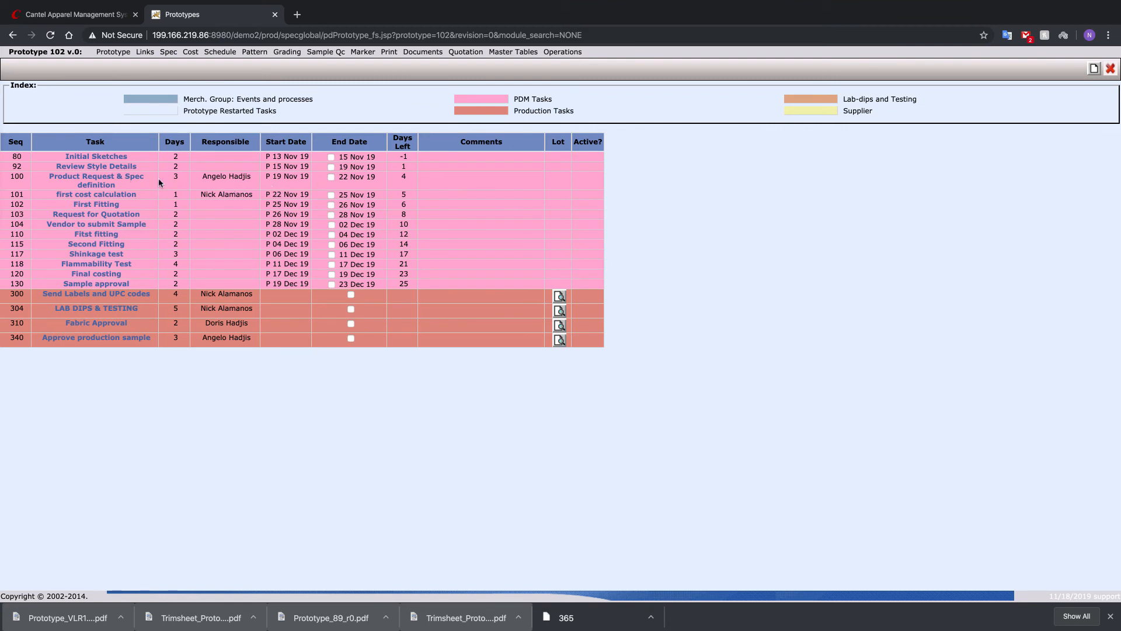
- Set the Product Request & Spec definition task's duration to 1 day and reschedule the previous tasks
{"action": "left_click", "coordinate": [108, 180]}
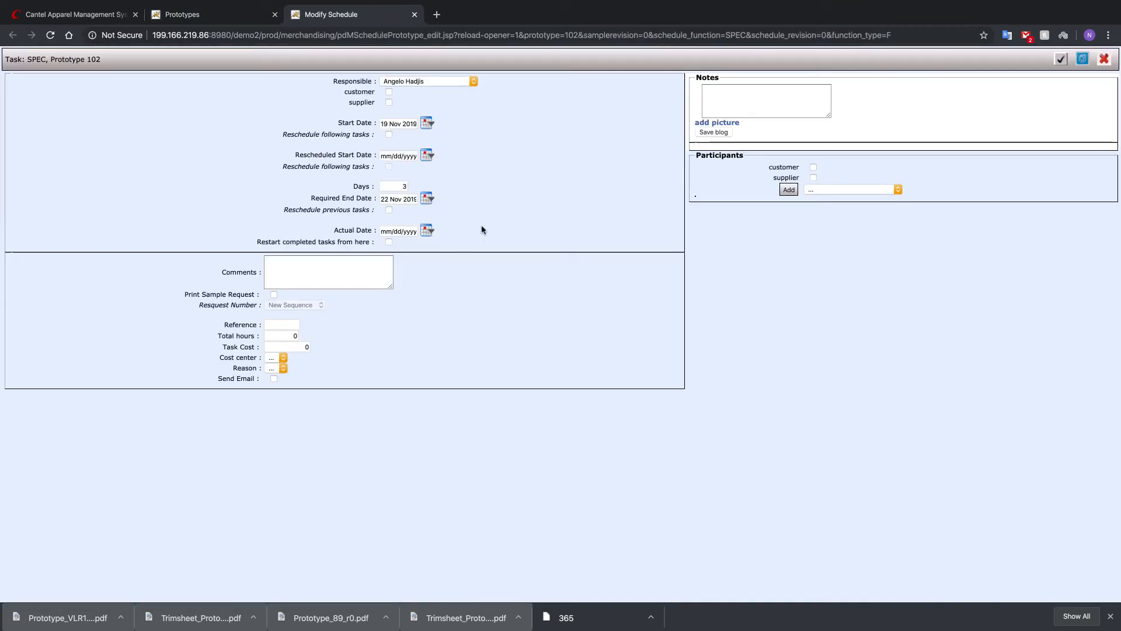
{"action": "left_click", "coordinate": [402, 185]}
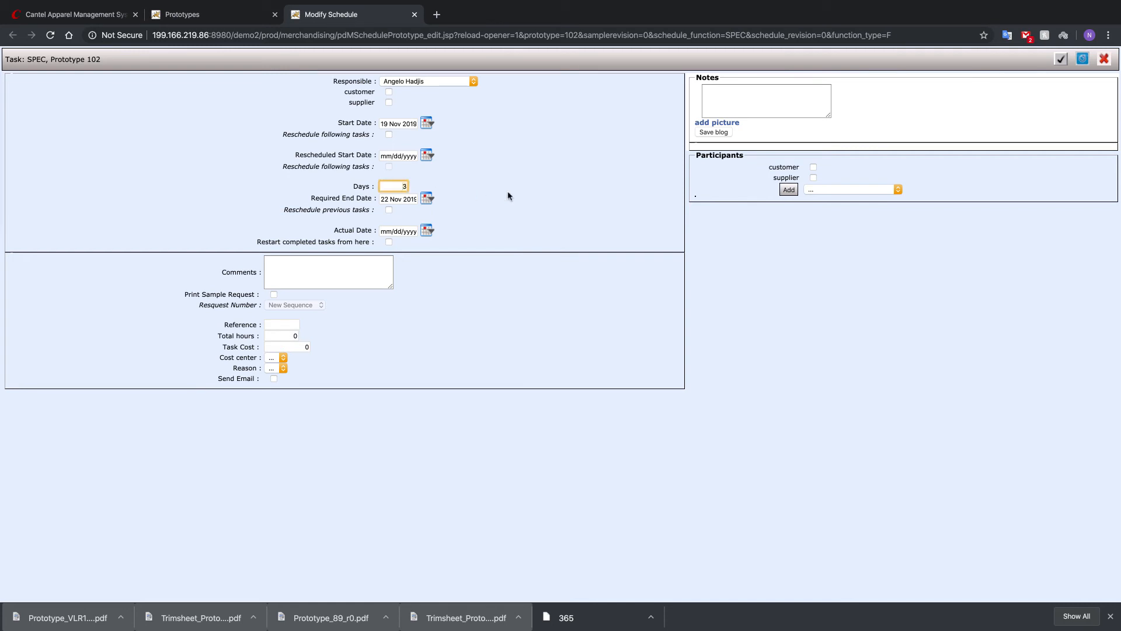
{"action": "key", "text": "BackSpace"}
{"action": "type", "text": "1"}
{"action": "left_click", "coordinate": [575, 186]}
{"action": "left_click", "coordinate": [389, 209]}
{"action": "left_click", "coordinate": [1061, 59]}
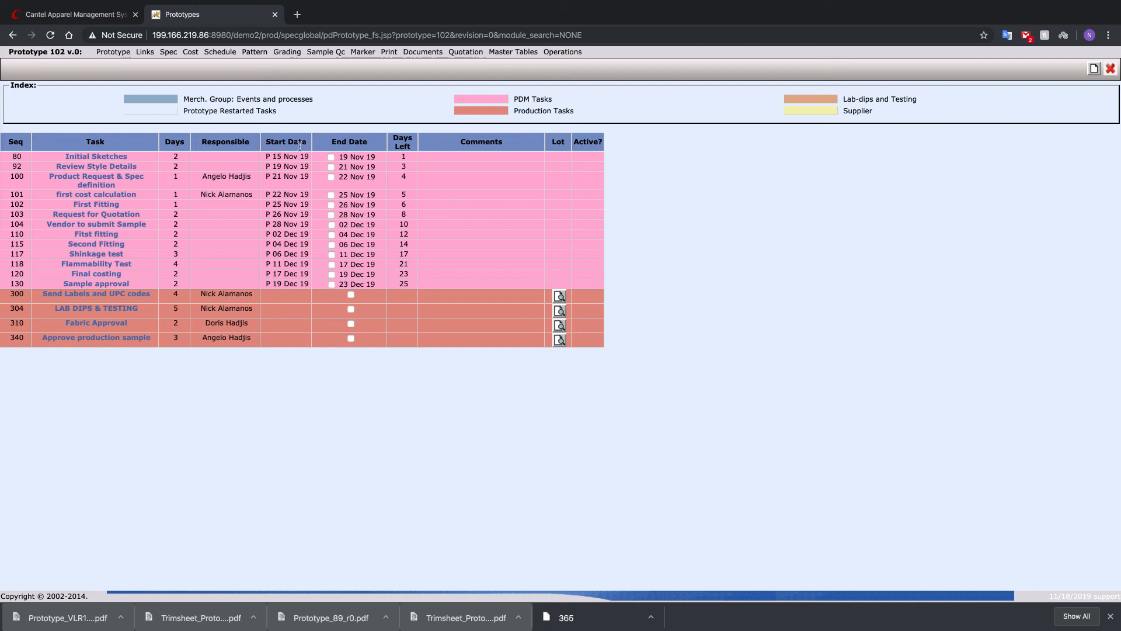
- Open the prototype's costing and switch the Import Styles China formula's option to China
{"action": "left_click", "coordinate": [168, 52]}
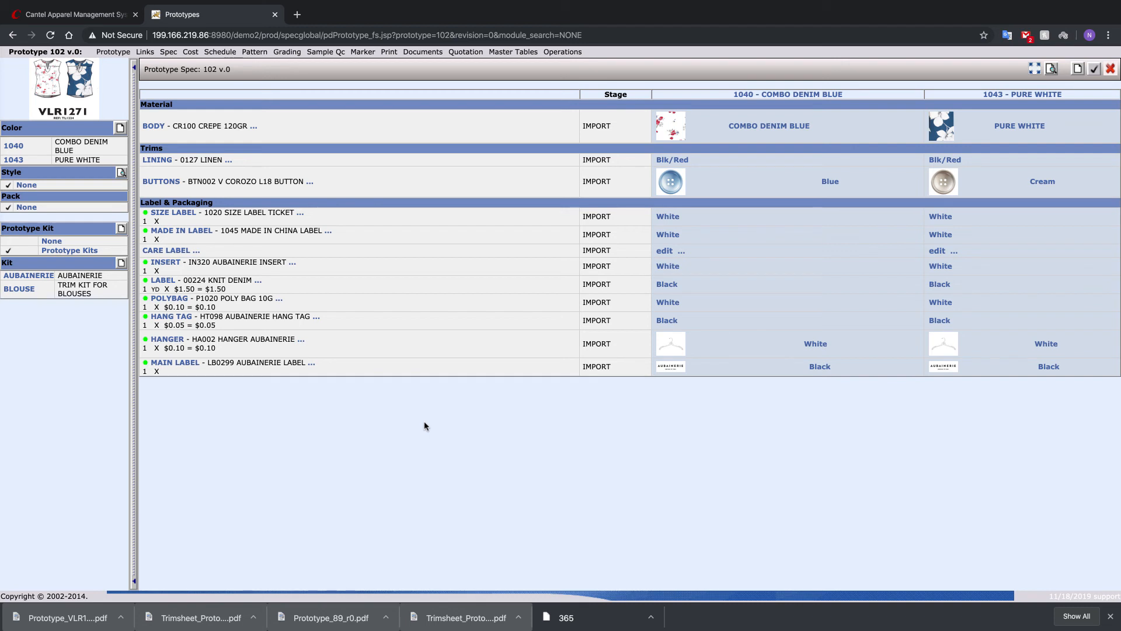
{"action": "left_click", "coordinate": [190, 52]}
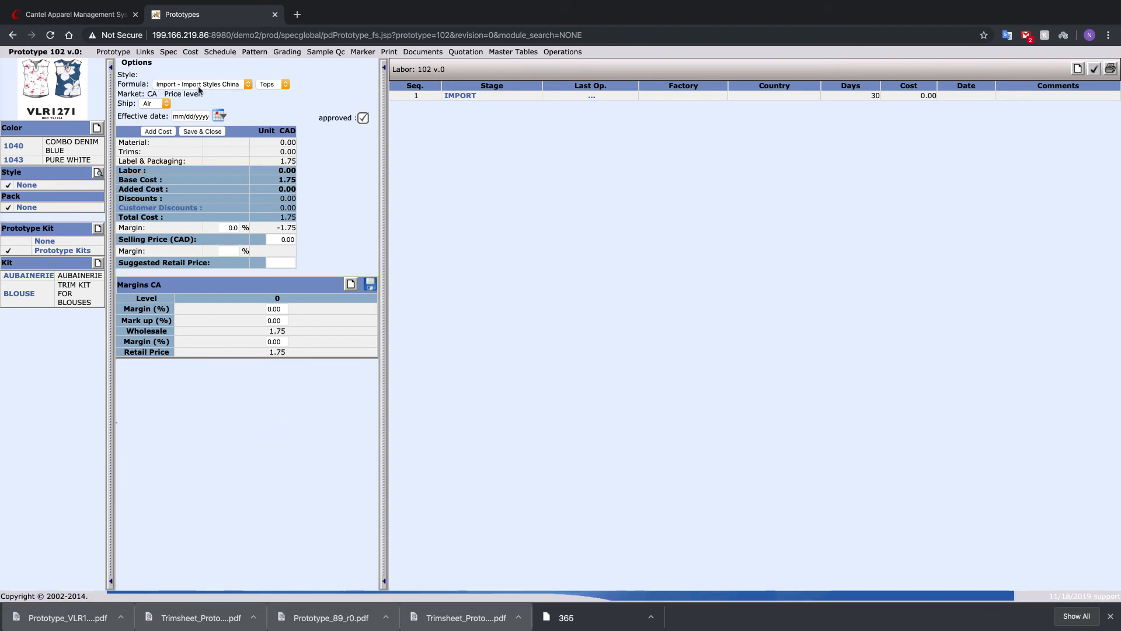
{"action": "left_click", "coordinate": [284, 85]}
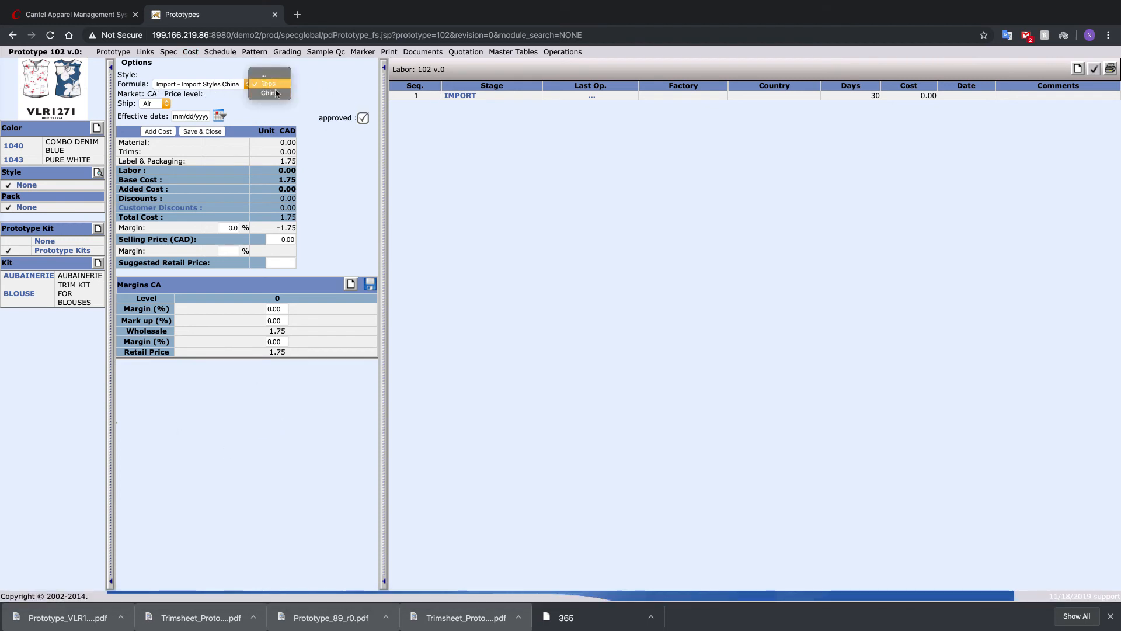
{"action": "left_click", "coordinate": [273, 93]}
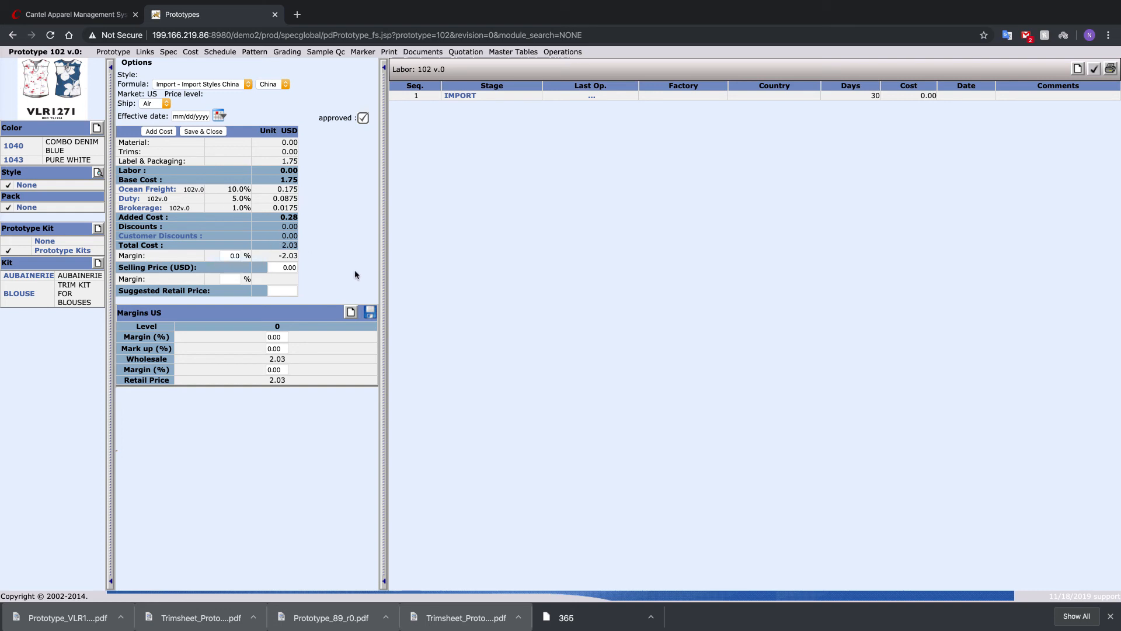
- Set the IMPORT production stage's cost to 12.50 and save the stage
{"action": "left_click", "coordinate": [468, 97]}
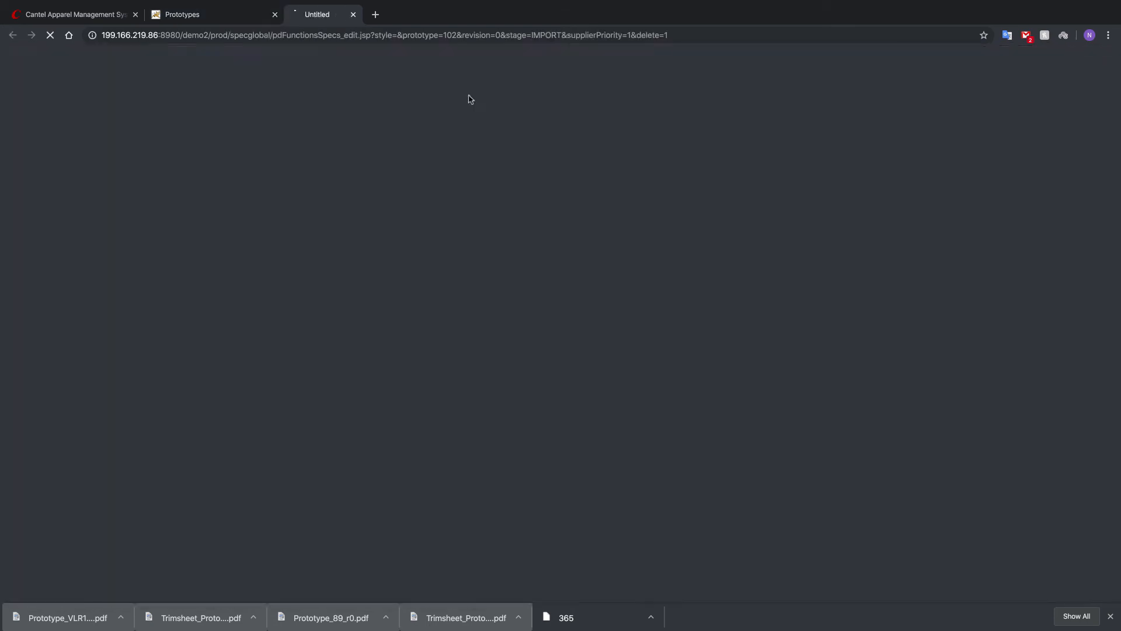
{"action": "left_click_drag", "start_coordinate": [310, 168], "coordinate": [363, 170]}
{"action": "type", "text": "12"}
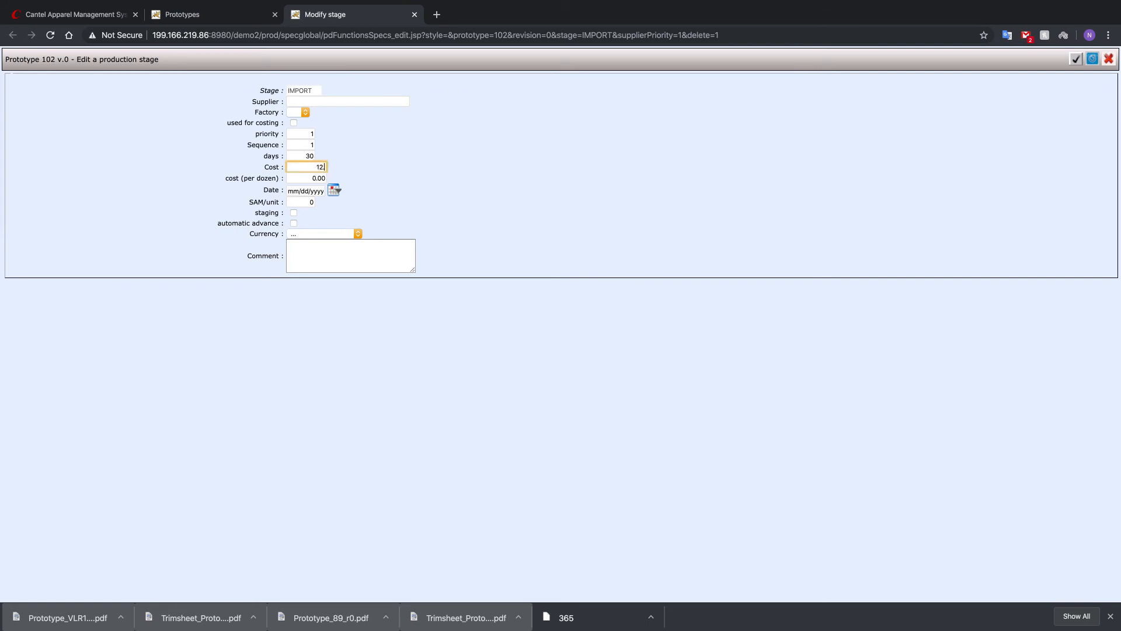
{"action": "type", "text": ".50"}
{"action": "left_click", "coordinate": [538, 146]}
{"action": "left_click", "coordinate": [1076, 59]}
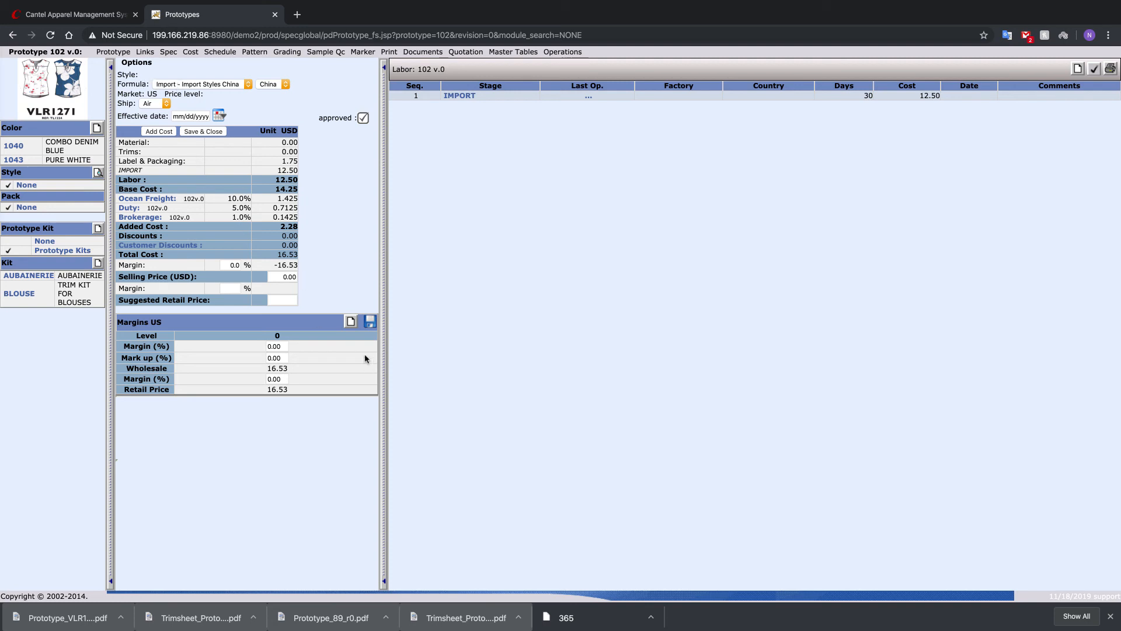
- Set the margin on the total cost to 50% to calculate the selling price
{"action": "left_click", "coordinate": [229, 265]}
{"action": "type", "text": "50"}
{"action": "key", "text": "Tab"}
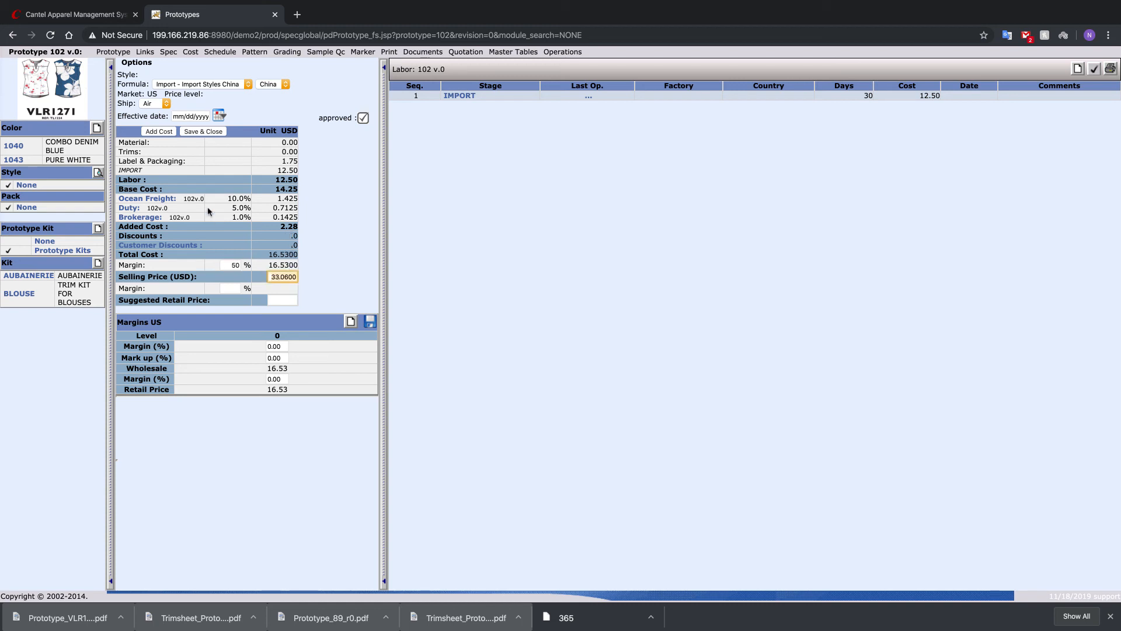
{"action": "left_click", "coordinate": [342, 230]}
- Set the prototype's selling price to 32.50 USD so the margin recalculates
{"action": "left_click", "coordinate": [275, 276]}
{"action": "key", "text": "ctrl+a"}
{"action": "key", "text": "BackSpace"}
{"action": "type", "text": "32.50"}
{"action": "key", "text": "Tab"}
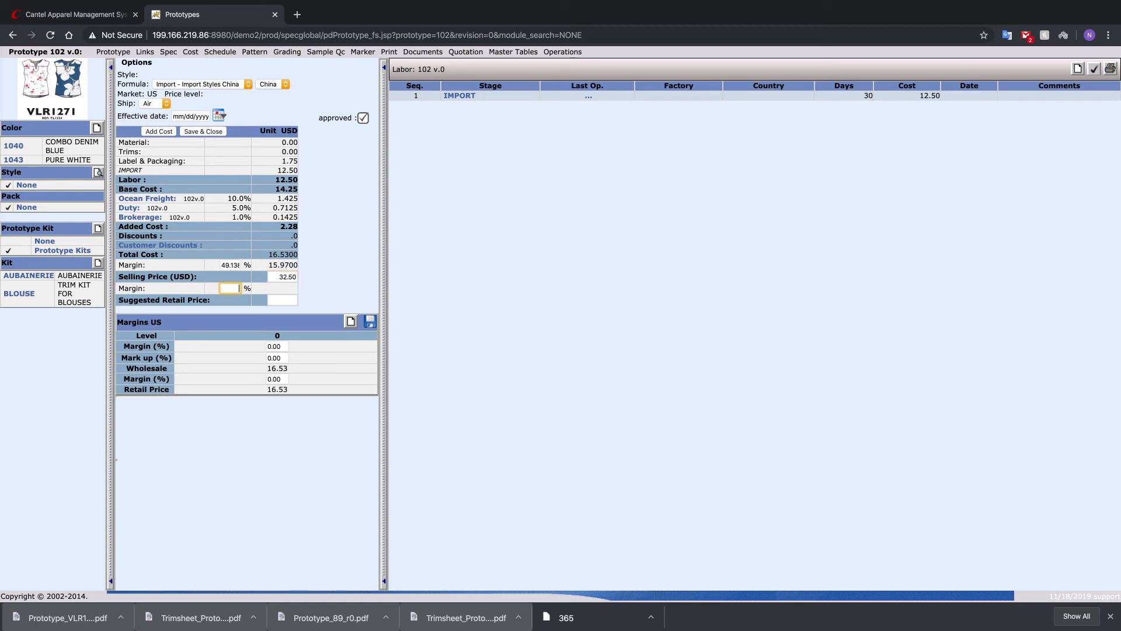
{"action": "left_click", "coordinate": [336, 252]}
- Add price levels 1 and 2 to the US margins and set level 0's wholesale margin to 30%
{"action": "left_click", "coordinate": [350, 321]}
{"action": "left_click", "coordinate": [350, 321]}
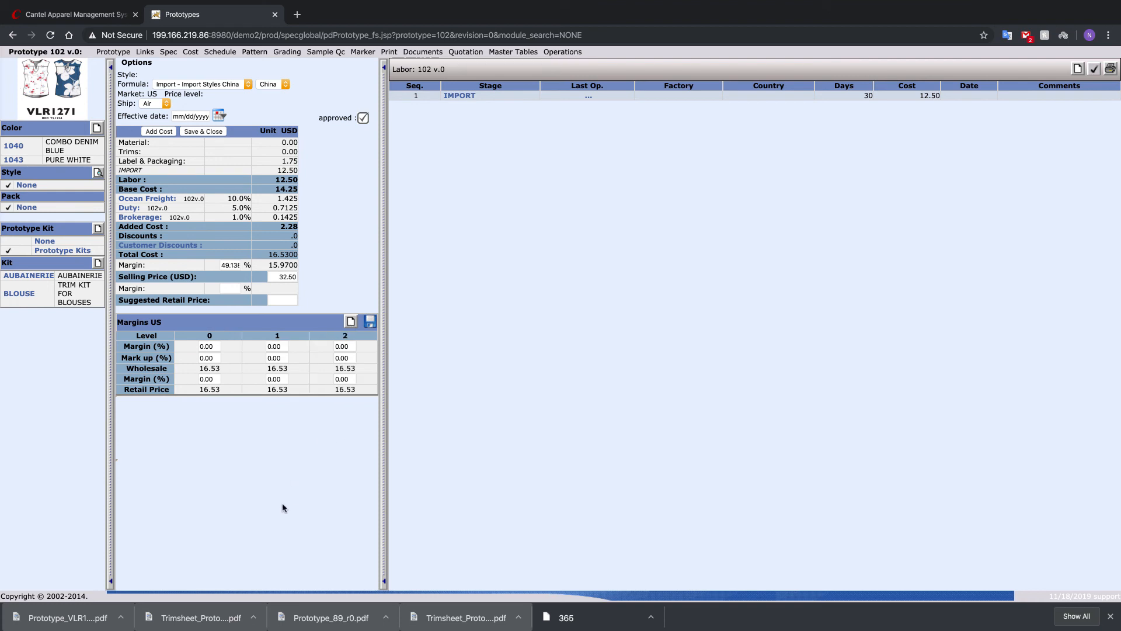
{"action": "left_click", "coordinate": [212, 347]}
{"action": "type", "text": "30"}
{"action": "key", "text": "Tab"}
- Set level 0's retail margin to 45% in the US margins
{"action": "left_click", "coordinate": [216, 378]}
{"action": "key", "text": "BackSpace"}
{"action": "key", "text": "BackSpace"}
{"action": "type", "text": "4"}
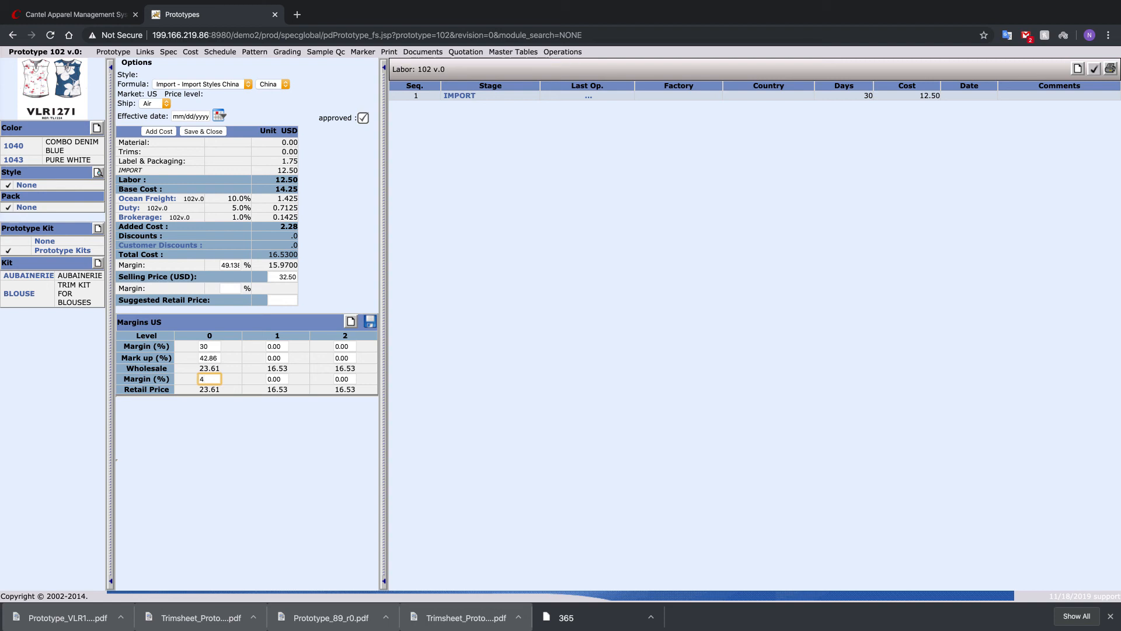
{"action": "type", "text": "5"}
{"action": "key", "text": "Tab"}
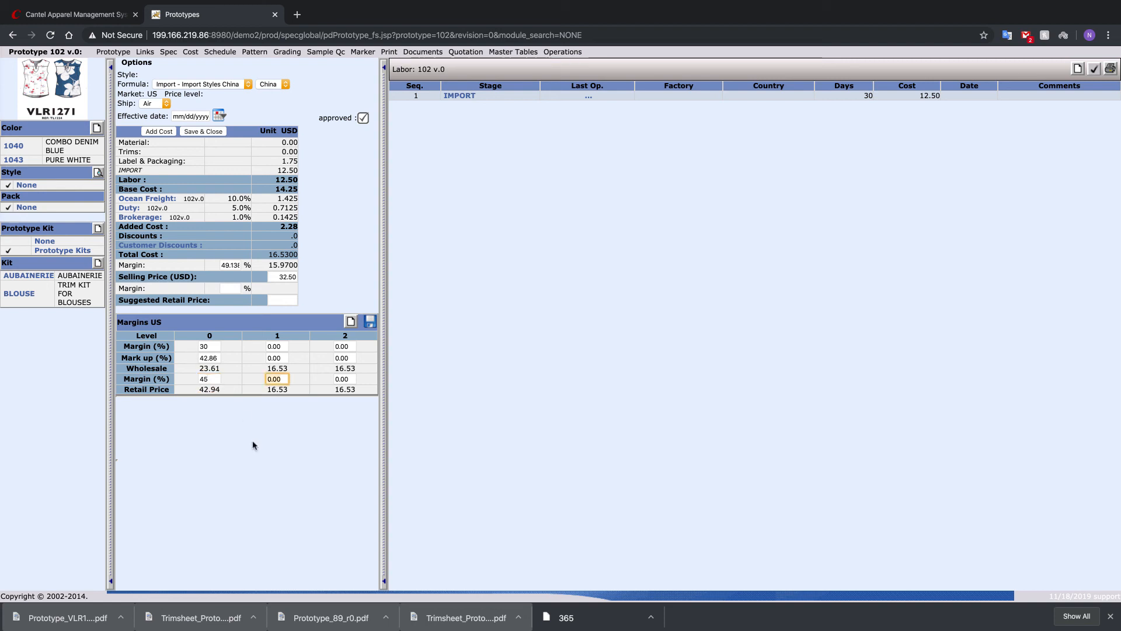
{"action": "left_click", "coordinate": [253, 439]}
- Set both the wholesale margin and the retail margin of level 1 to 50% in the US margins
{"action": "left_click", "coordinate": [278, 347]}
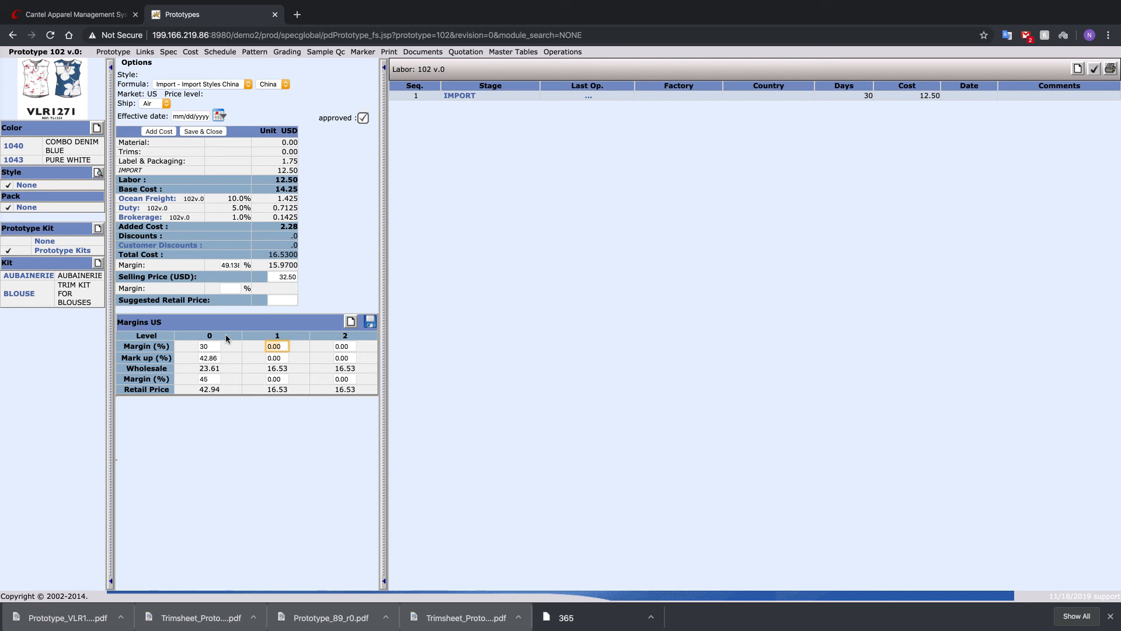
{"action": "type", "text": "35"}
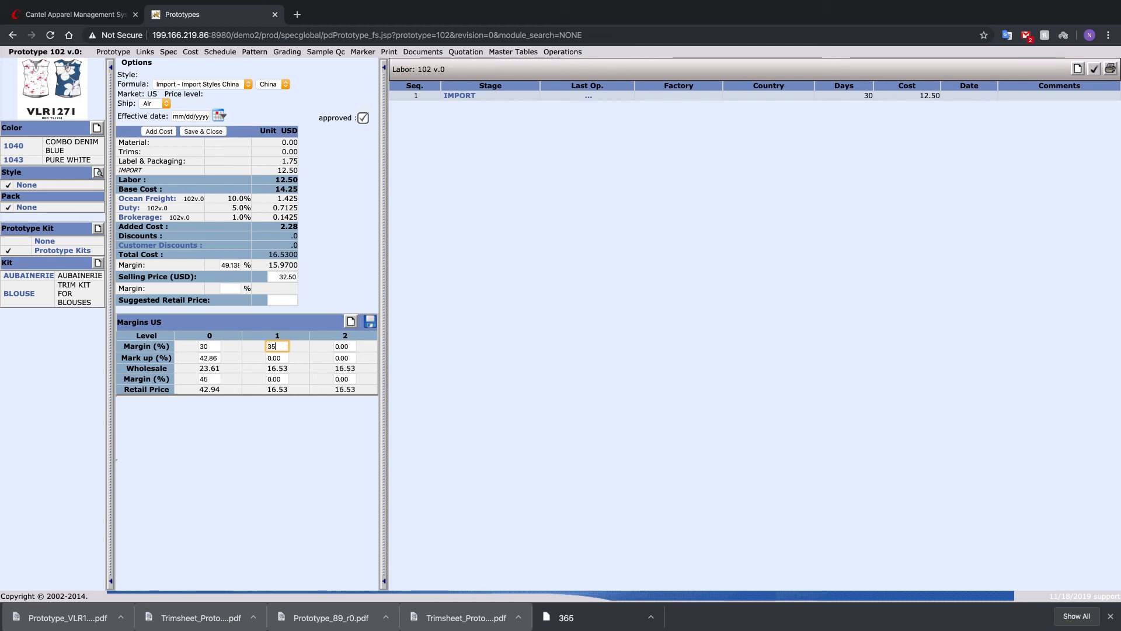
{"action": "key", "text": "BackSpace"}
{"action": "type", "text": "40"}
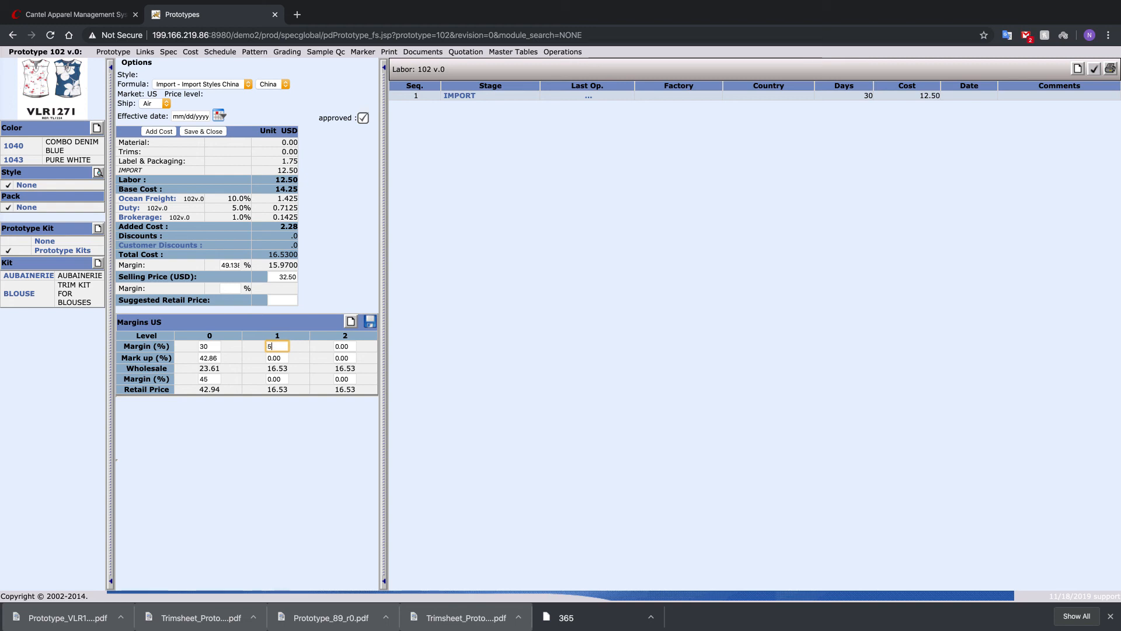
{"action": "key", "text": "Tab"}
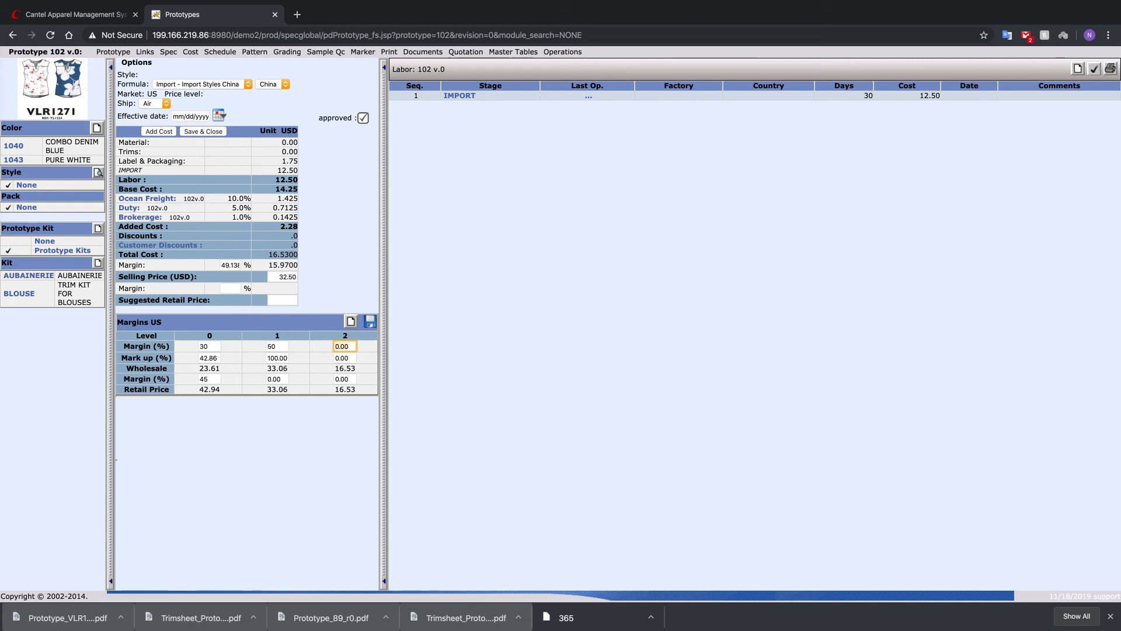
{"action": "left_click", "coordinate": [277, 378]}
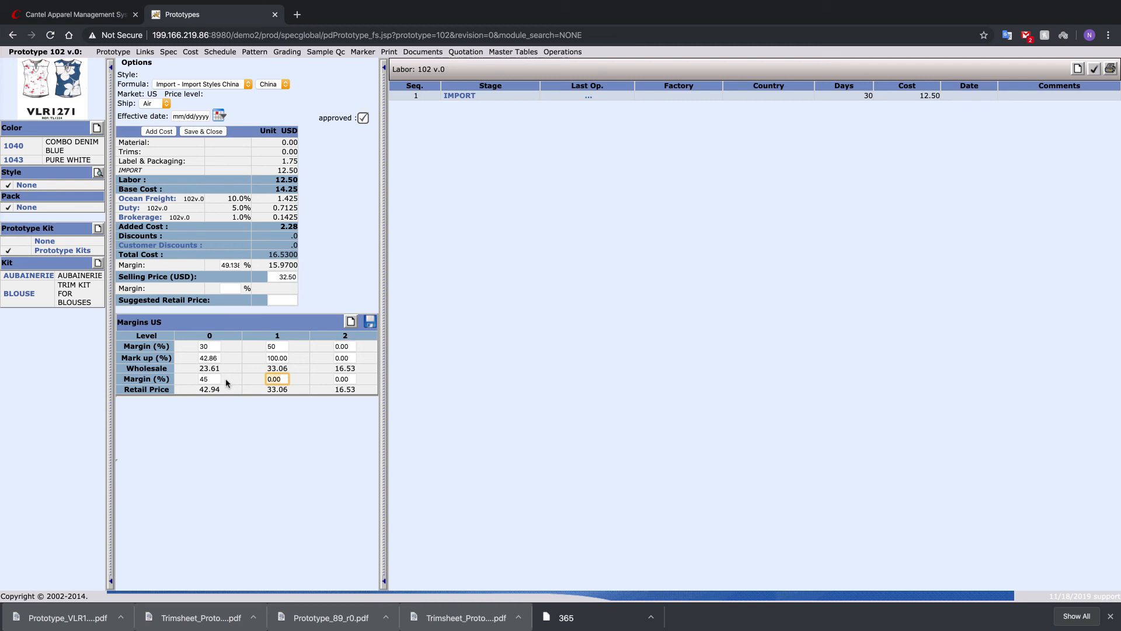
{"action": "type", "text": "50"}
{"action": "key", "text": "Tab"}
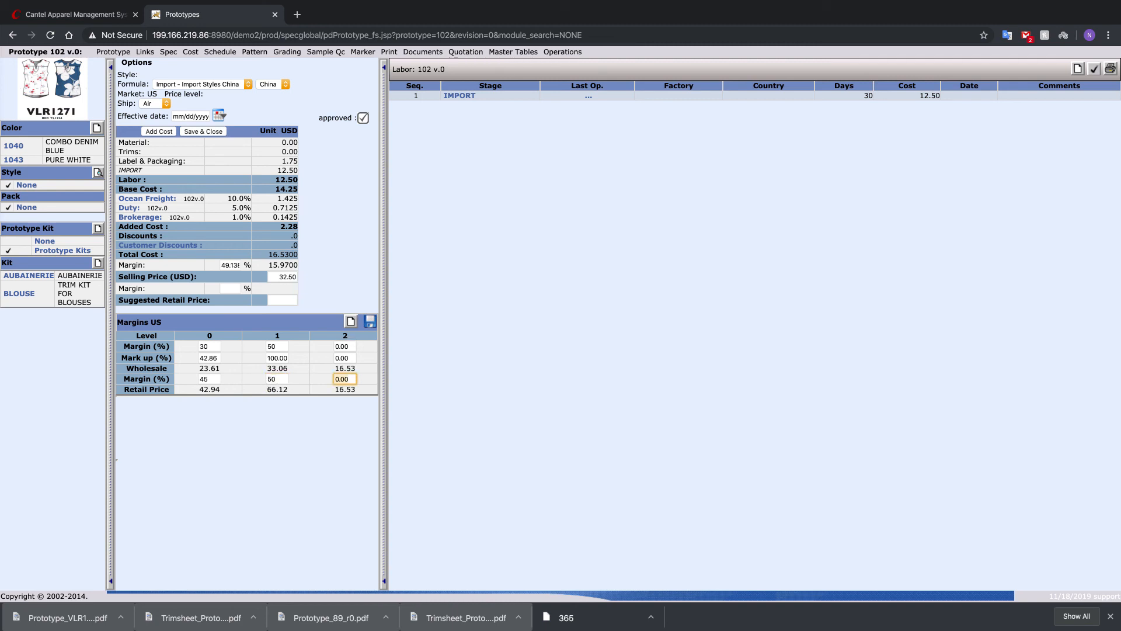
{"action": "left_click", "coordinate": [267, 424]}
- Review the IMPORT production stage's costing details and close them without changes
{"action": "left_click", "coordinate": [459, 95]}
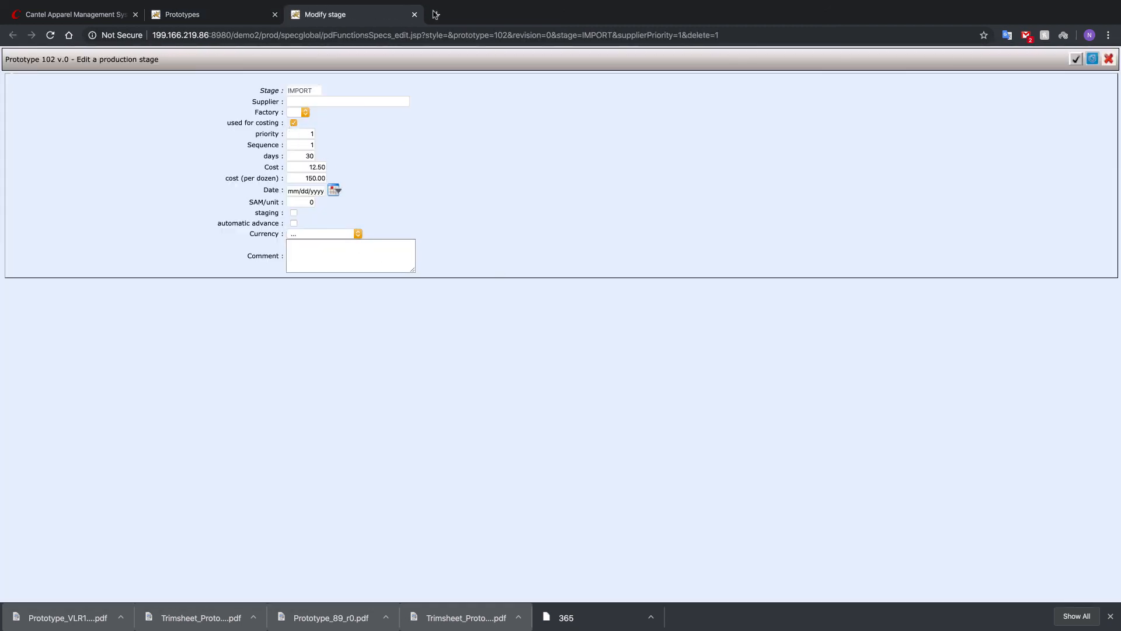
{"action": "left_click", "coordinate": [415, 15]}
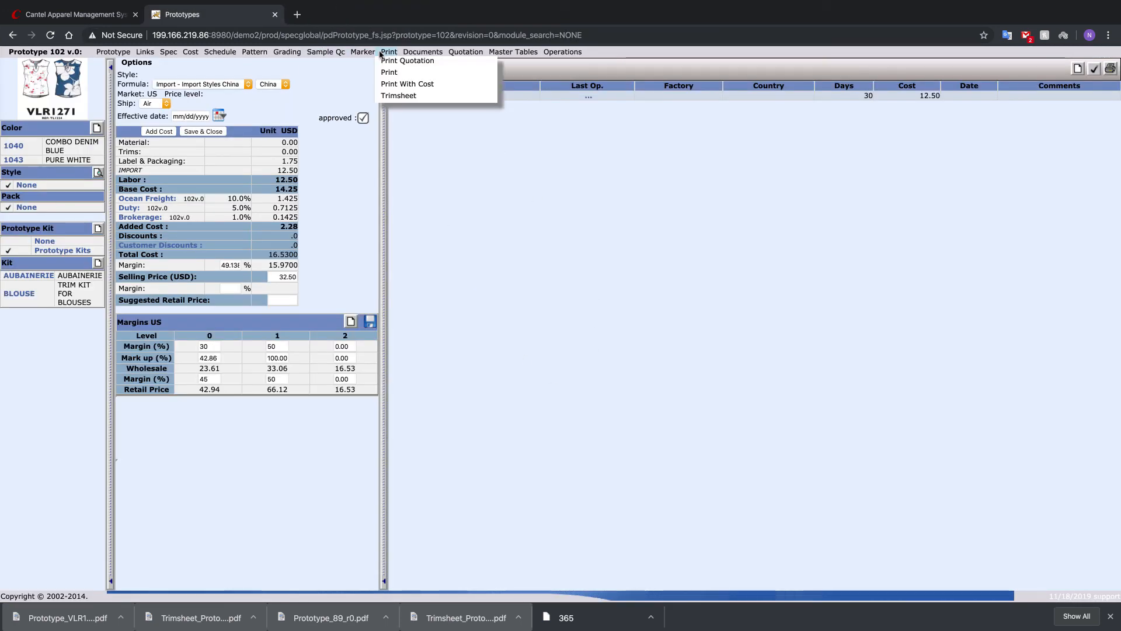
- Print the prototype without cost as an Acrobat file, save it to the Desktop as Prototype_102_r0, and open the PDF
{"action": "mouse_move", "coordinate": [377, 54]}
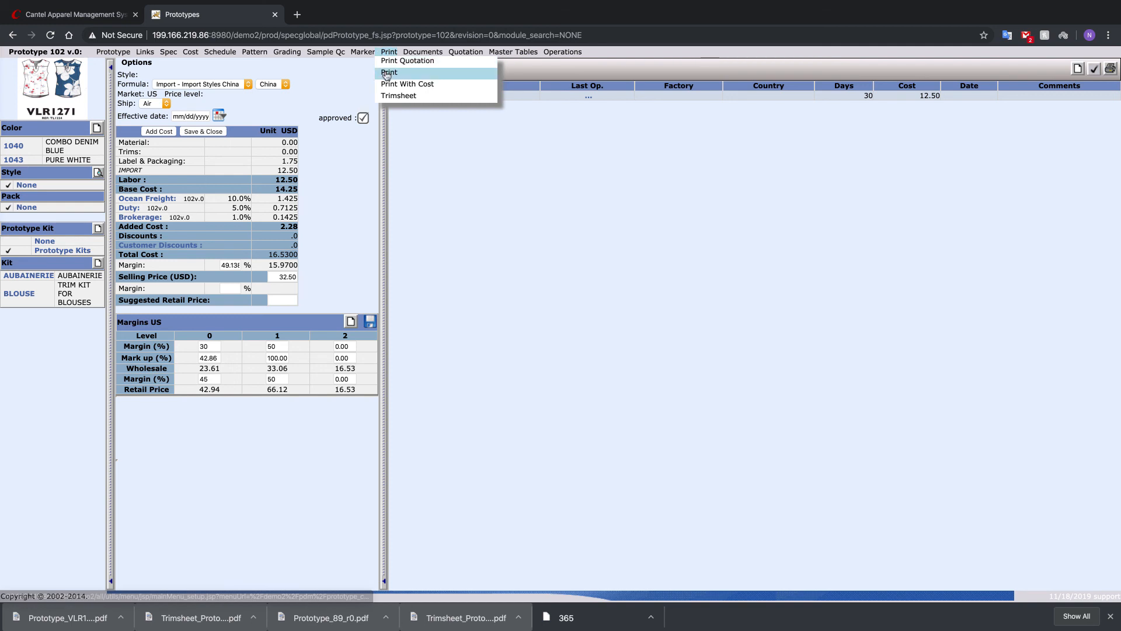
{"action": "left_click", "coordinate": [389, 72]}
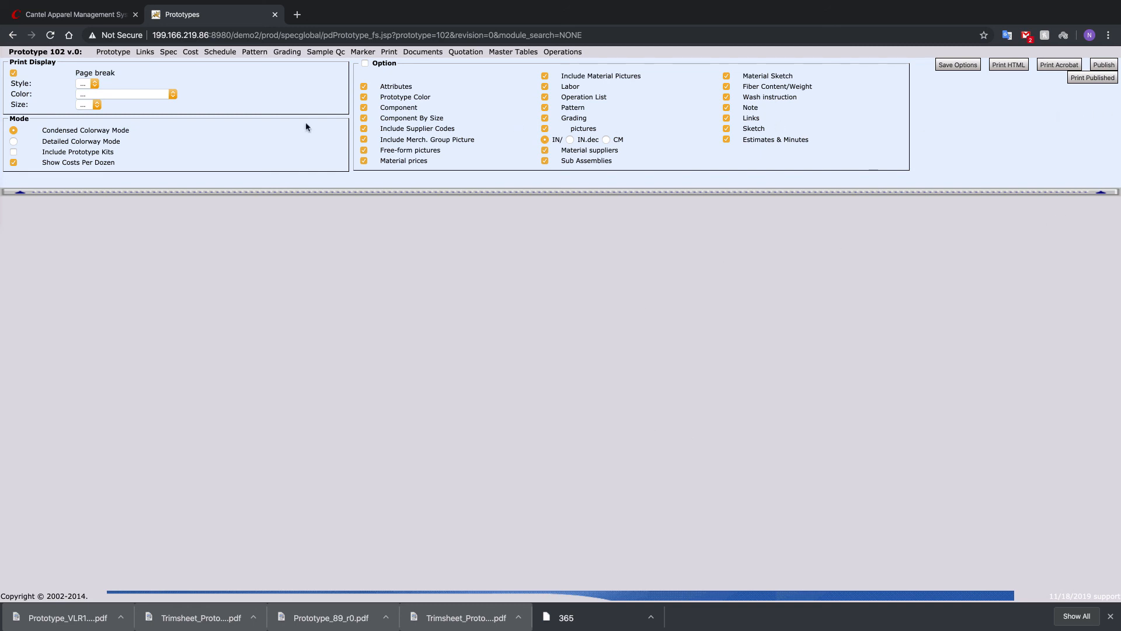
{"action": "left_click", "coordinate": [1064, 68]}
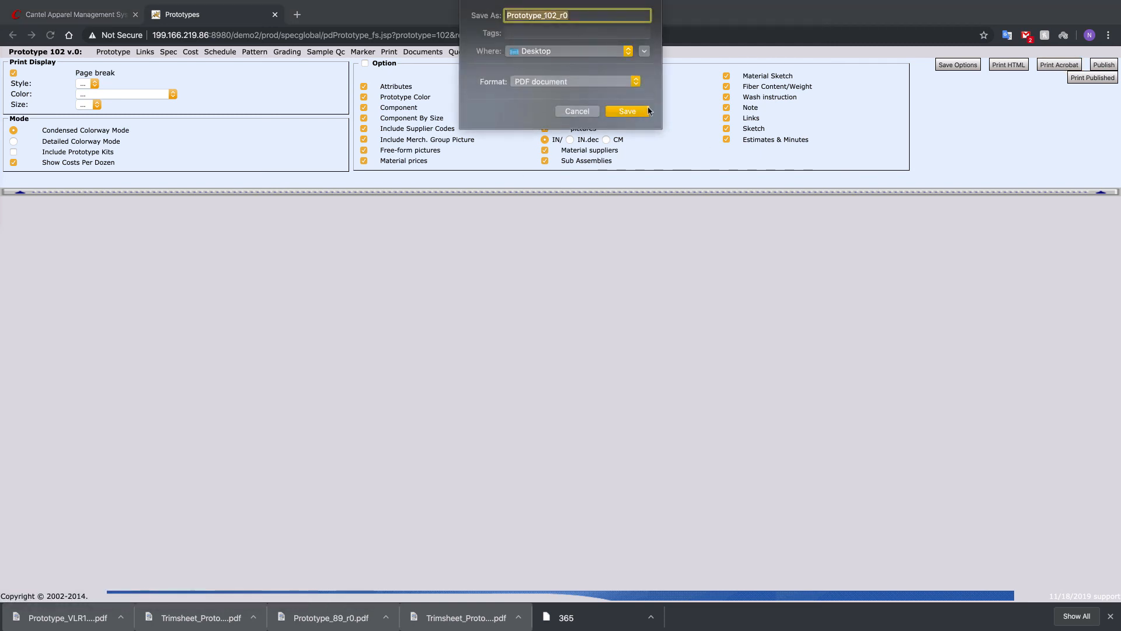
{"action": "left_click", "coordinate": [625, 110]}
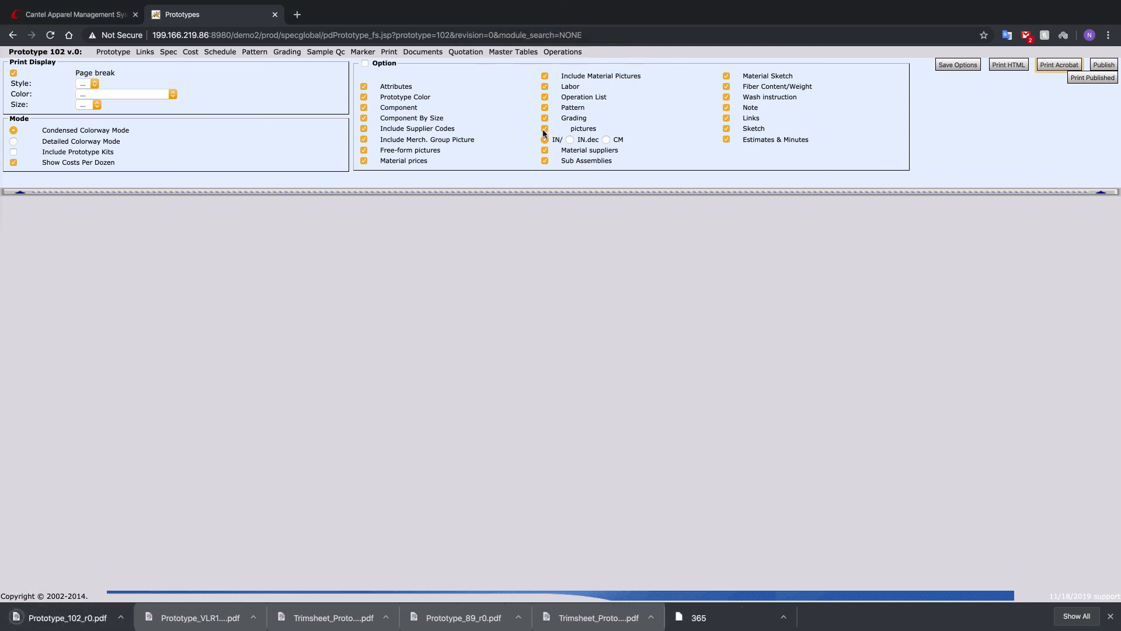
{"action": "left_click", "coordinate": [52, 620]}
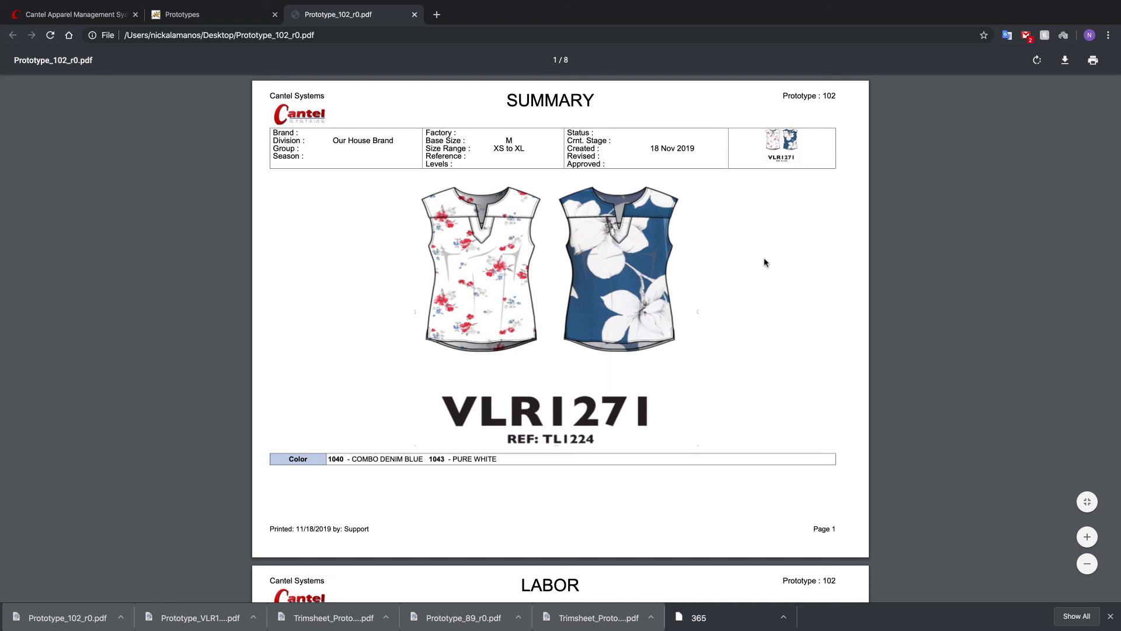
- Examine the tech pack's summary, labor and BOM pages, including materials, trims and label kits per color
{"action": "scroll", "coordinate": [764, 262], "scroll_direction": "down", "scroll_amount": 5}
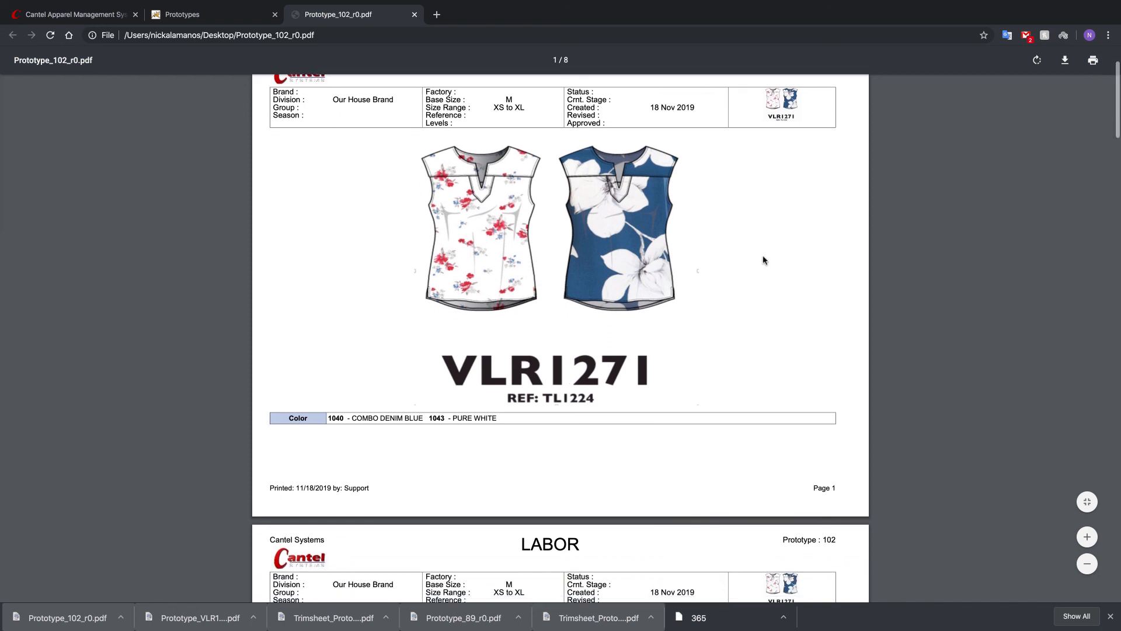
{"action": "scroll", "coordinate": [762, 260], "scroll_direction": "down", "scroll_amount": 3}
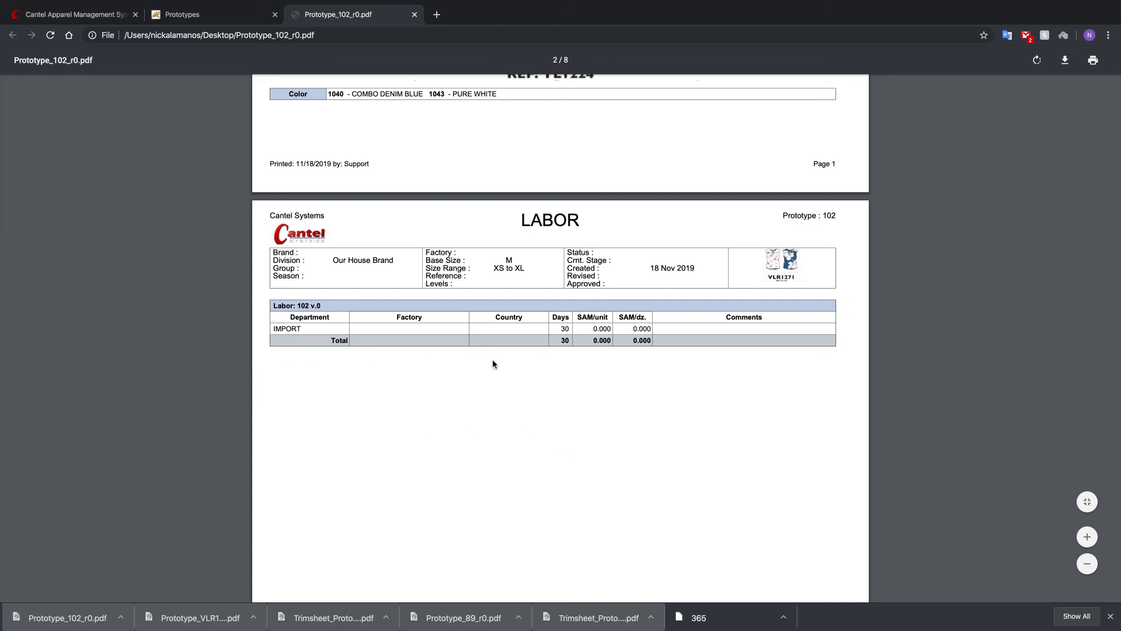
{"action": "scroll", "coordinate": [601, 472], "scroll_direction": "down", "scroll_amount": 4}
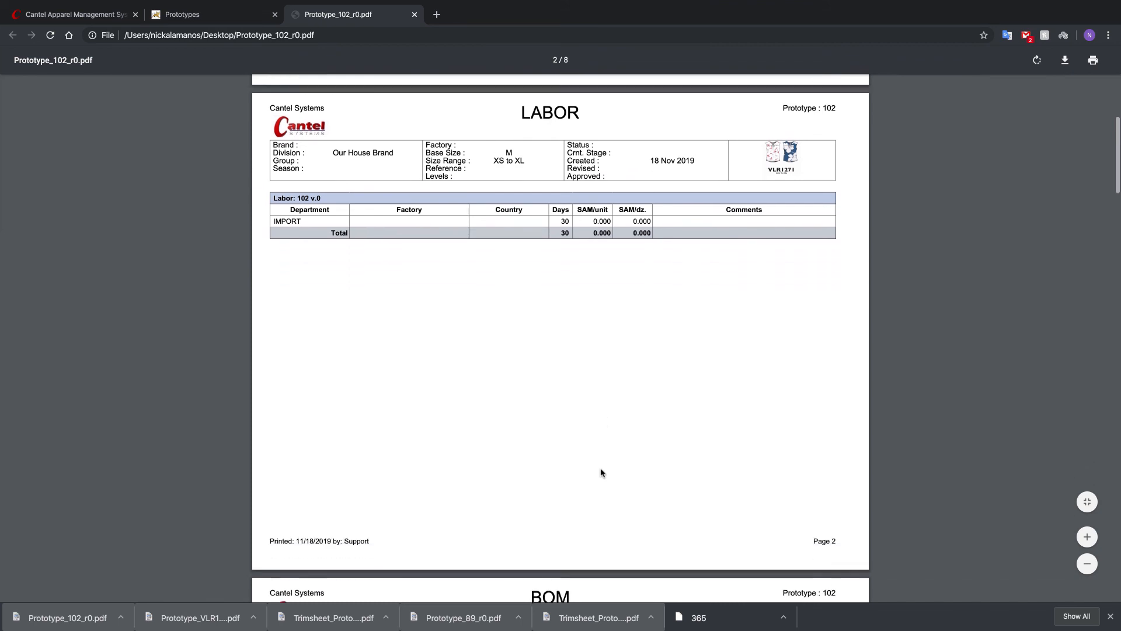
{"action": "scroll", "coordinate": [601, 472], "scroll_direction": "down", "scroll_amount": 10}
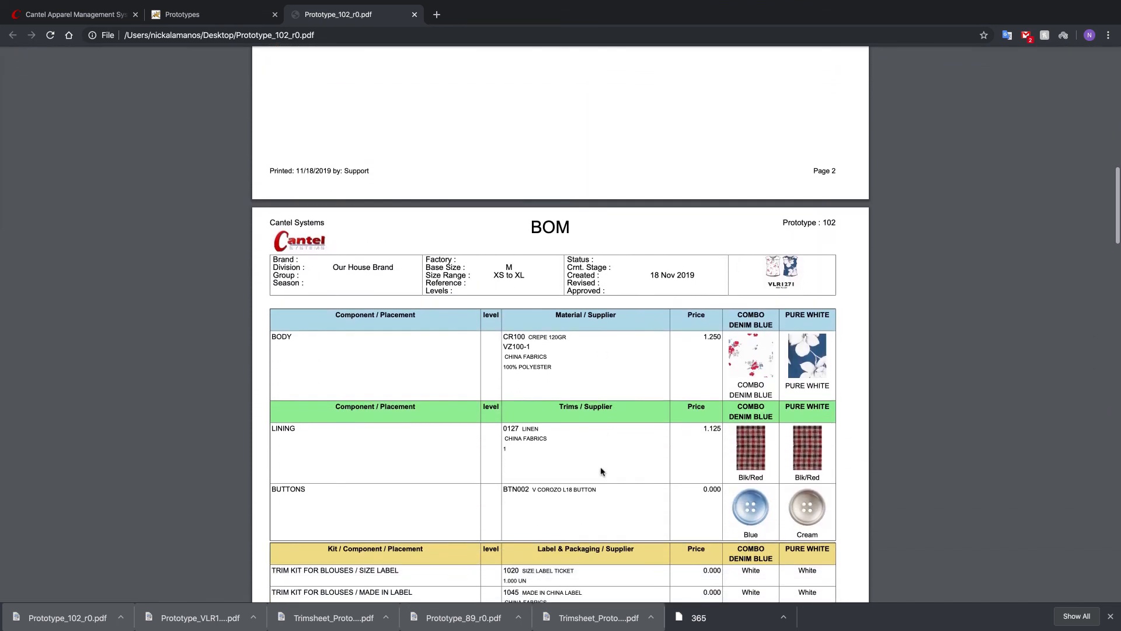
{"action": "scroll", "coordinate": [601, 472], "scroll_direction": "down", "scroll_amount": 4}
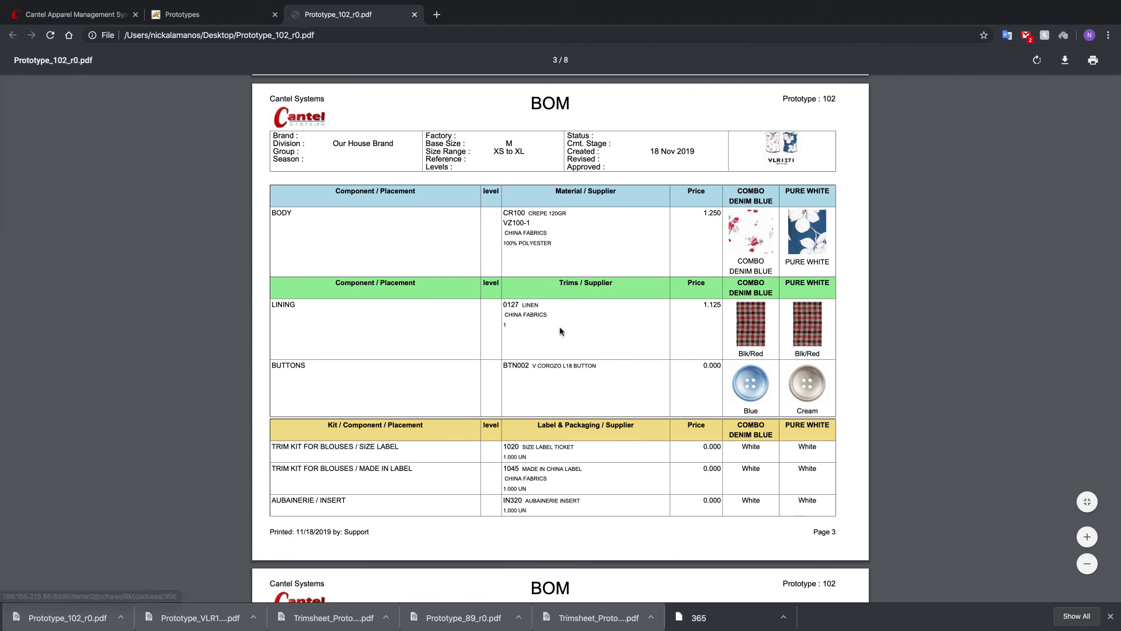
{"action": "scroll", "coordinate": [799, 403], "scroll_direction": "down", "scroll_amount": 1}
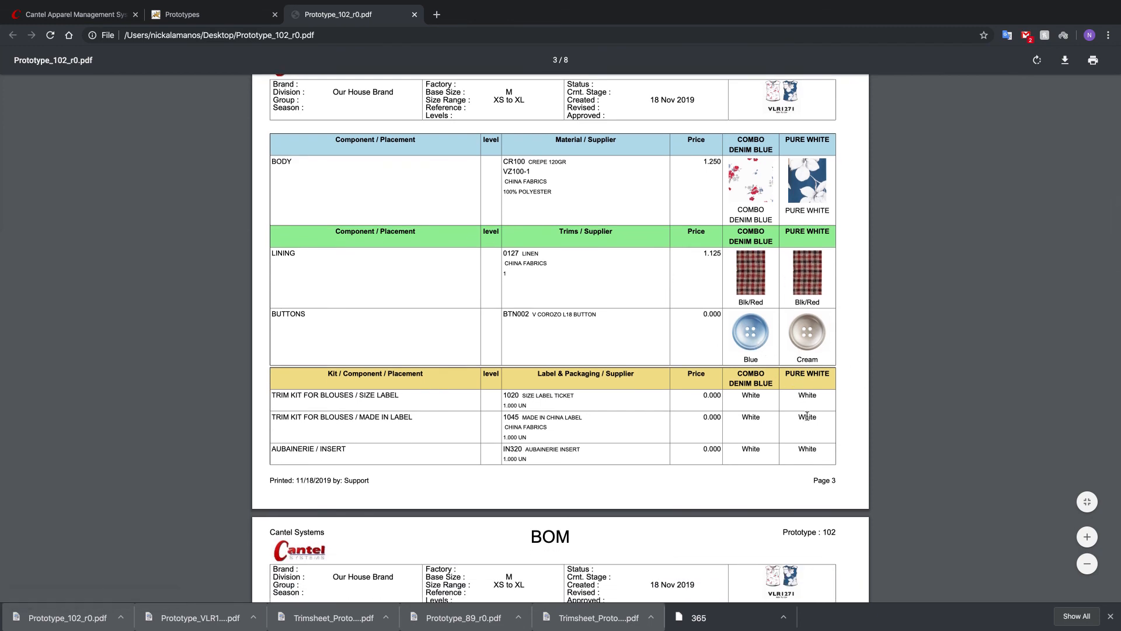
{"action": "scroll", "coordinate": [806, 412], "scroll_direction": "down", "scroll_amount": 3}
{"action": "scroll", "coordinate": [807, 415], "scroll_direction": "down", "scroll_amount": 4}
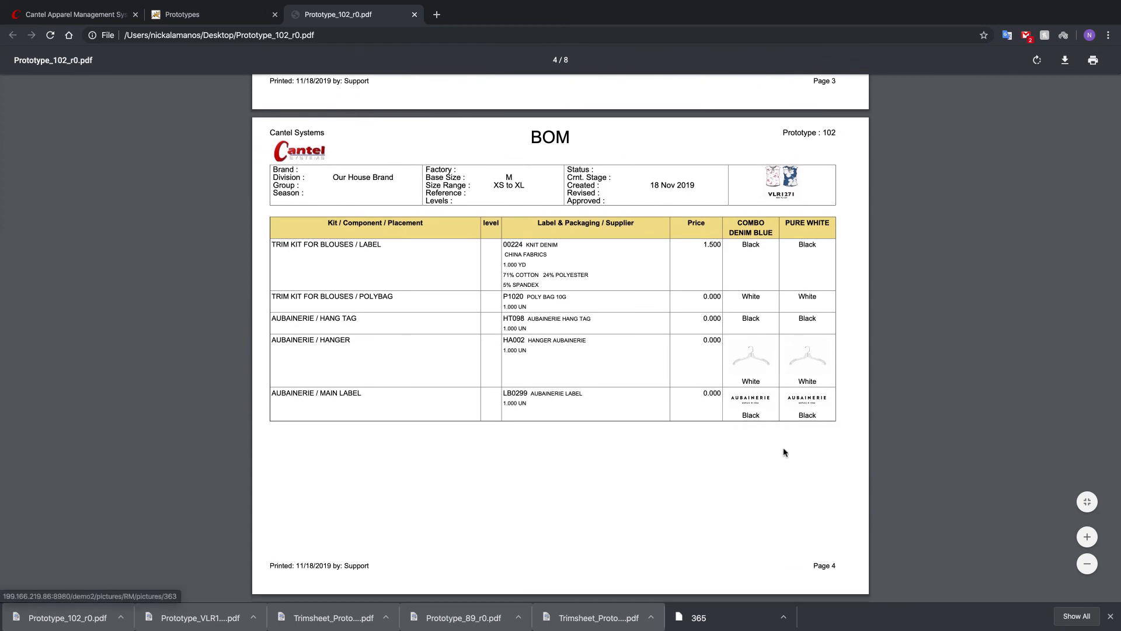
- Examine the tech pack's grading chart, label layout and placement sketches, and suppliers page
{"action": "scroll", "coordinate": [683, 464], "scroll_direction": "down", "scroll_amount": 6}
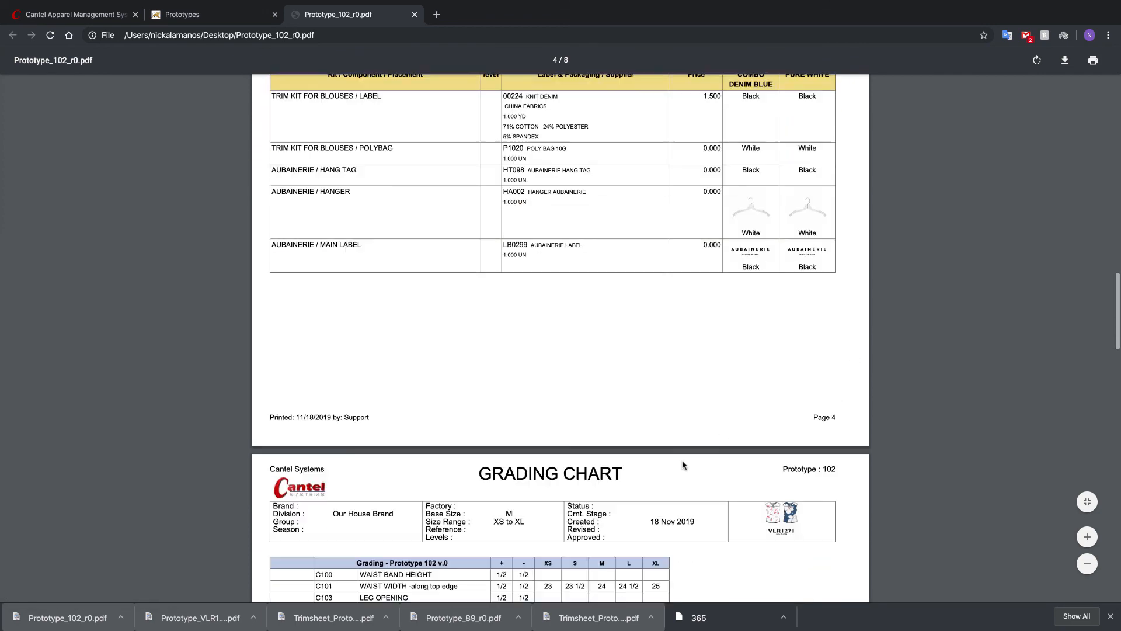
{"action": "scroll", "coordinate": [683, 464], "scroll_direction": "down", "scroll_amount": 1}
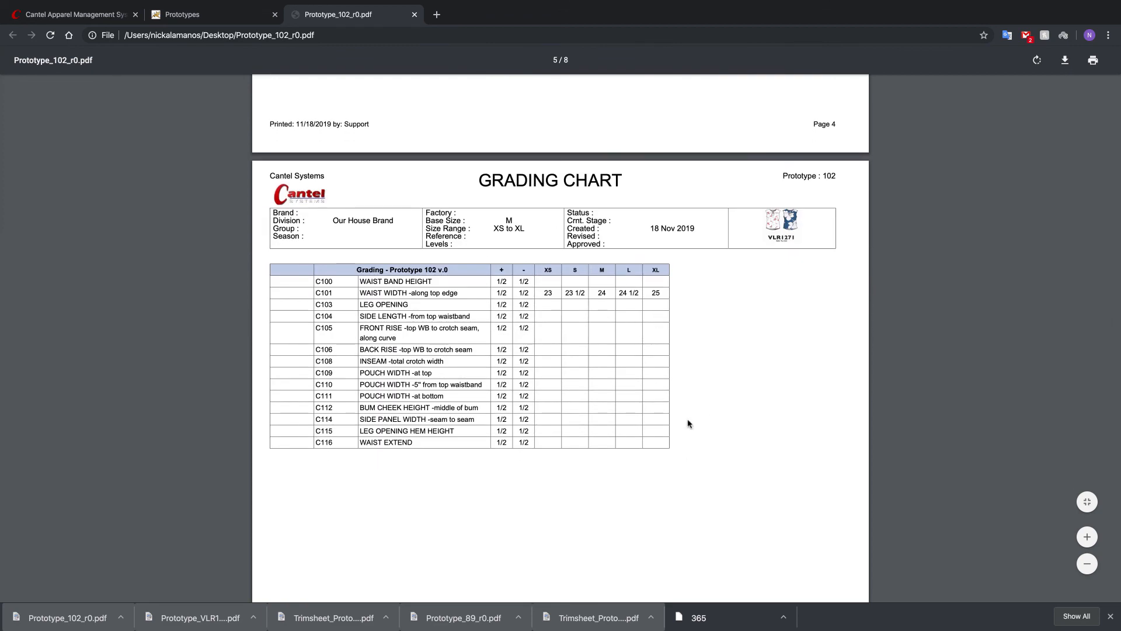
{"action": "scroll", "coordinate": [687, 423], "scroll_direction": "down", "scroll_amount": 1}
{"action": "scroll", "coordinate": [688, 424], "scroll_direction": "down", "scroll_amount": 7}
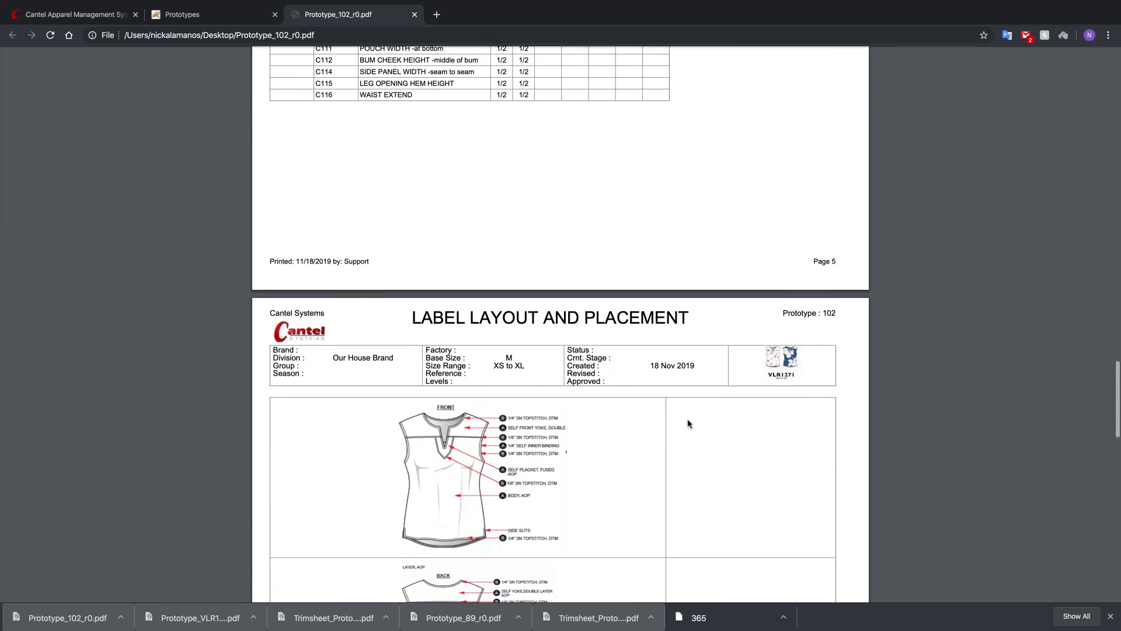
{"action": "scroll", "coordinate": [613, 425], "scroll_direction": "down", "scroll_amount": 4}
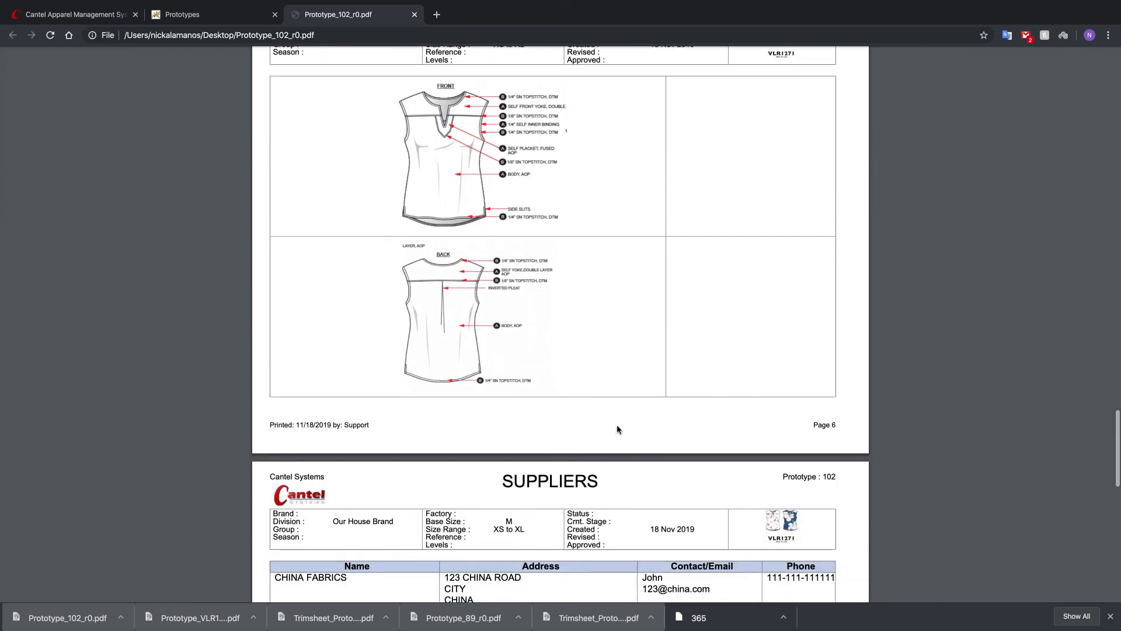
{"action": "scroll", "coordinate": [618, 429], "scroll_direction": "down", "scroll_amount": 3}
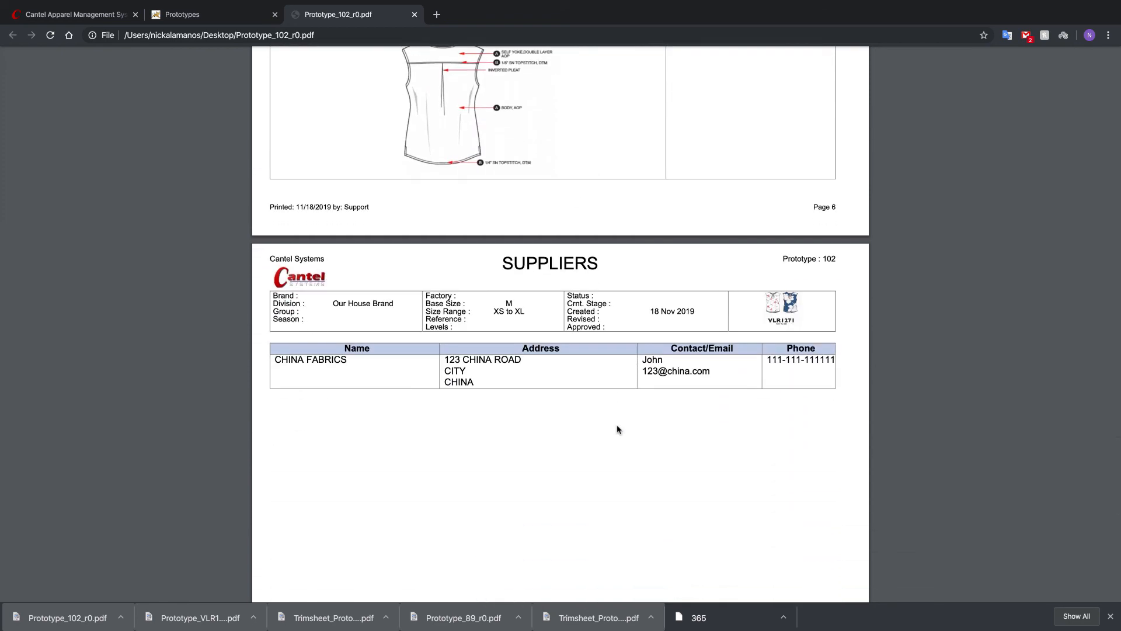
{"action": "scroll", "coordinate": [617, 430], "scroll_direction": "up", "scroll_amount": 9}
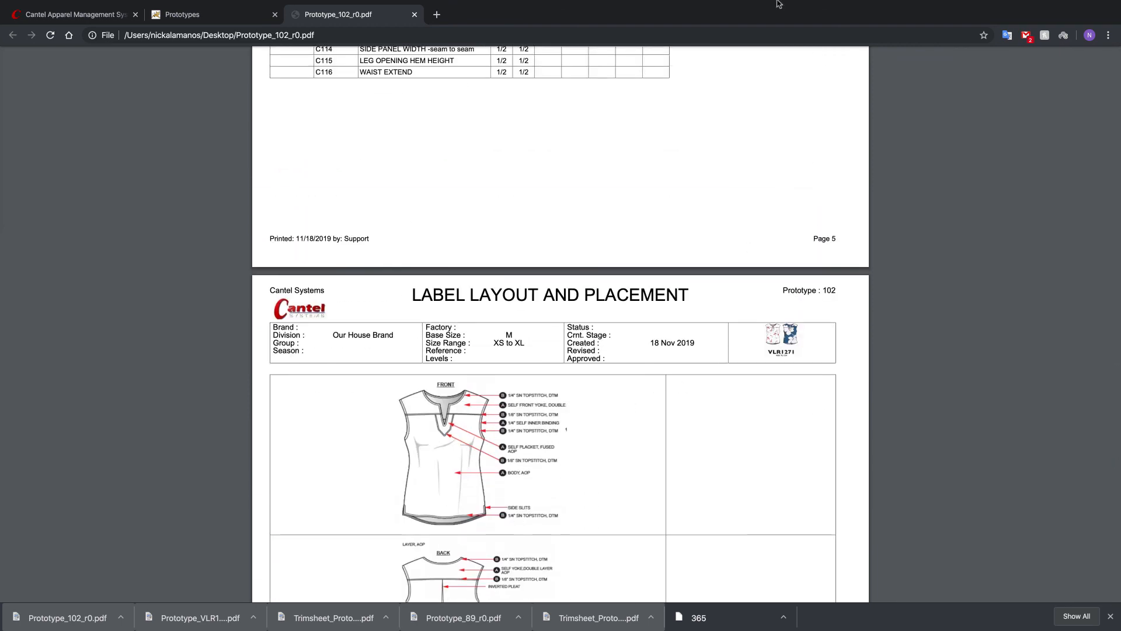
{"action": "mouse_move", "coordinate": [776, 3]}
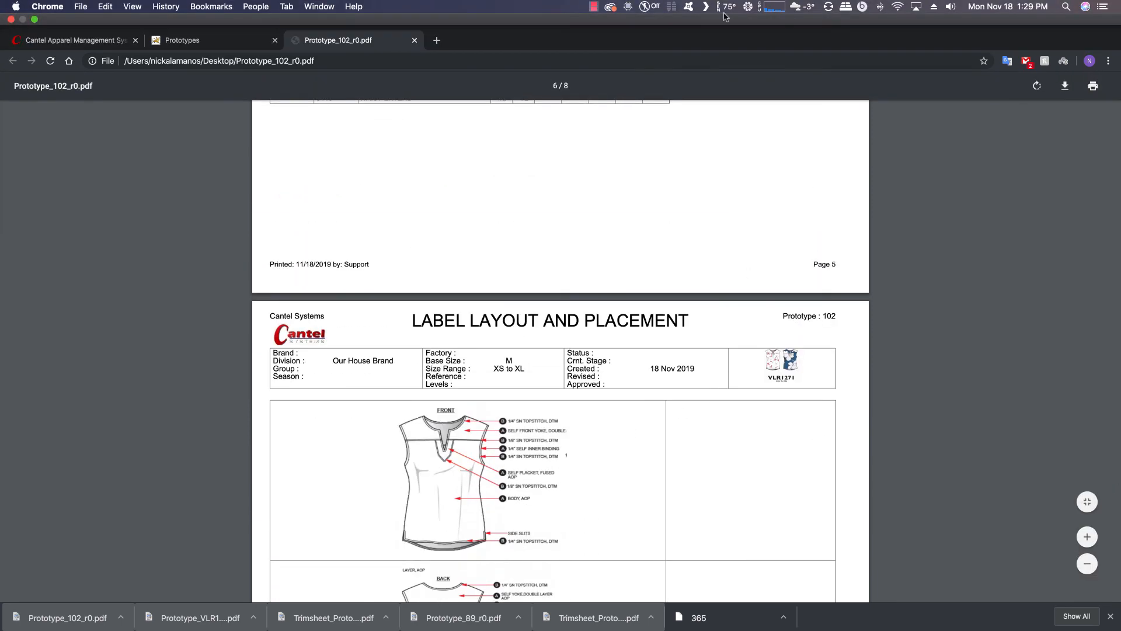
{"action": "left_click", "coordinate": [594, 7]}
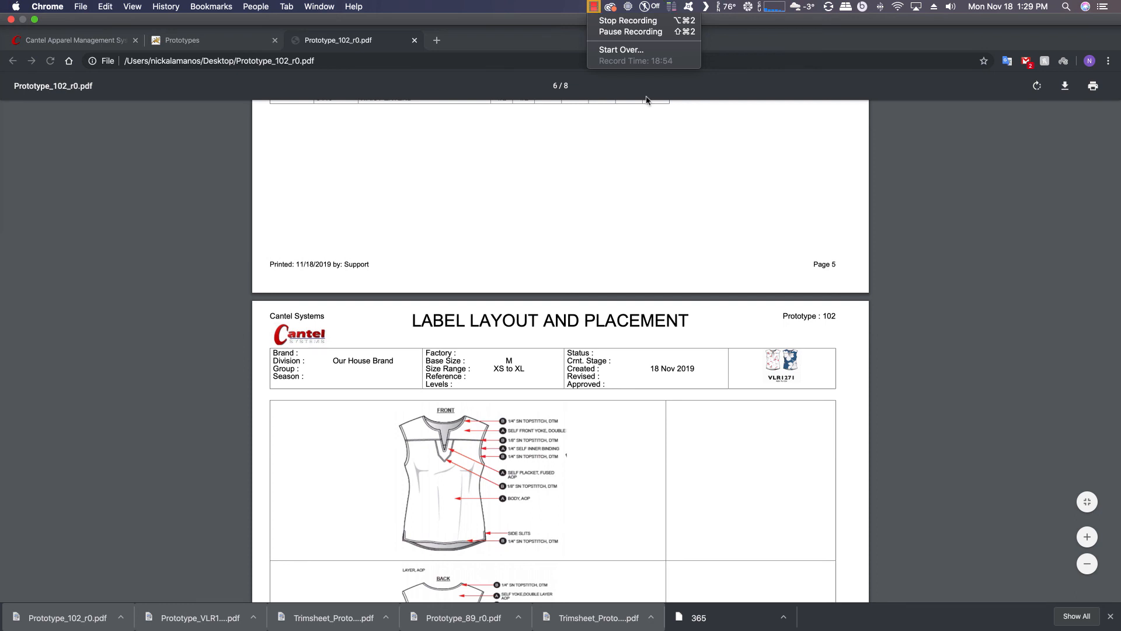
{"action": "left_click", "coordinate": [1019, 257]}
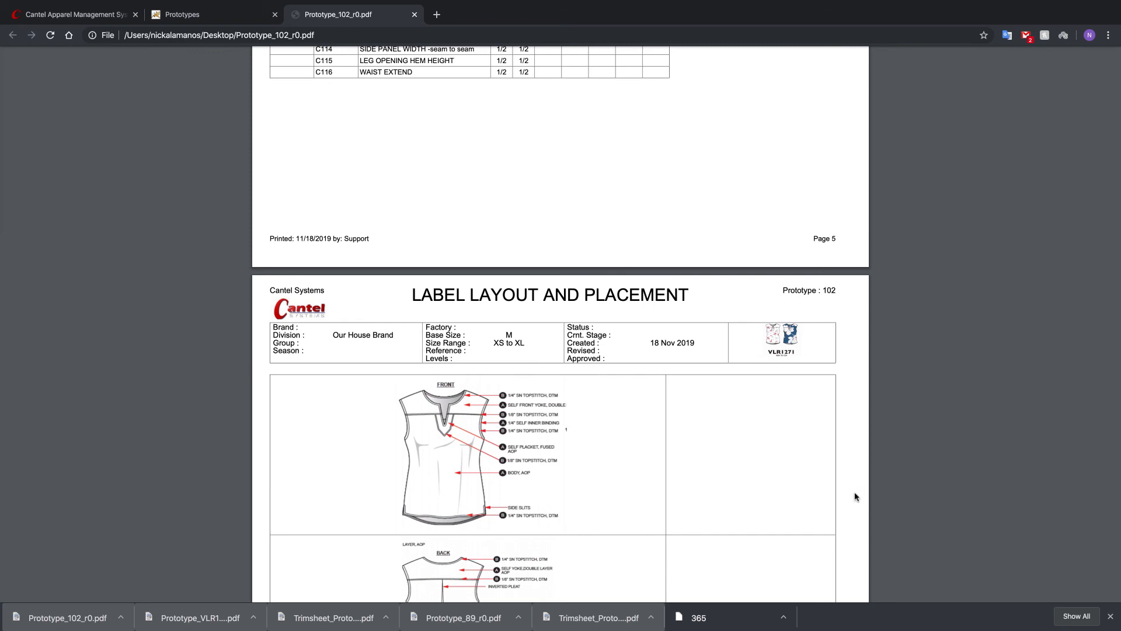
{"action": "scroll", "coordinate": [691, 467], "scroll_direction": "up", "scroll_amount": 5}
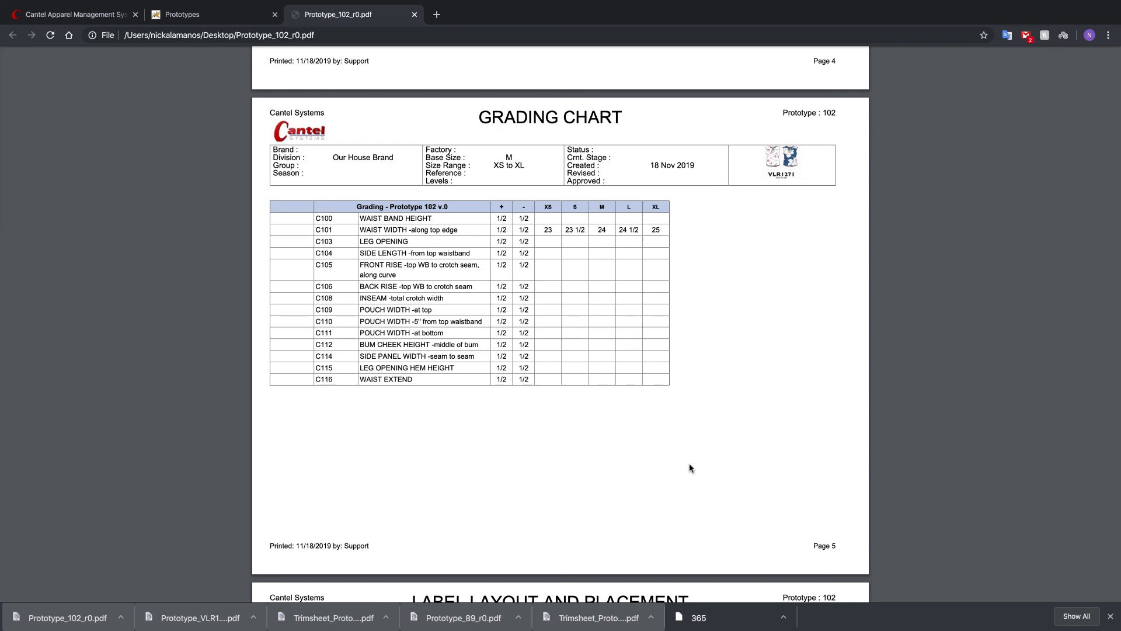
{"action": "scroll", "coordinate": [691, 470], "scroll_direction": "up", "scroll_amount": 20}
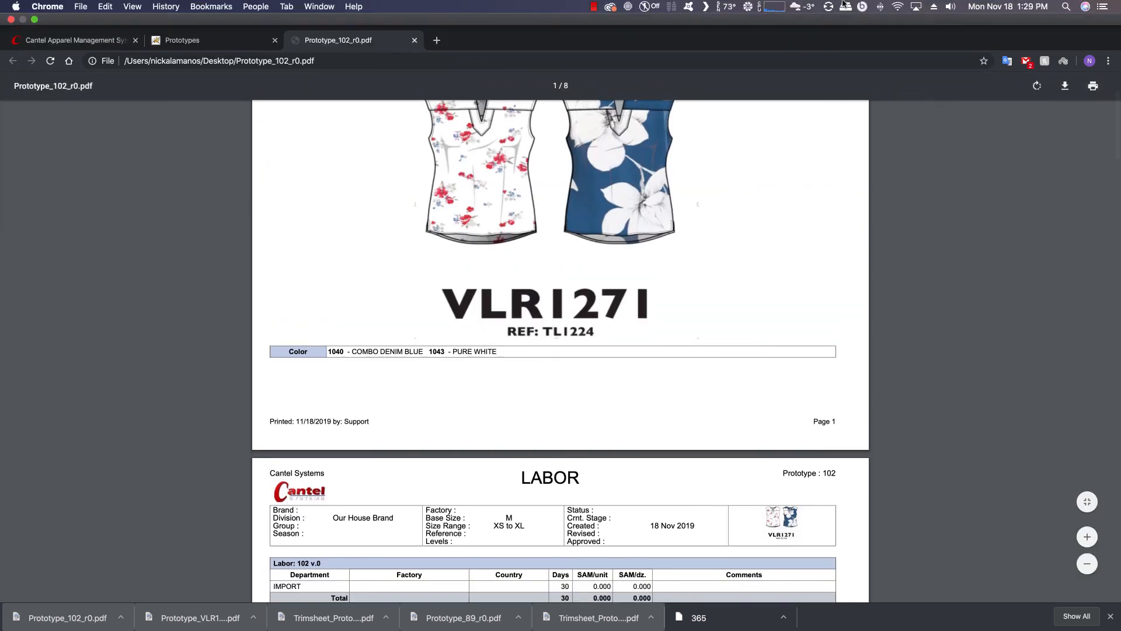